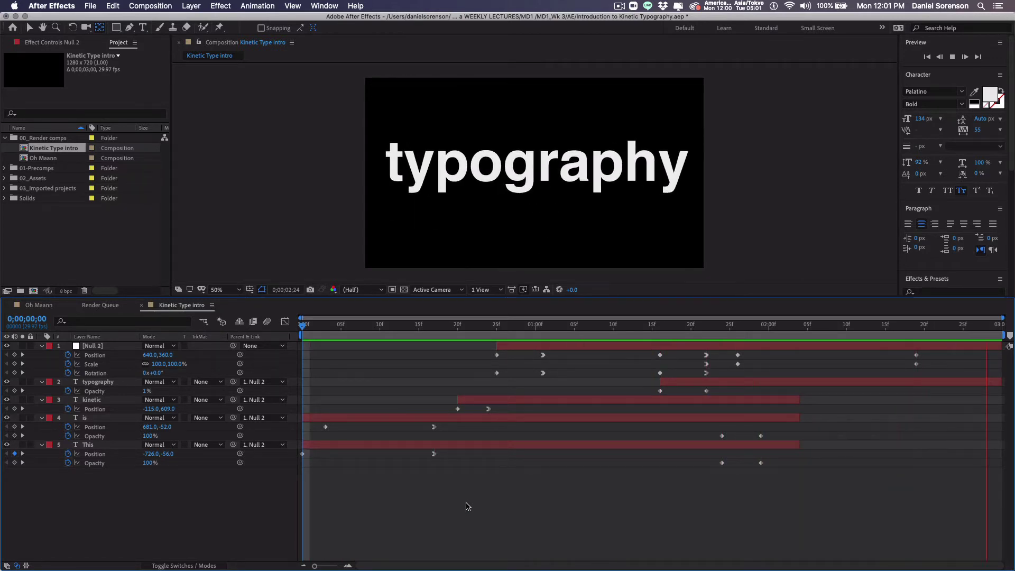
Stop the preview and scrub the Kinetic Type intro animation from its start to 0;00;02;13
{"action": "key", "text": "space"}
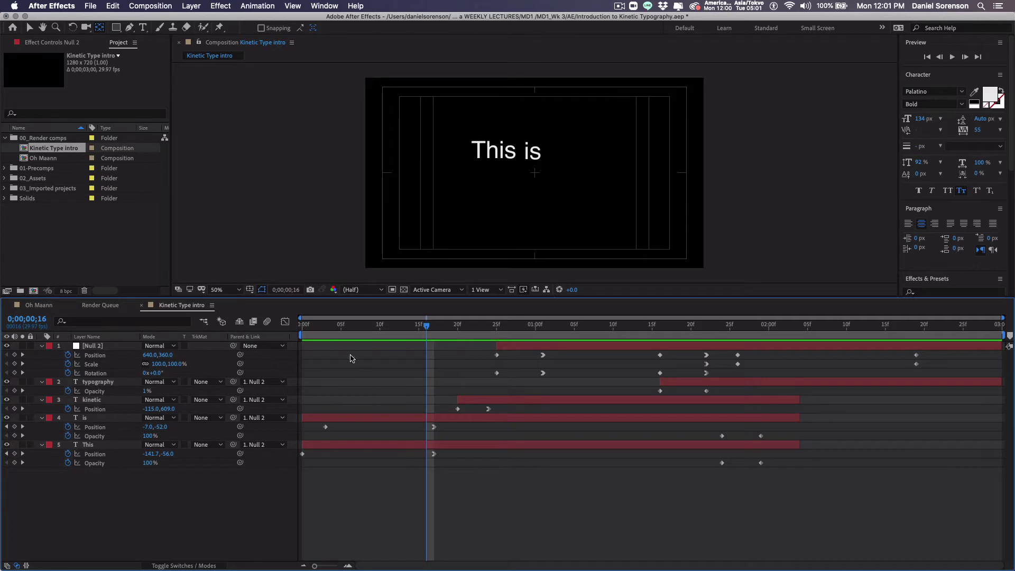
{"action": "left_click", "coordinate": [301, 326]}
{"action": "left_click_drag", "start_coordinate": [305, 332], "coordinate": [873, 353]}
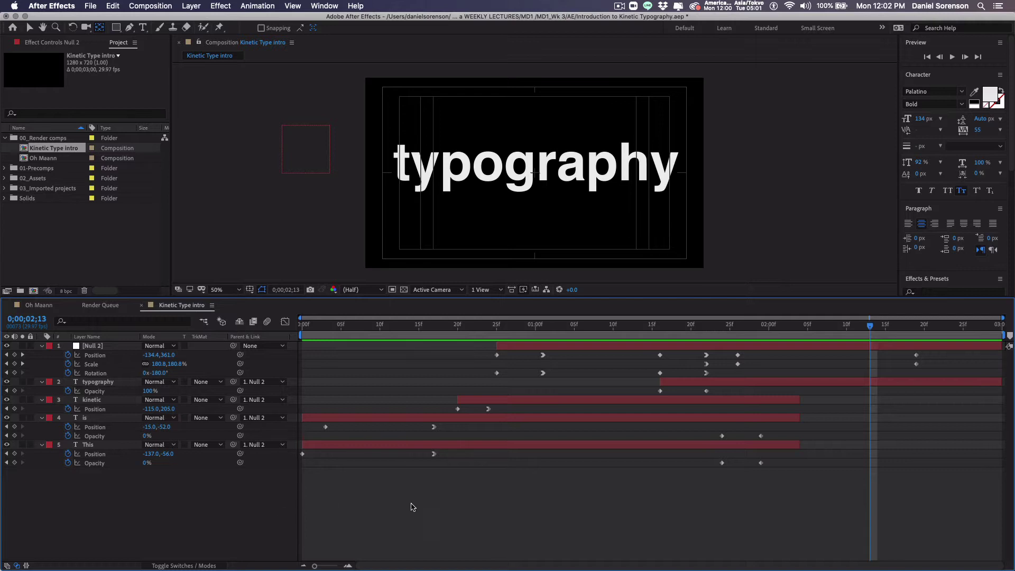
Create a new 1280 x 720, 29.97 fps, three-second composition inside the 00_Render comps folder
{"action": "left_click", "coordinate": [37, 139]}
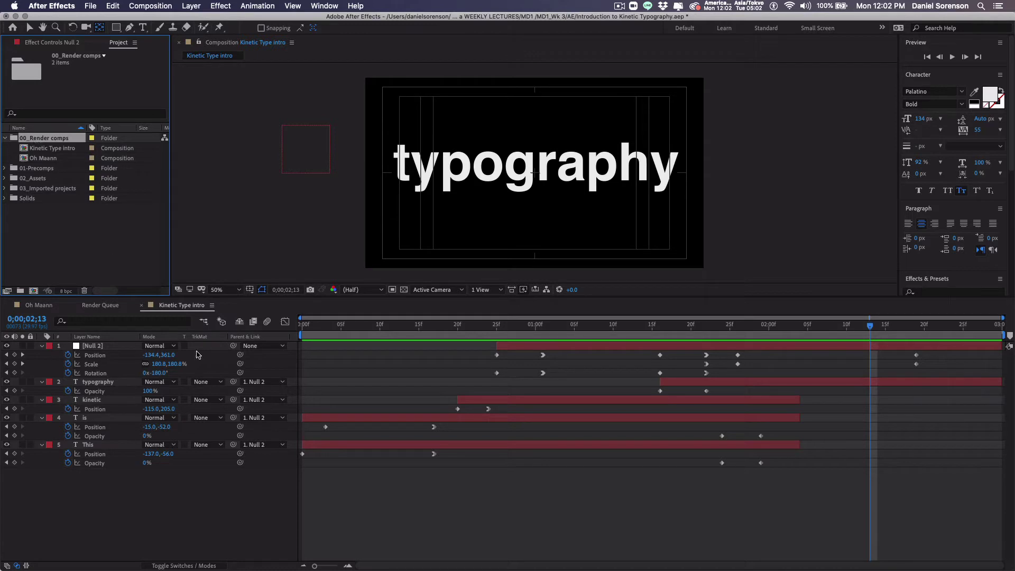
{"action": "key", "text": "super+n"}
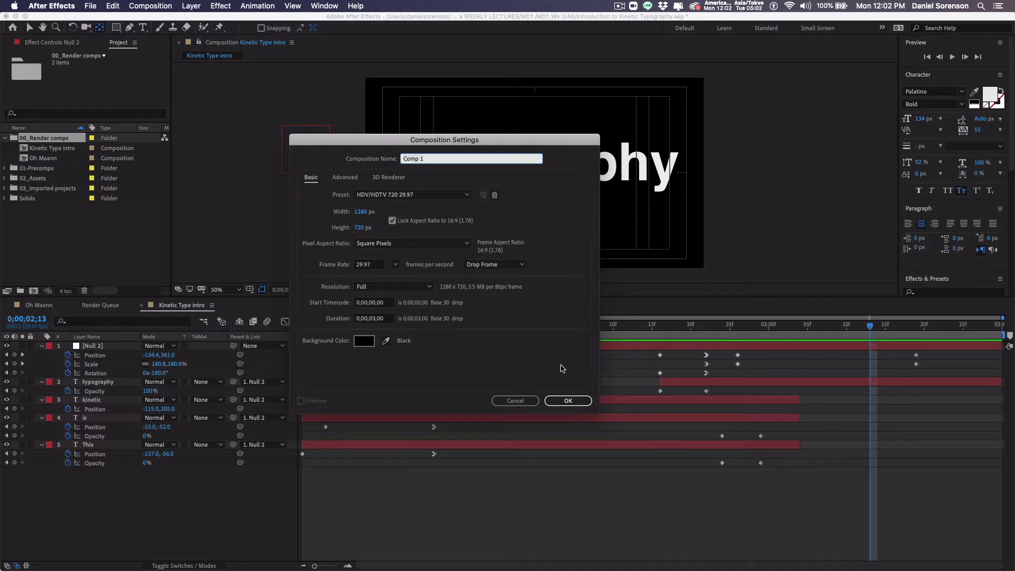
{"action": "left_click", "coordinate": [567, 402]}
{"action": "left_click", "coordinate": [567, 401]}
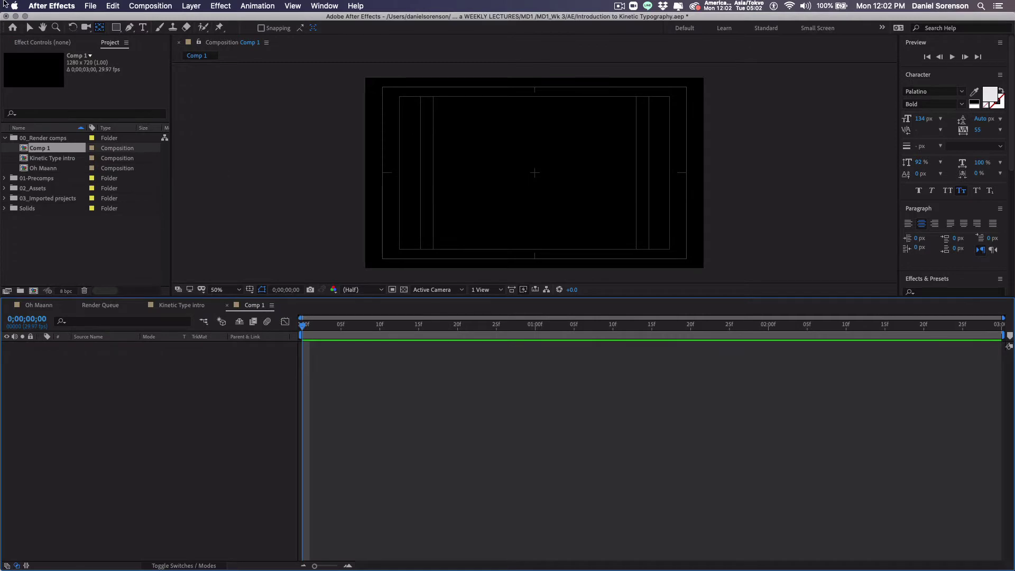
Rename the new composition as Kinetic Type intro2
{"action": "left_click", "coordinate": [42, 150]}
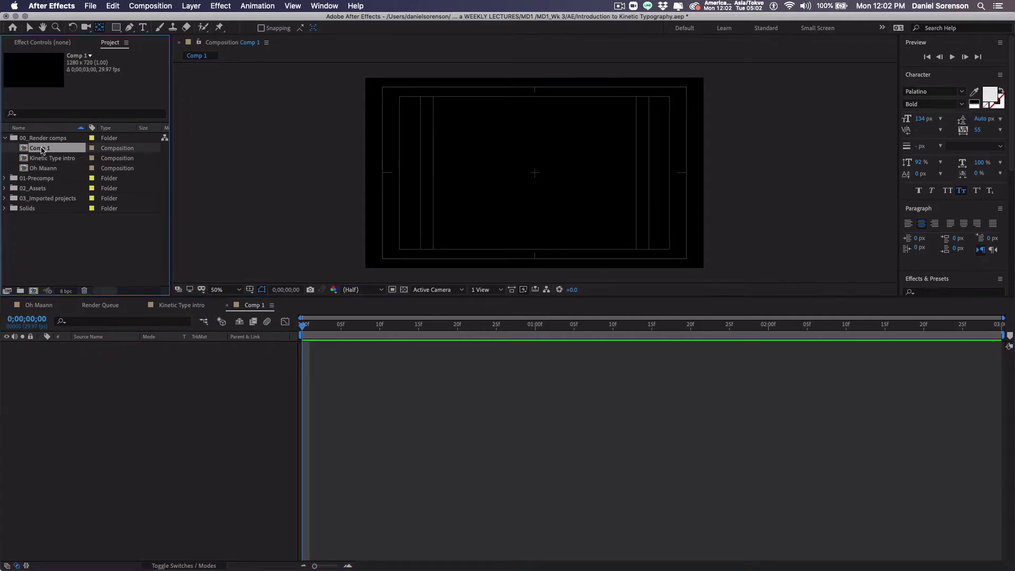
{"action": "key", "text": "Return"}
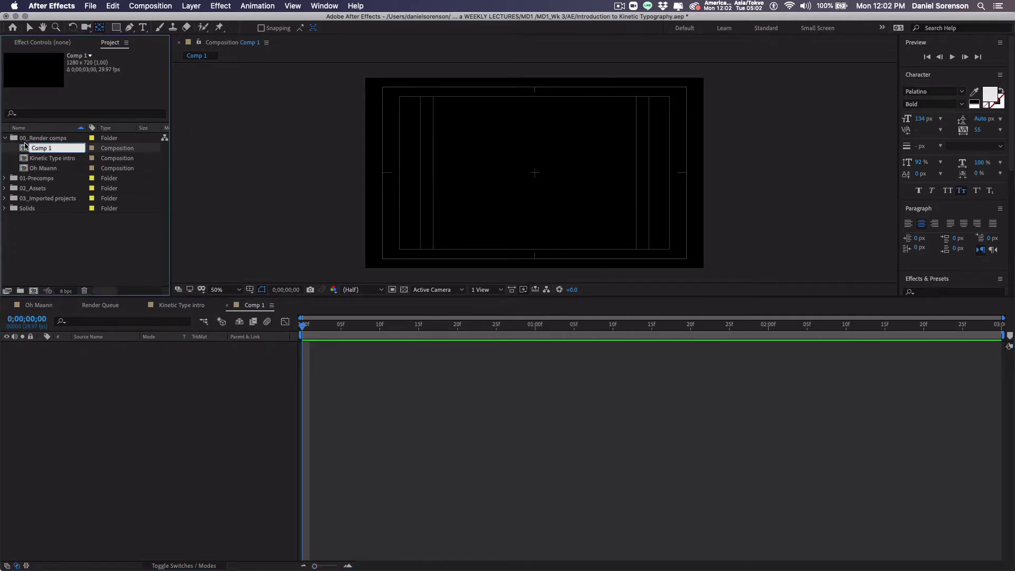
{"action": "type", "text": "In"}
{"action": "left_click", "coordinate": [427, 422]}
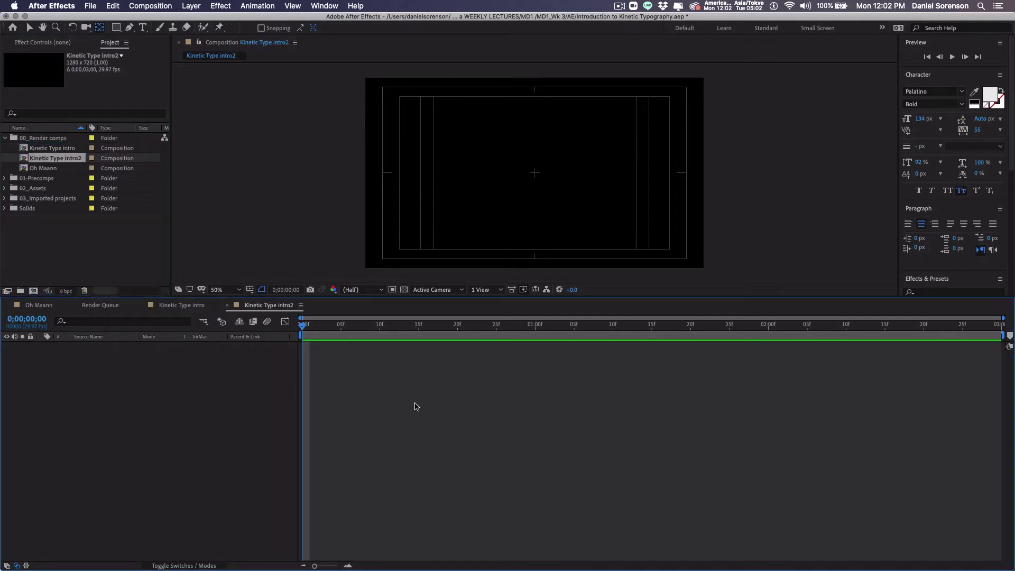
Add a text layer reading "This" above and left of the frame centre and select all its characters
{"action": "left_click", "coordinate": [143, 27]}
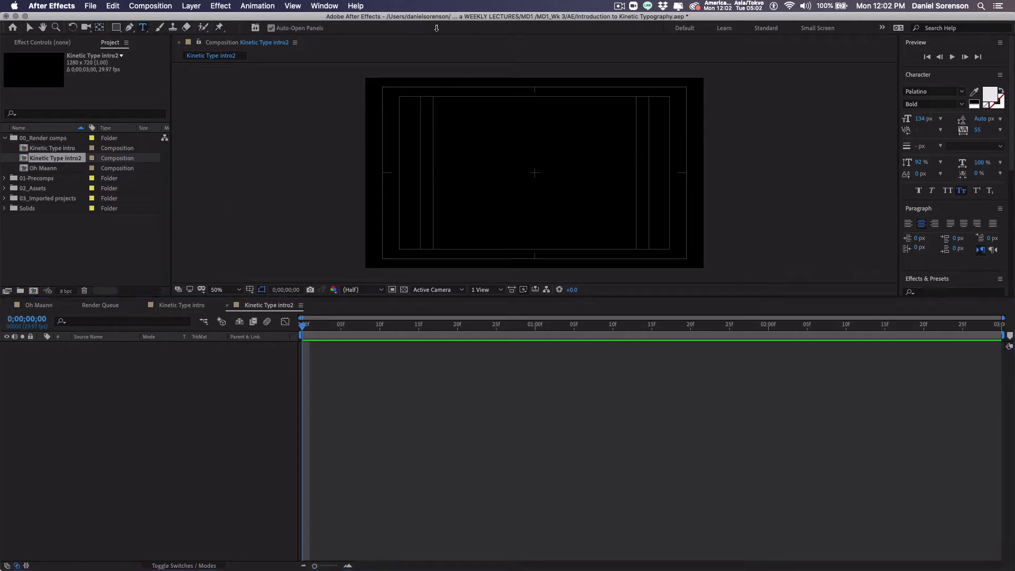
{"action": "left_click", "coordinate": [482, 167]}
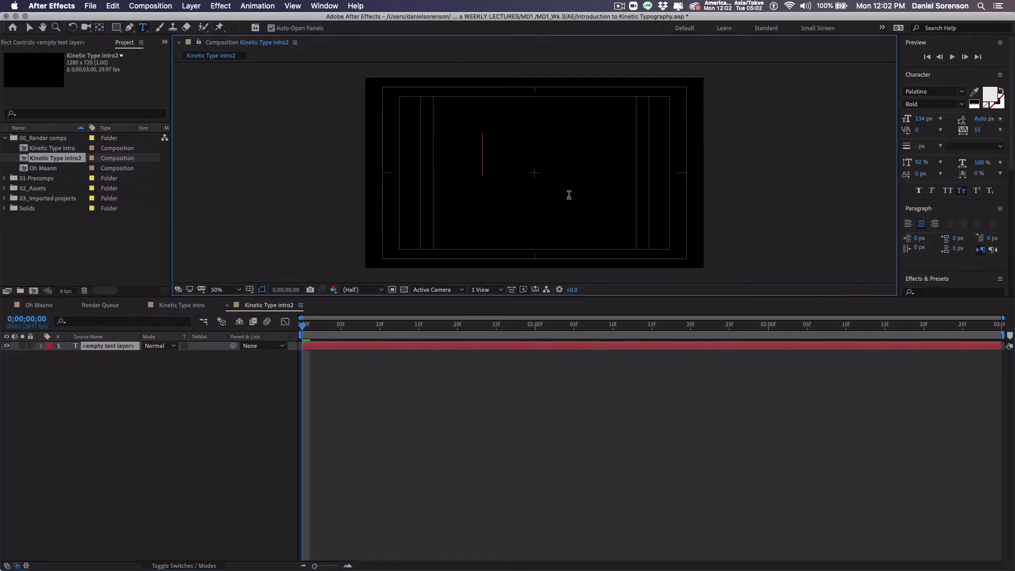
{"action": "type", "text": "This"}
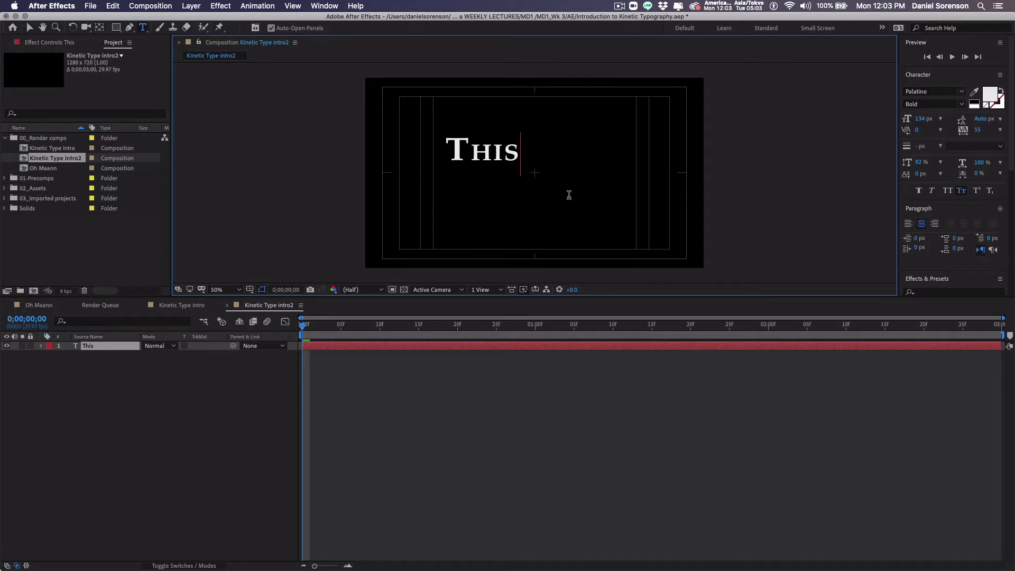
{"action": "left_click_drag", "start_coordinate": [441, 135], "coordinate": [537, 144]}
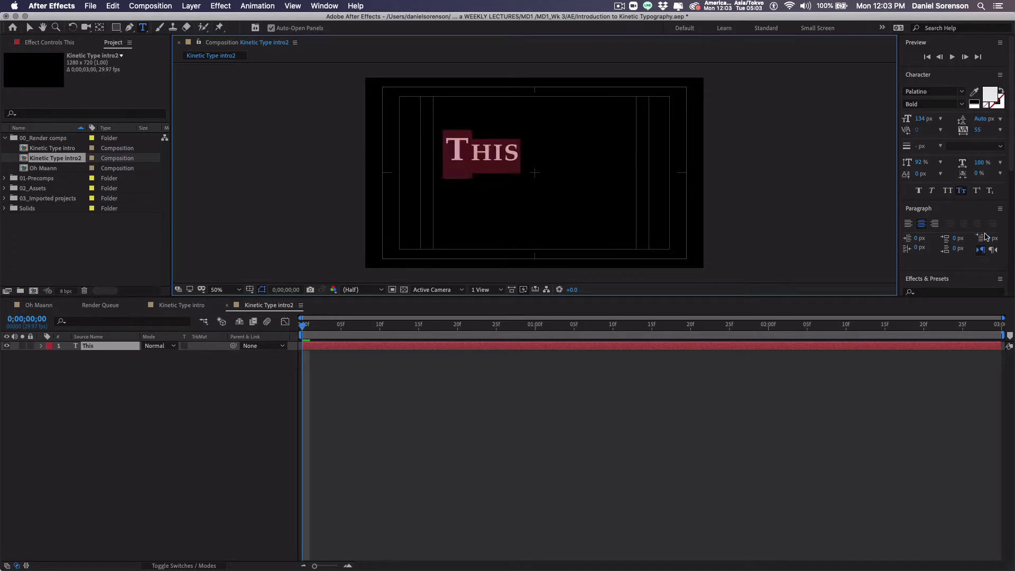
{"action": "left_click", "coordinate": [325, 6]}
{"action": "mouse_move", "coordinate": [331, 20]}
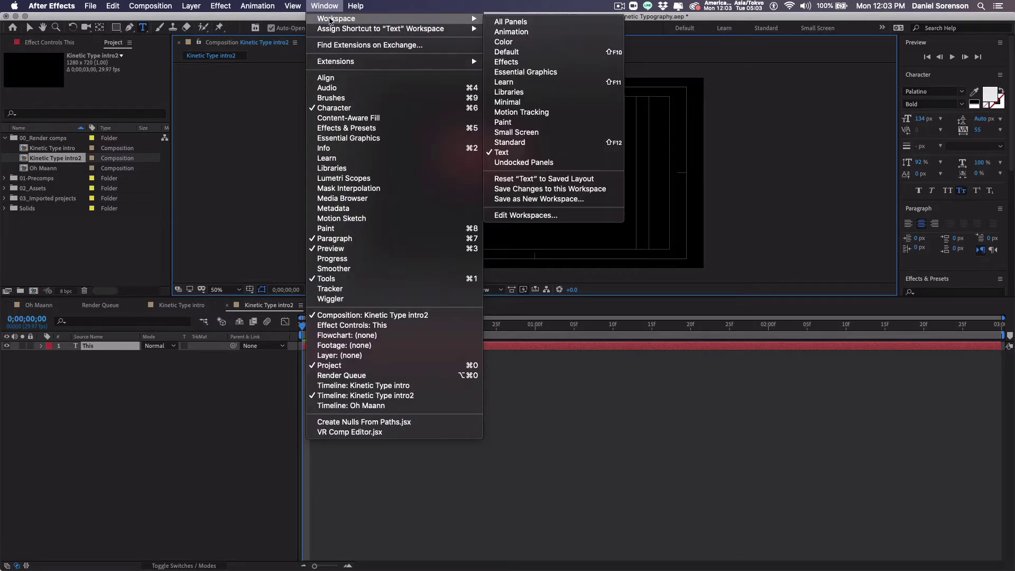
{"action": "left_click", "coordinate": [422, 3]}
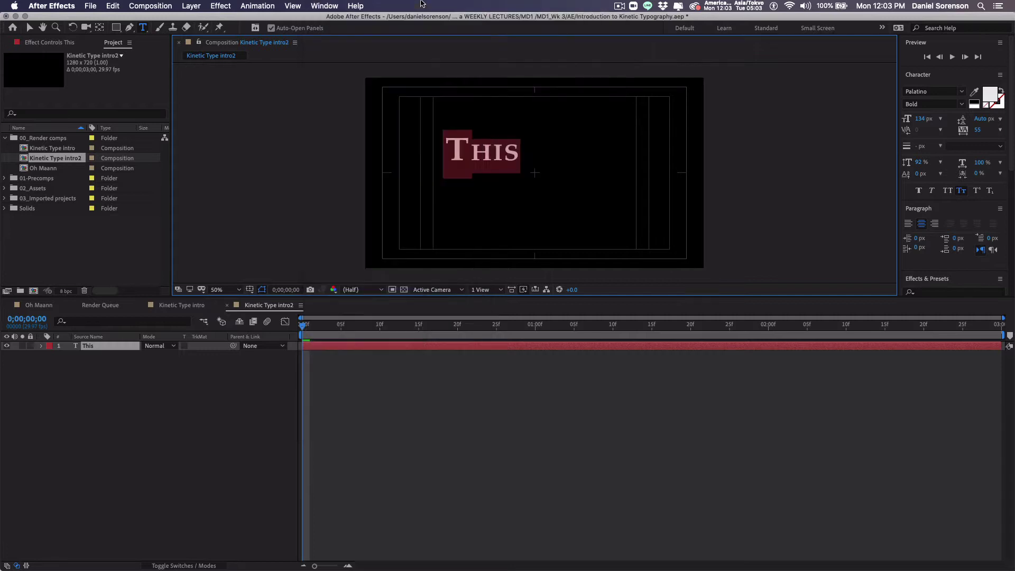
{"action": "left_click", "coordinate": [325, 6]}
{"action": "mouse_move", "coordinate": [339, 18]}
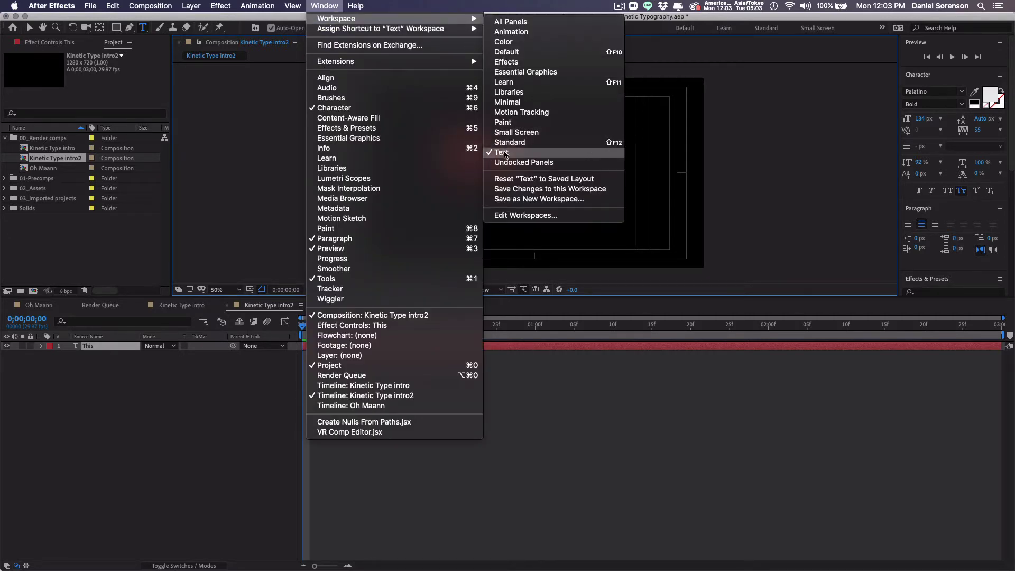
{"action": "left_click", "coordinate": [804, 160]}
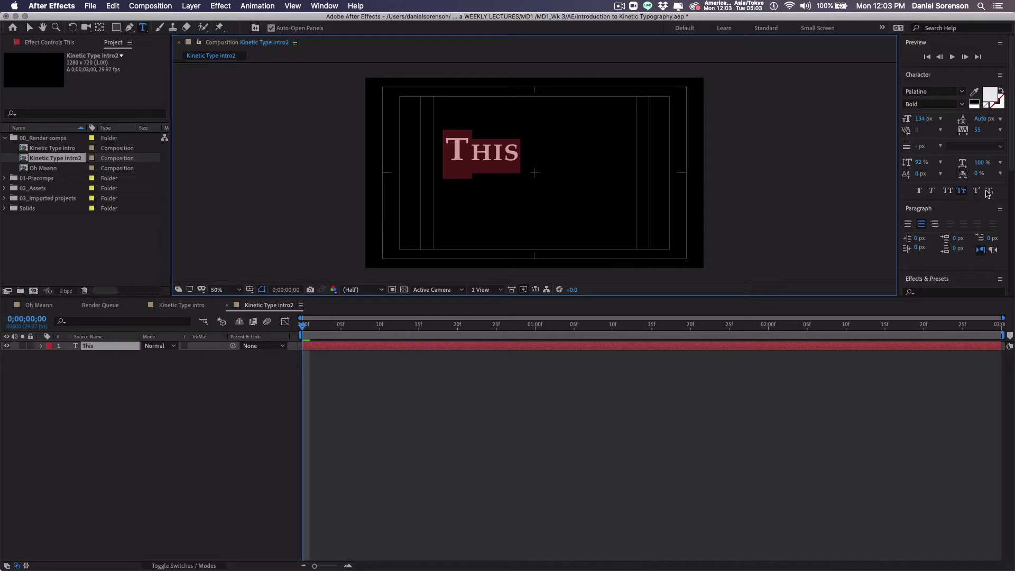
Turn off small caps for the word "This" and reduce its font size to 68 px
{"action": "left_click", "coordinate": [961, 191]}
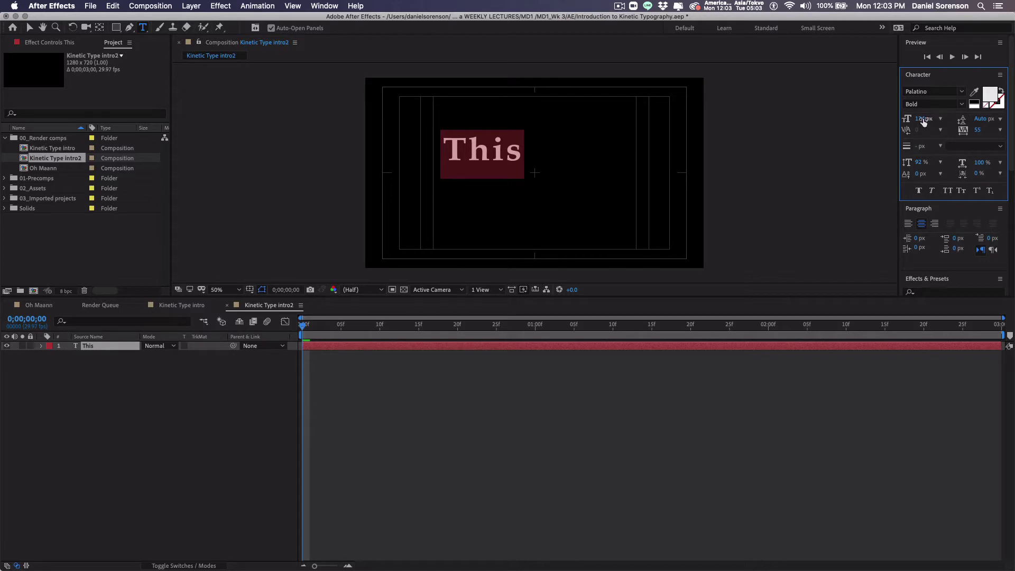
{"action": "left_click_drag", "start_coordinate": [920, 119], "coordinate": [886, 122]}
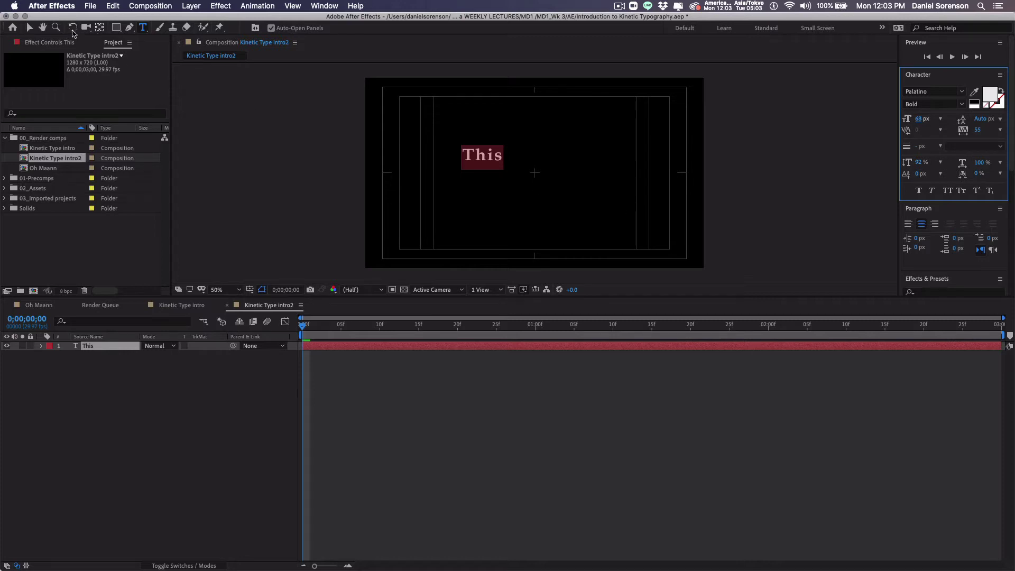
Move the "This" text down and right so it sits just left of the frame centre, and deselect it
{"action": "left_click", "coordinate": [29, 28]}
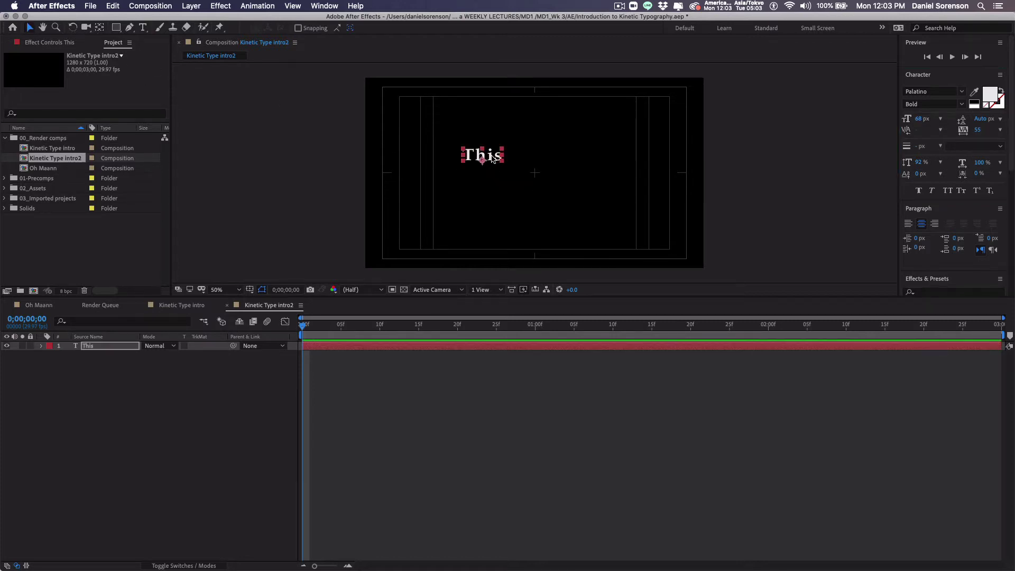
{"action": "left_click_drag", "start_coordinate": [493, 159], "coordinate": [514, 170]}
{"action": "left_click", "coordinate": [433, 433]}
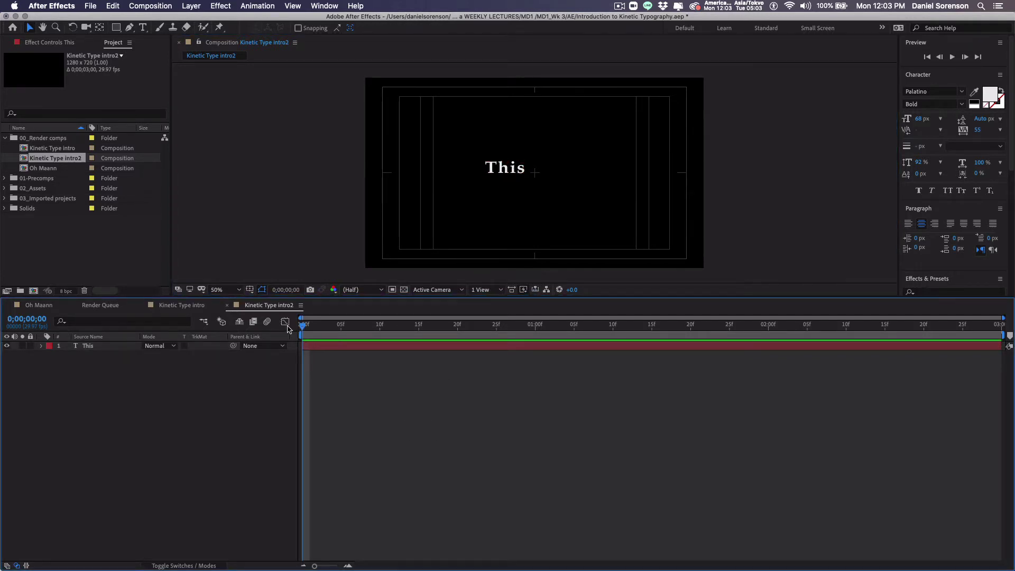
Add a separate text layer reading "is" and position it to the right of "This" on the same baseline
{"action": "left_click", "coordinate": [101, 346]}
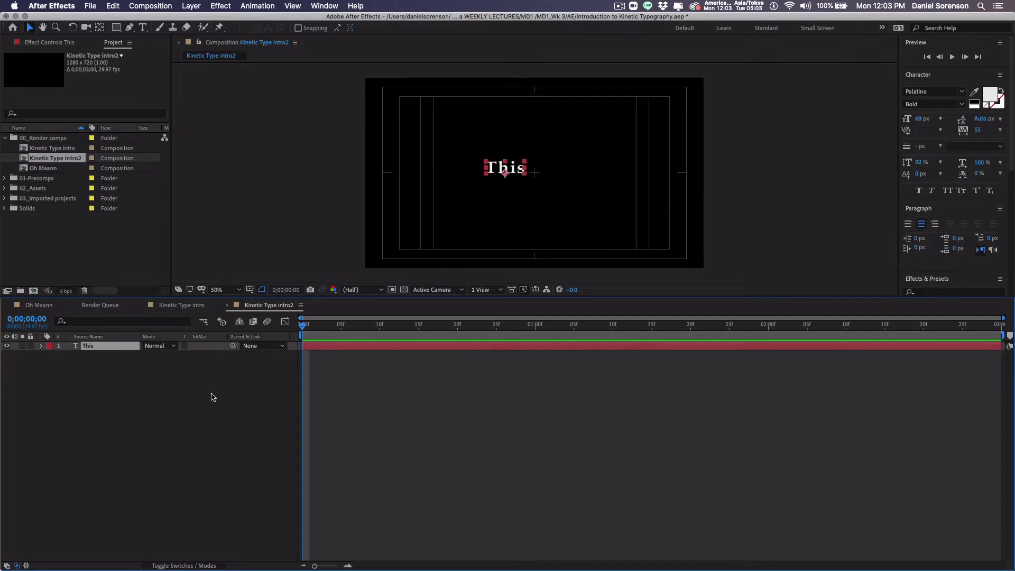
{"action": "left_click", "coordinate": [145, 28]}
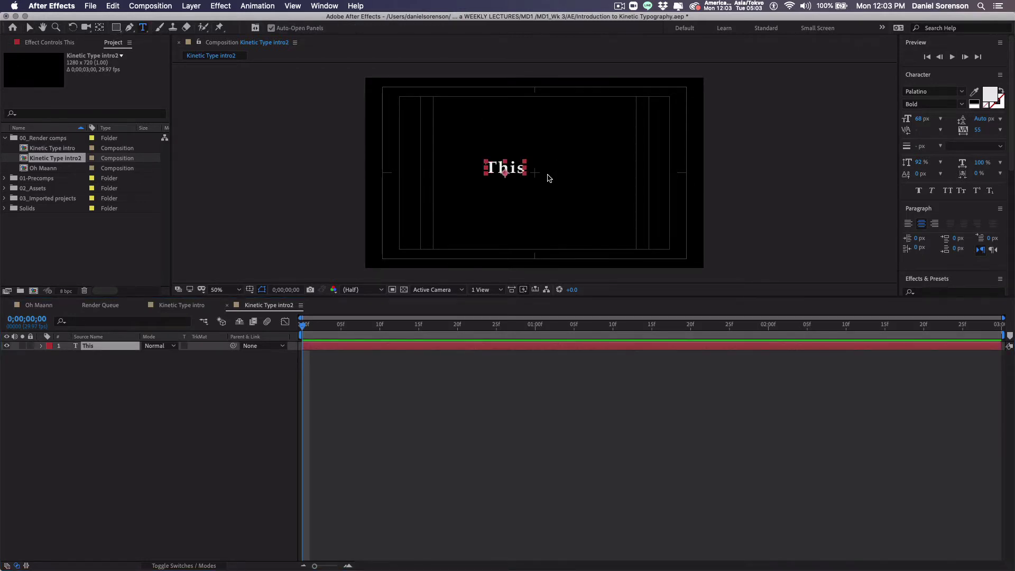
{"action": "left_click", "coordinate": [453, 395]}
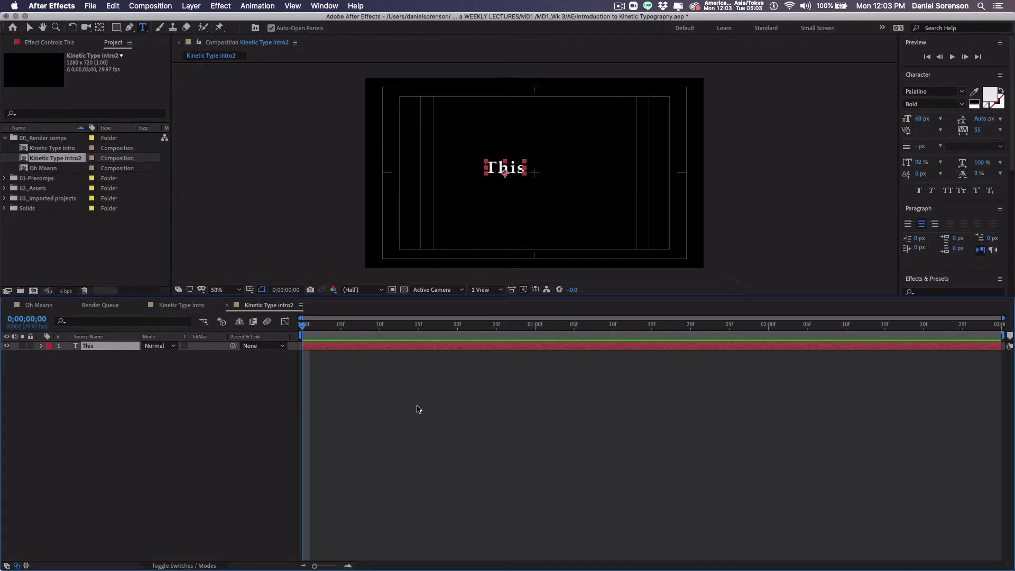
{"action": "left_click", "coordinate": [548, 153]}
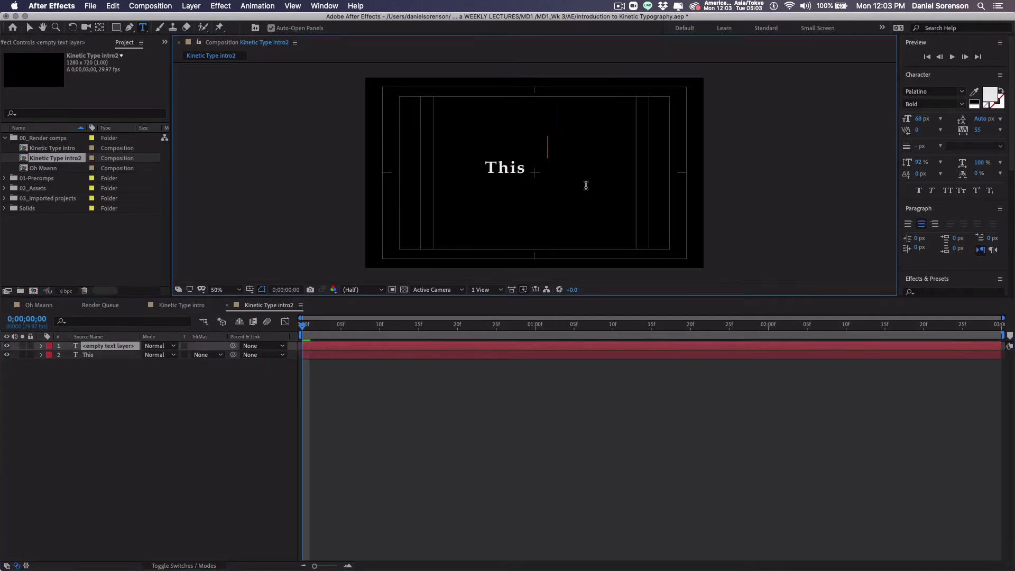
{"action": "type", "text": "is"}
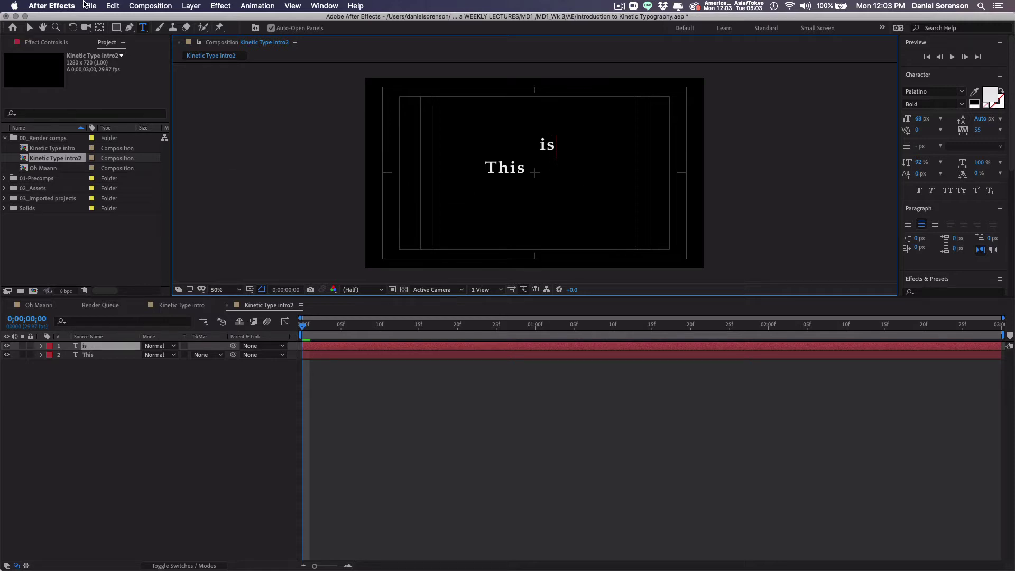
{"action": "left_click", "coordinate": [29, 27]}
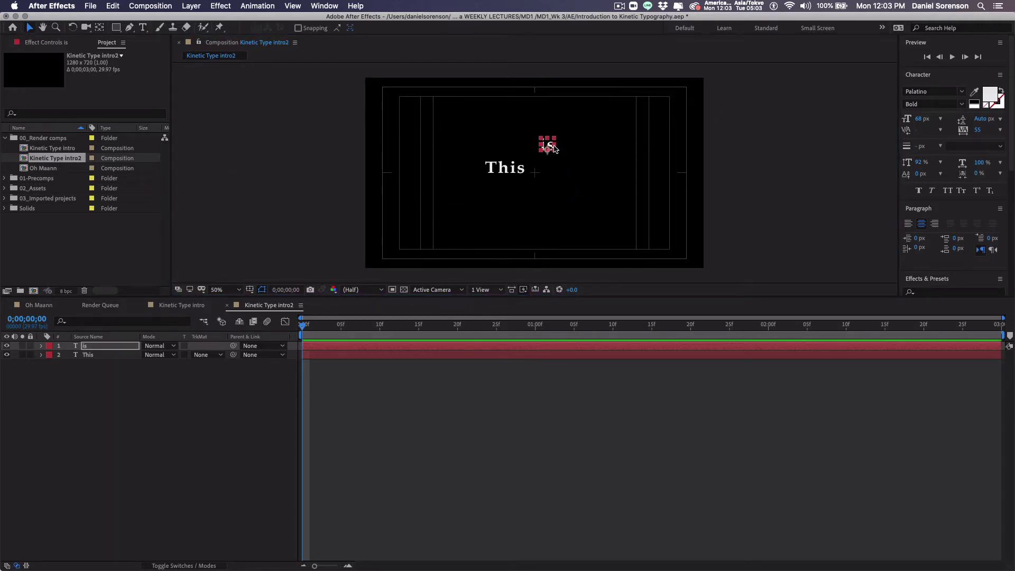
{"action": "left_click_drag", "start_coordinate": [554, 148], "coordinate": [550, 169]}
Place a horizontal guide along the words' baseline and move "This" closer to "is"
{"action": "key", "text": "period"}
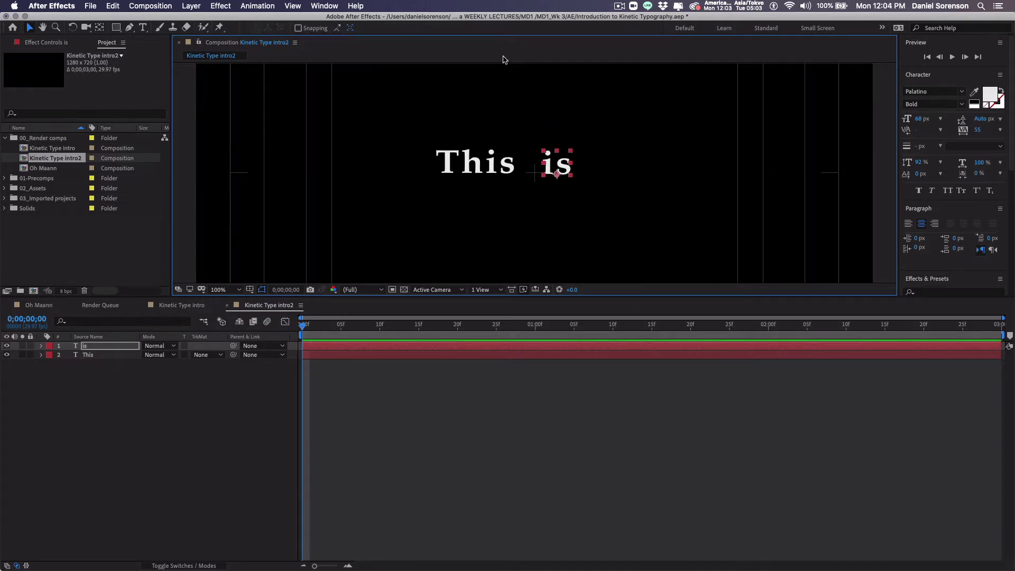
{"action": "key", "text": "super+r"}
{"action": "left_click_drag", "start_coordinate": [503, 73], "coordinate": [509, 178]}
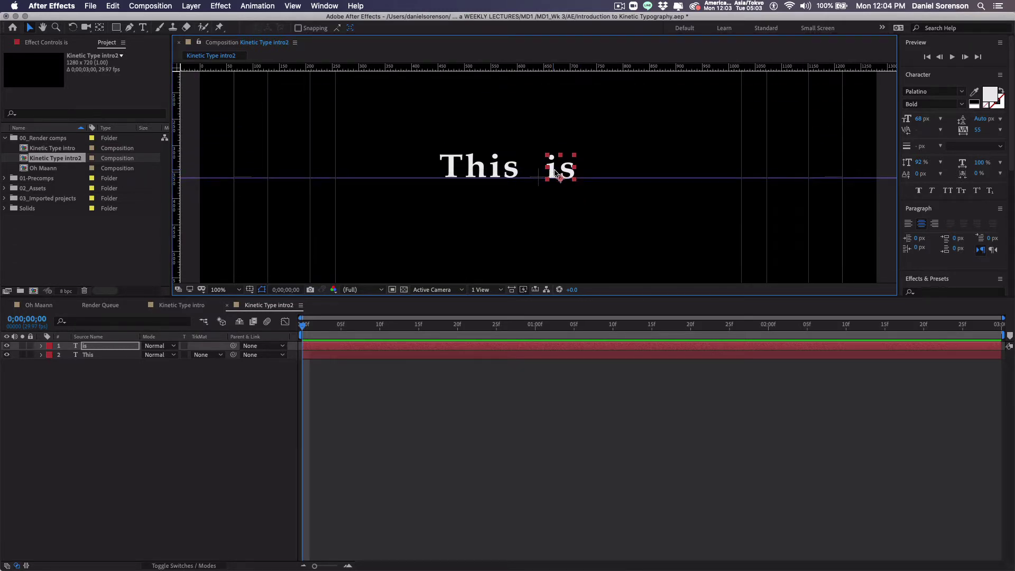
{"action": "left_click", "coordinate": [480, 168]}
{"action": "left_click_drag", "start_coordinate": [481, 168], "coordinate": [495, 168]}
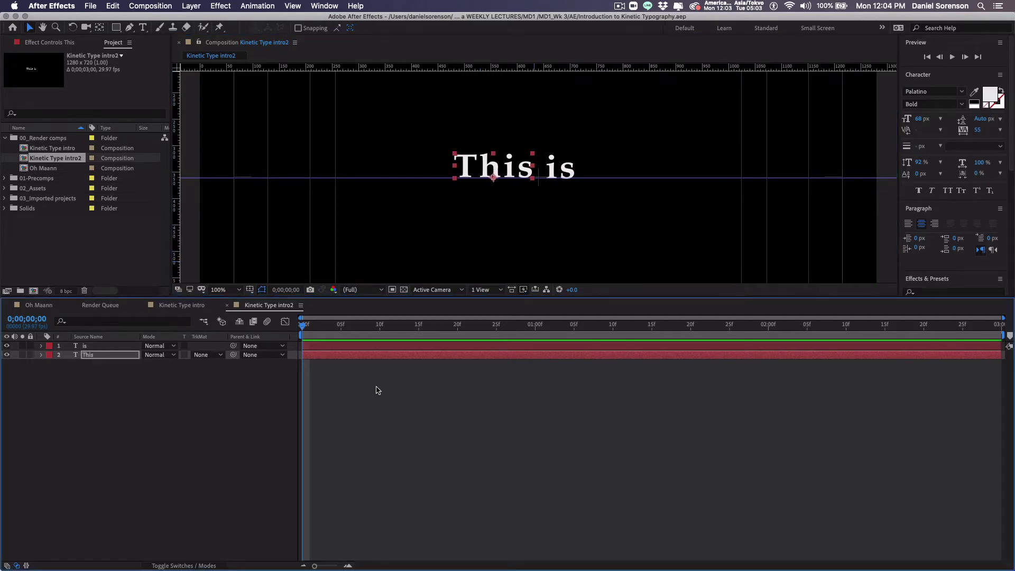
Set a Position keyframe at 0;00;00;15 on both the "This" and "is" layers
{"action": "left_click", "coordinate": [418, 325]}
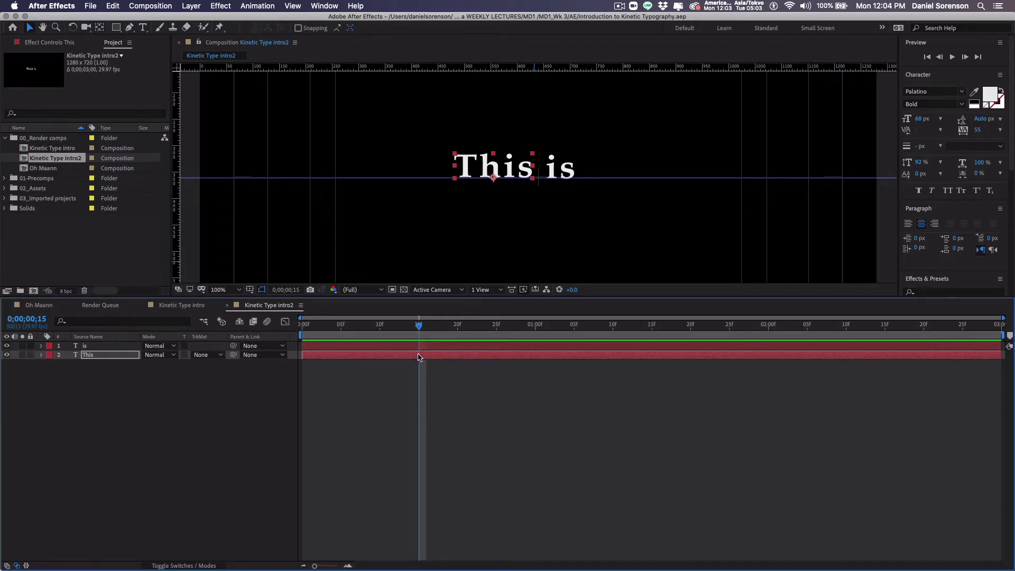
{"action": "key", "text": "p"}
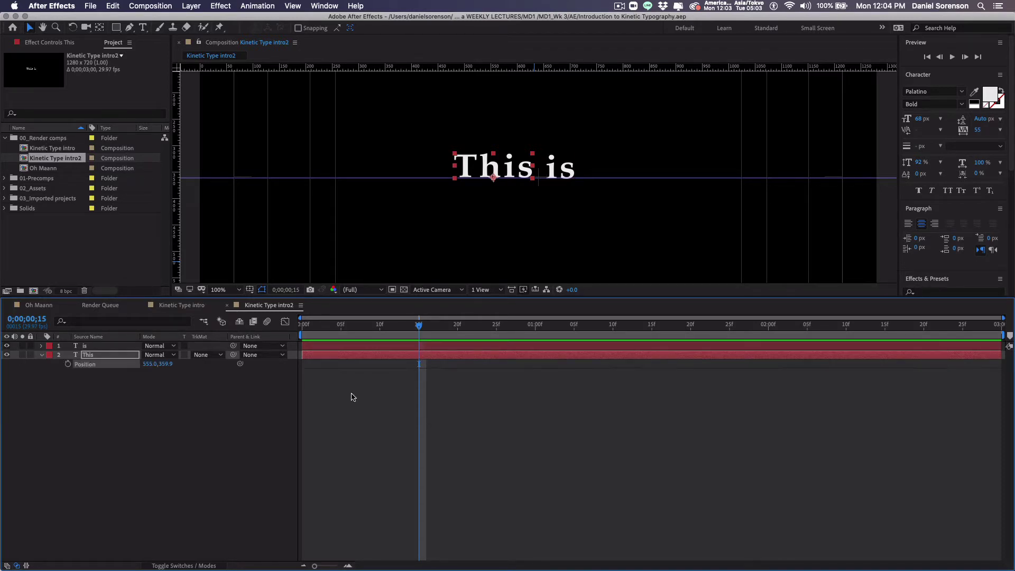
{"action": "left_click", "coordinate": [67, 363]}
{"action": "left_click", "coordinate": [94, 346]}
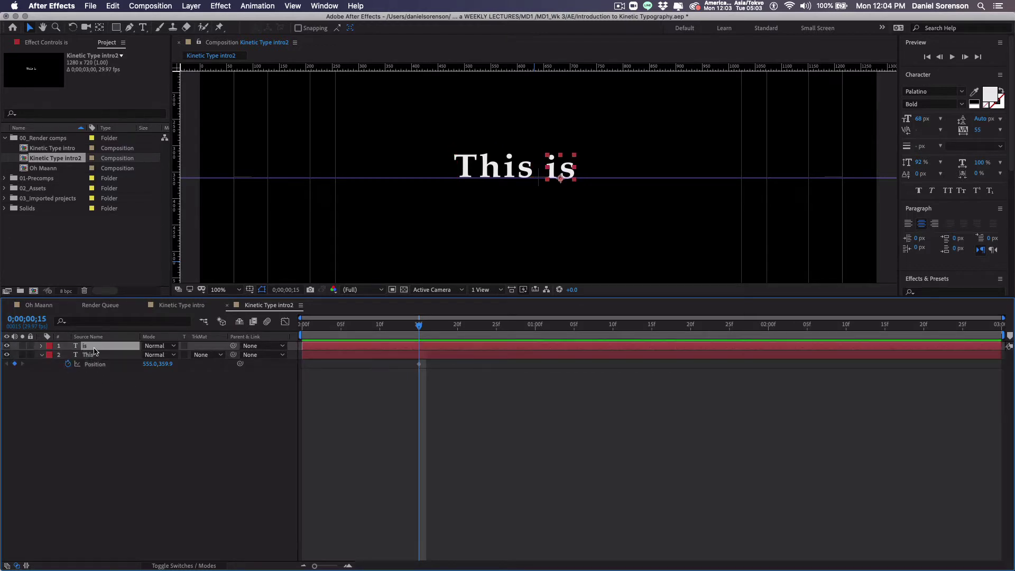
{"action": "key", "text": "p"}
{"action": "left_click", "coordinate": [69, 355]}
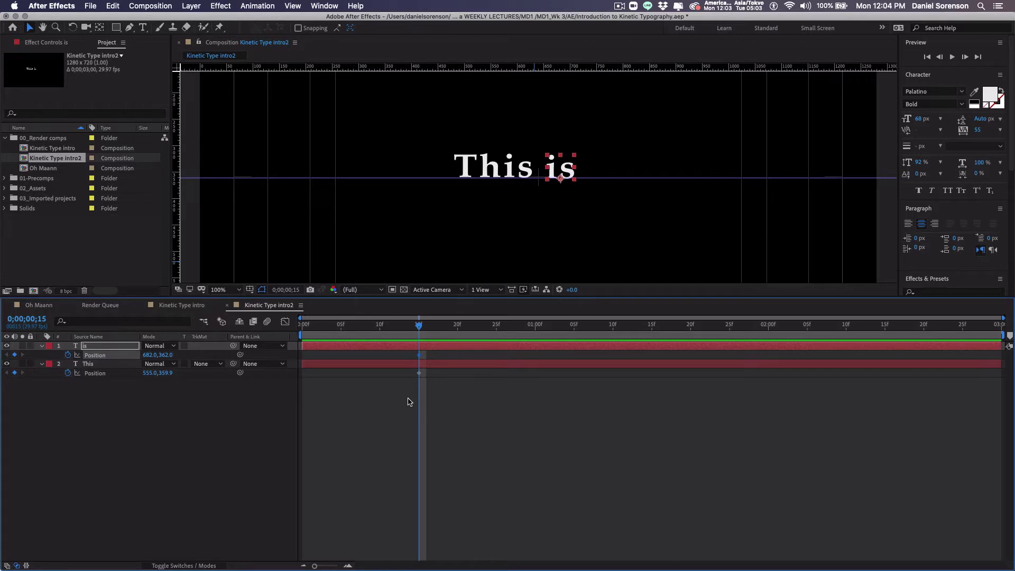
At 0;00;00;00, set Position X to -81 for "This" and 1327 for "is", outside opposite sides of the frame, and preview the motion
{"action": "left_click_drag", "start_coordinate": [327, 324], "coordinate": [301, 323]}
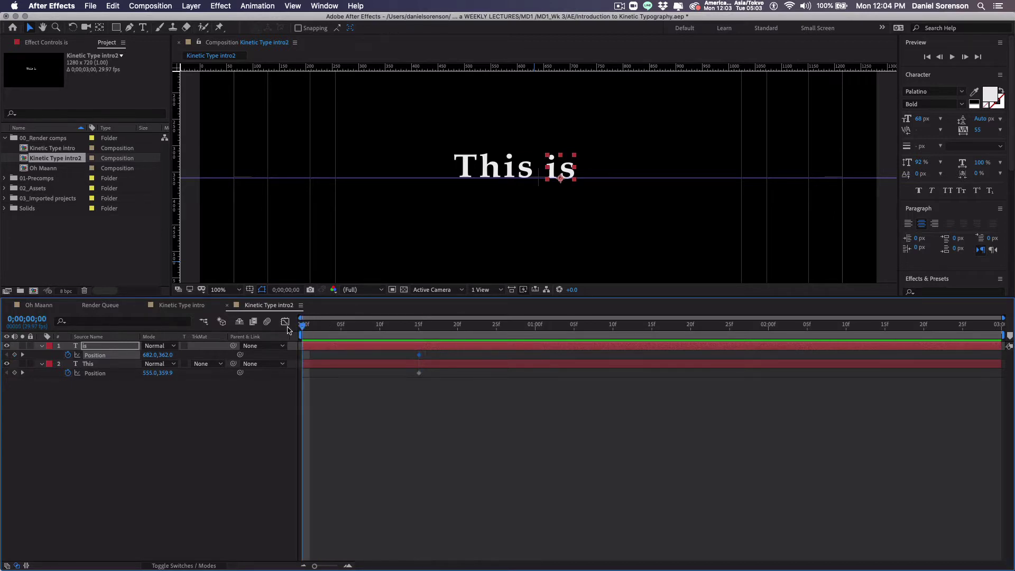
{"action": "key", "text": "comma"}
{"action": "left_click", "coordinate": [183, 408]}
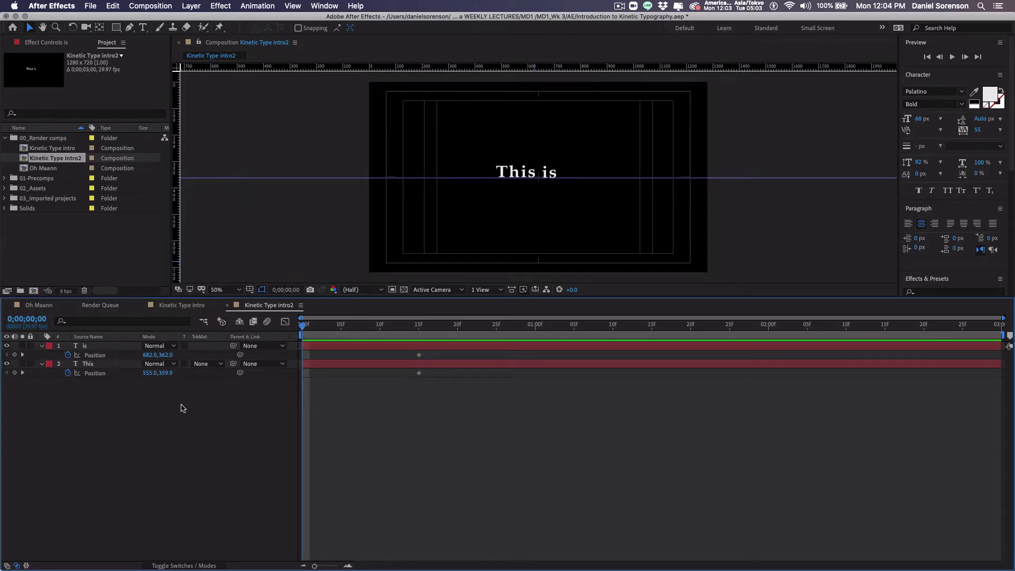
{"action": "left_click_drag", "start_coordinate": [151, 373], "coordinate": [6, 388]}
{"action": "left_click_drag", "start_coordinate": [149, 372], "coordinate": [6, 374]}
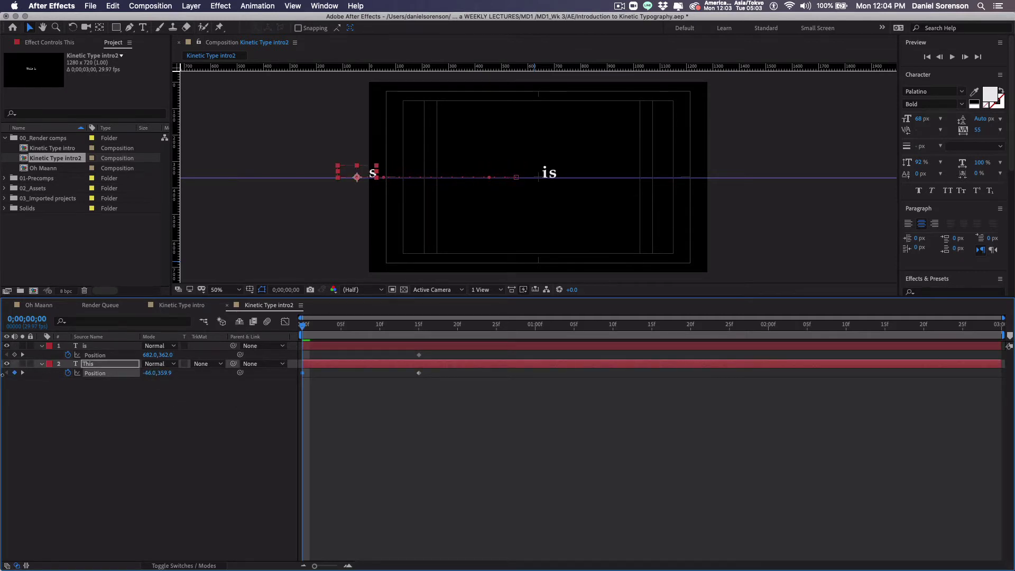
{"action": "left_click_drag", "start_coordinate": [150, 373], "coordinate": [482, 348]}
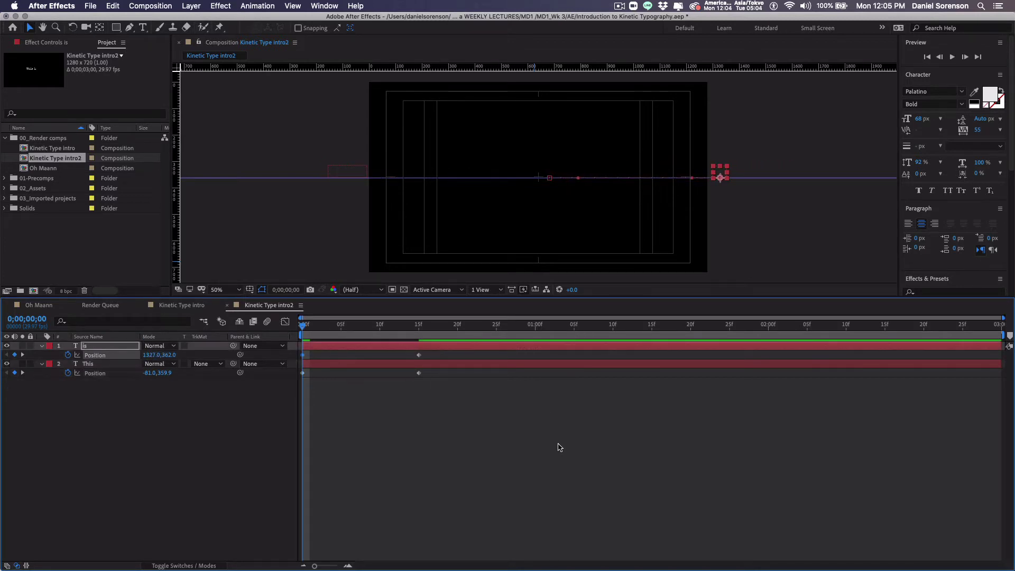
{"action": "key", "text": "space"}
{"action": "key", "text": "space"}
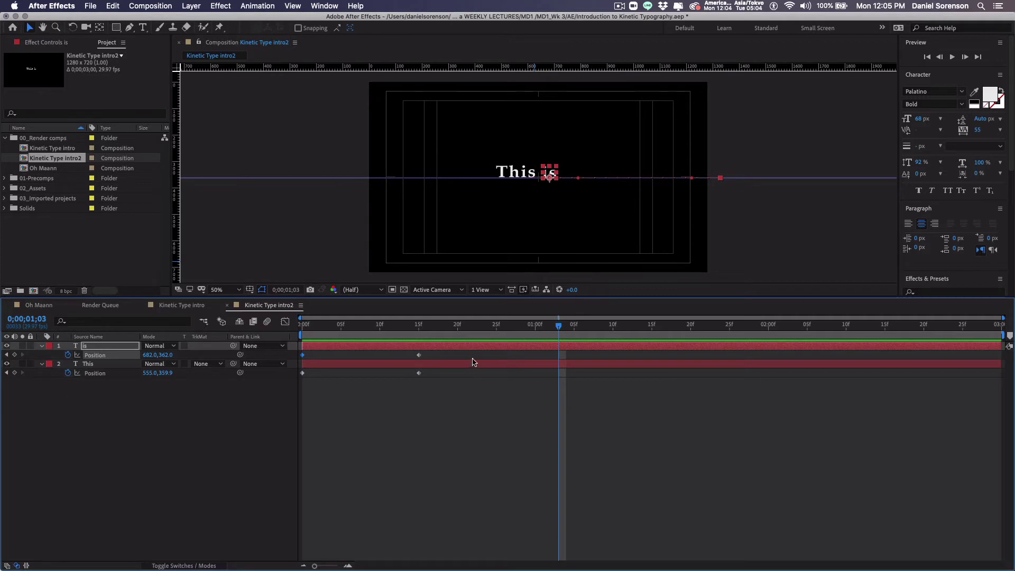
Apply Easy Ease In to the 0;00;00;15 Position keyframes of "This" and "is", and preview the animation from the start
{"action": "left_click_drag", "start_coordinate": [457, 351], "coordinate": [402, 393]}
{"action": "right_click", "coordinate": [420, 374]}
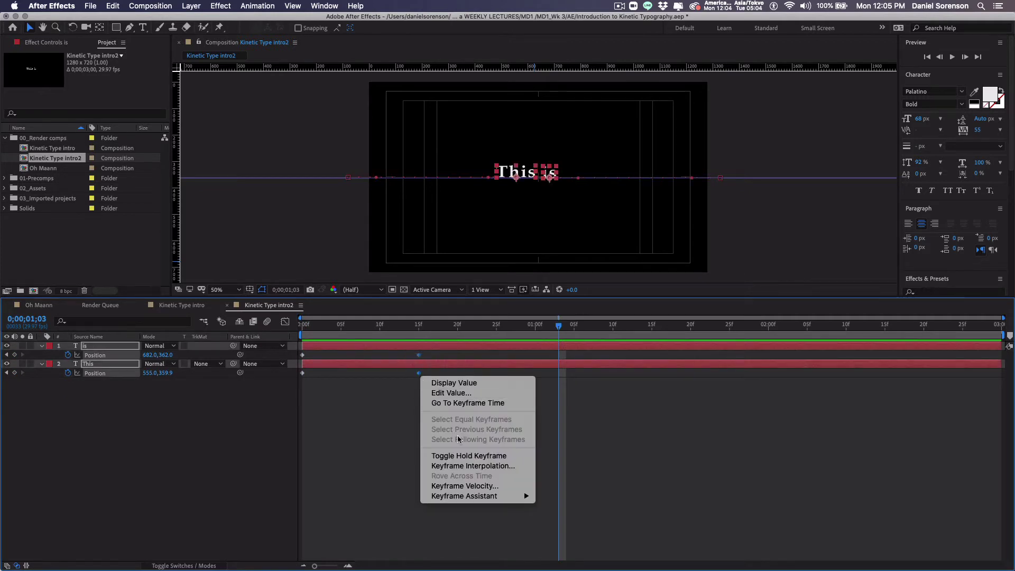
{"action": "mouse_move", "coordinate": [478, 495]}
{"action": "left_click", "coordinate": [560, 510]}
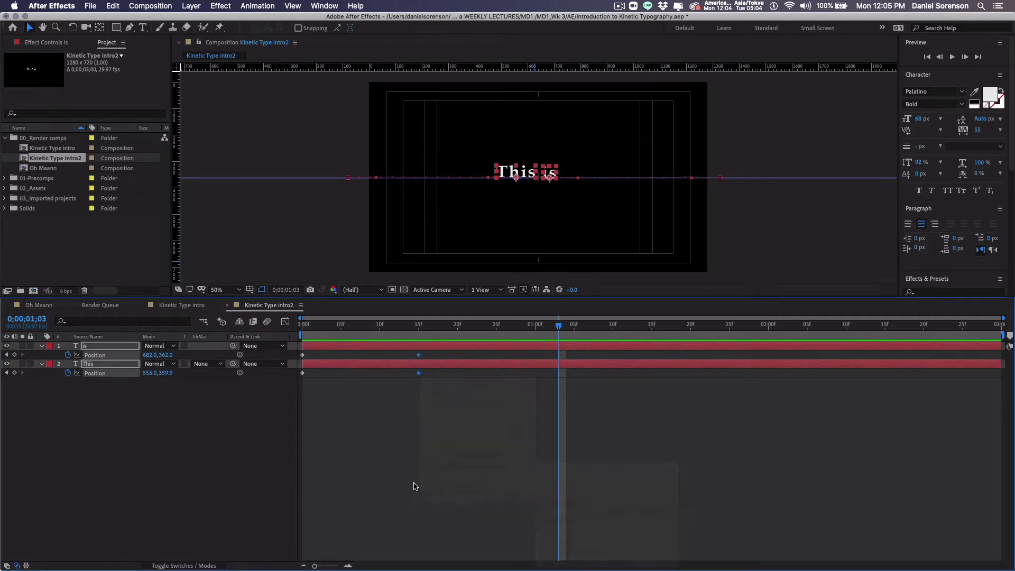
{"action": "left_click", "coordinate": [385, 396]}
{"action": "left_click", "coordinate": [301, 326]}
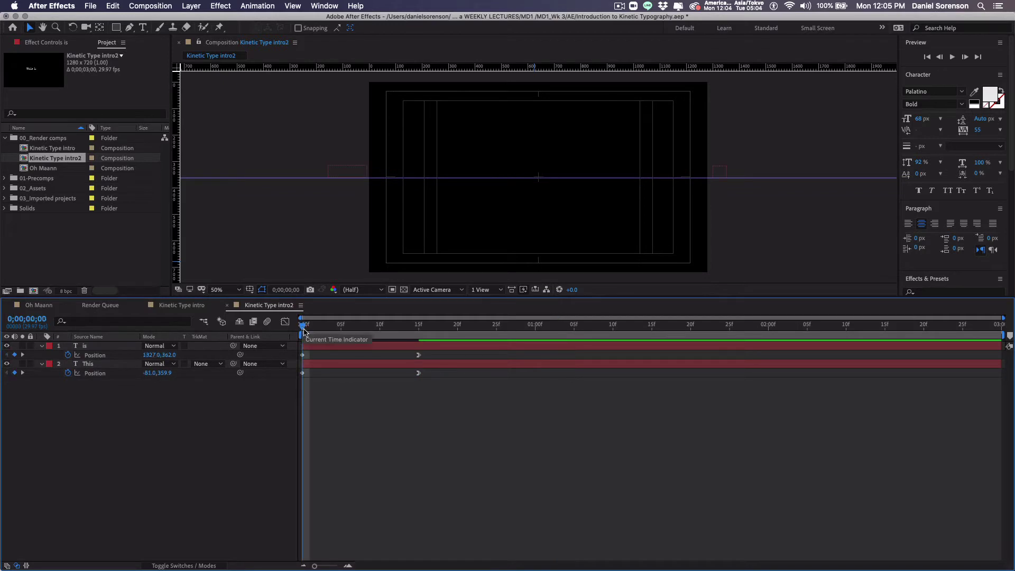
{"action": "key", "text": "space"}
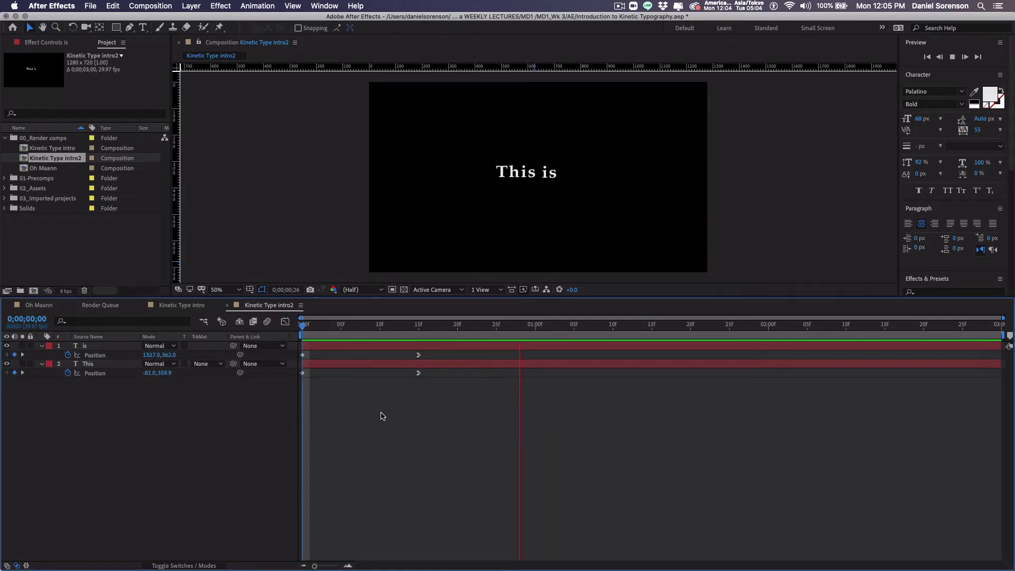
{"action": "key", "text": "space"}
Add a separate text layer reading "Kinetic" below "This is", with the current time at 0;00;00;15
{"action": "left_click_drag", "start_coordinate": [303, 326], "coordinate": [419, 347]}
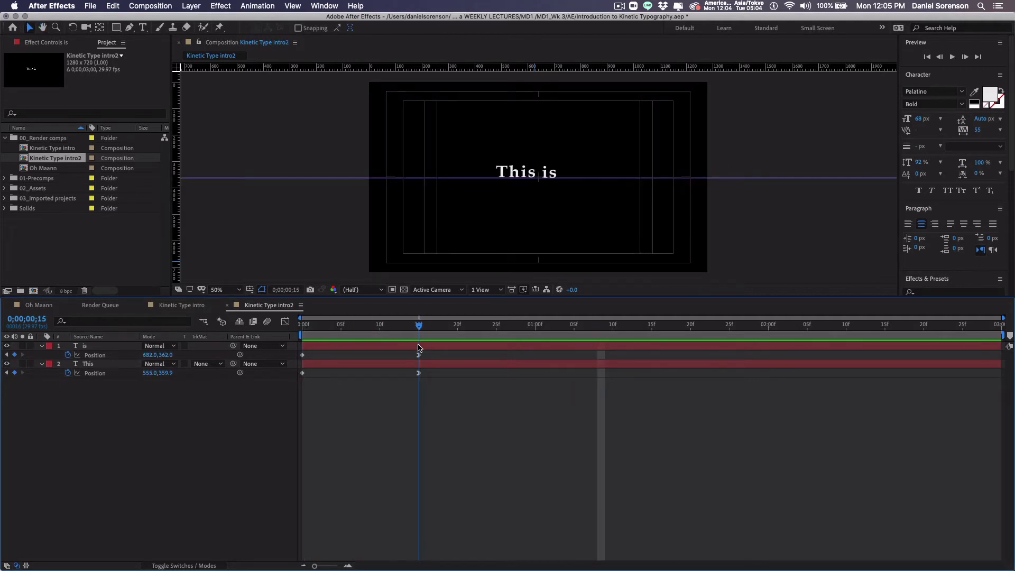
{"action": "key", "text": "super+t"}
{"action": "left_click", "coordinate": [478, 224]}
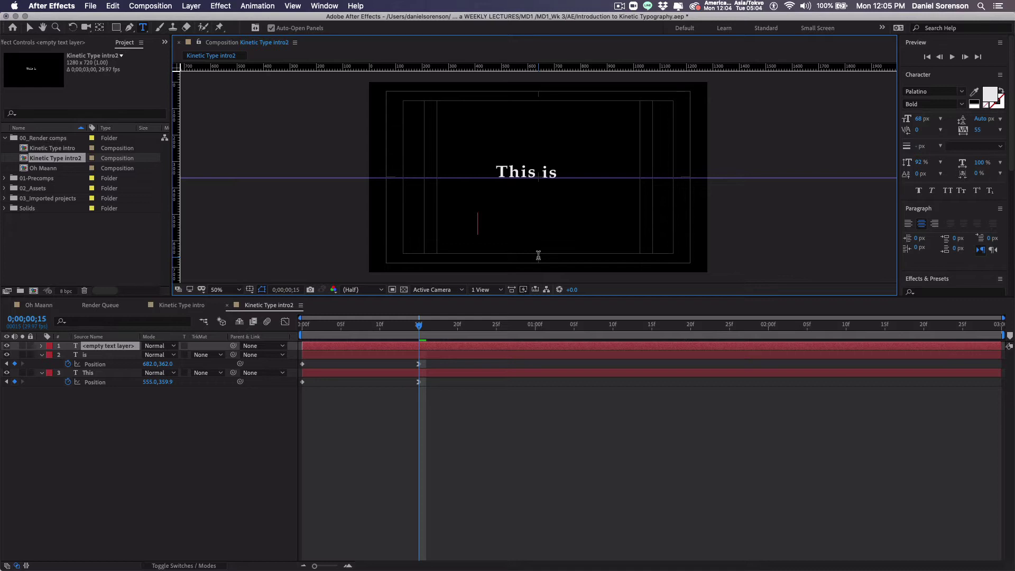
{"action": "type", "text": "K"}
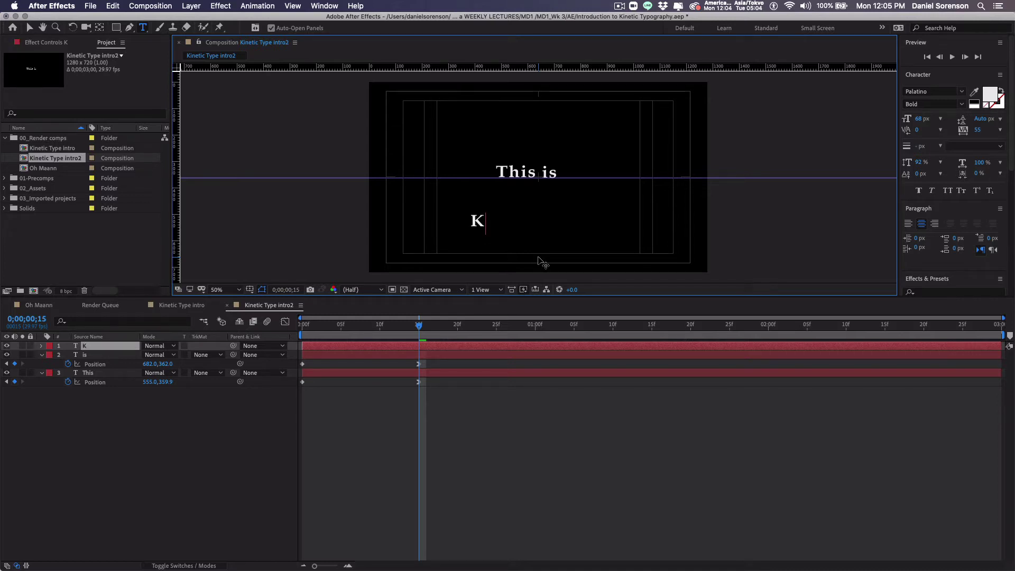
{"action": "type", "text": "inetic"}
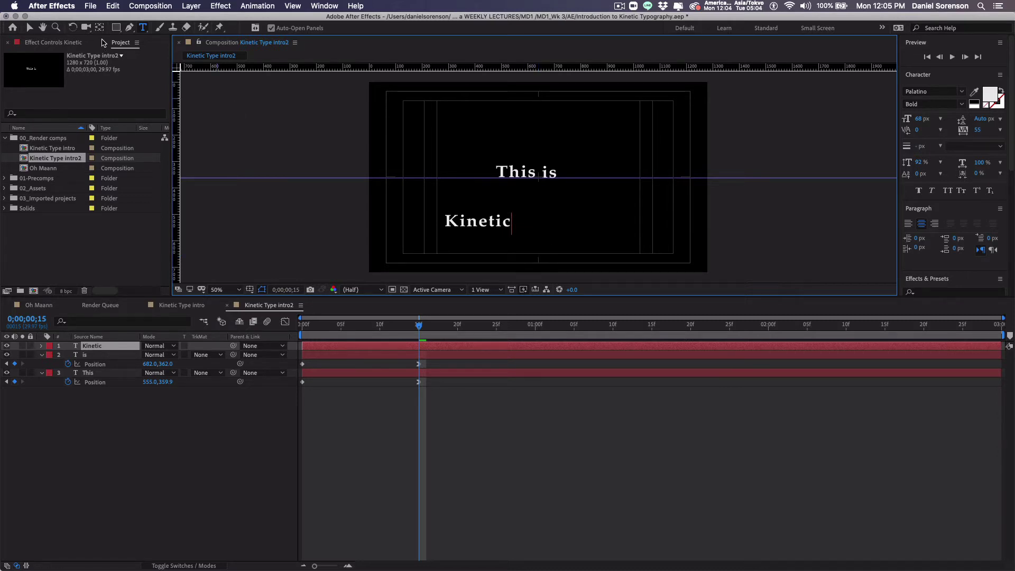
{"action": "left_click", "coordinate": [29, 27]}
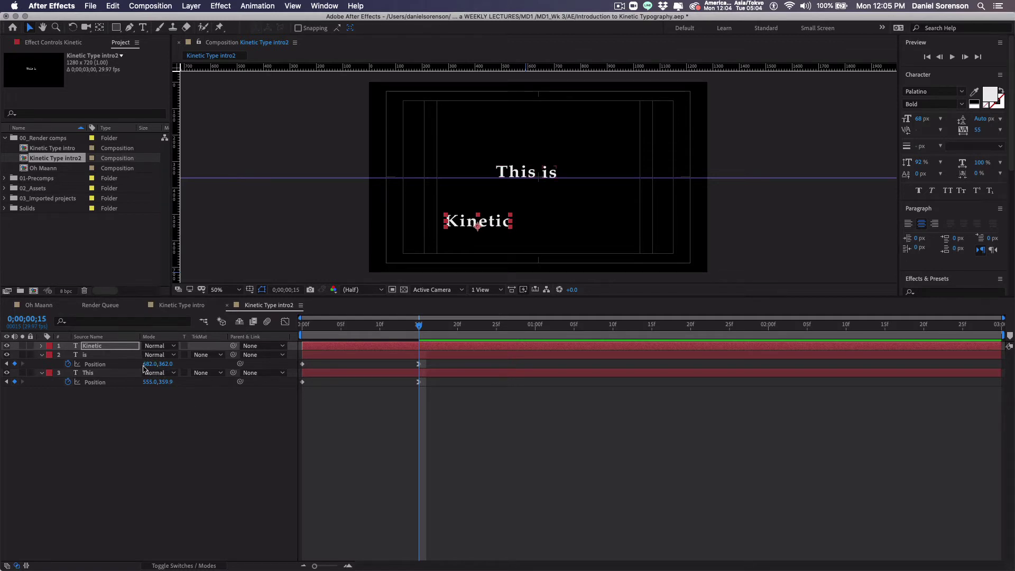
Rotate the "Kinetic" layer to 90° and move it directly beneath "is" so it hangs from the baseline guide
{"action": "key", "text": "r"}
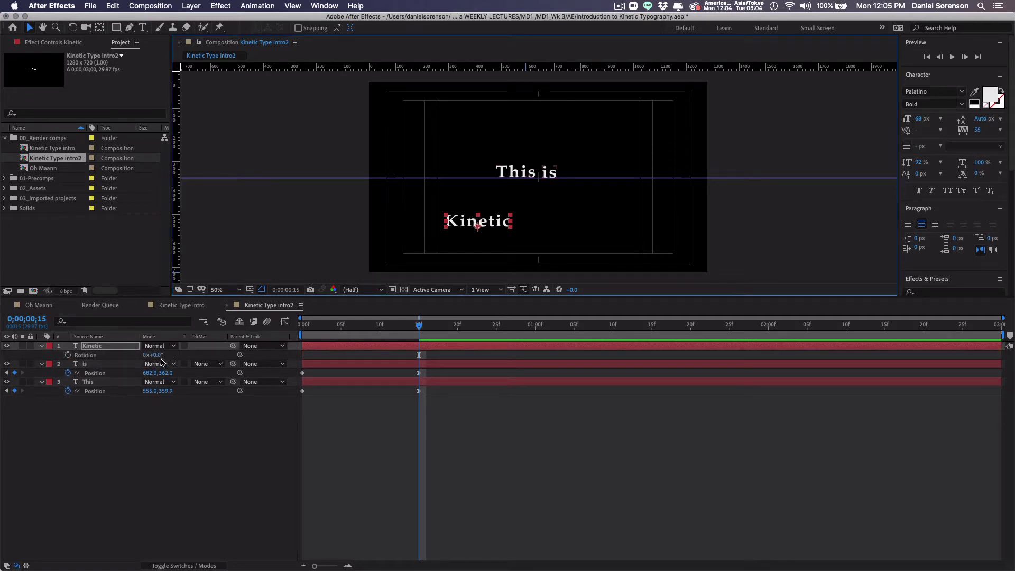
{"action": "left_click", "coordinate": [159, 356]}
{"action": "key", "text": "Return"}
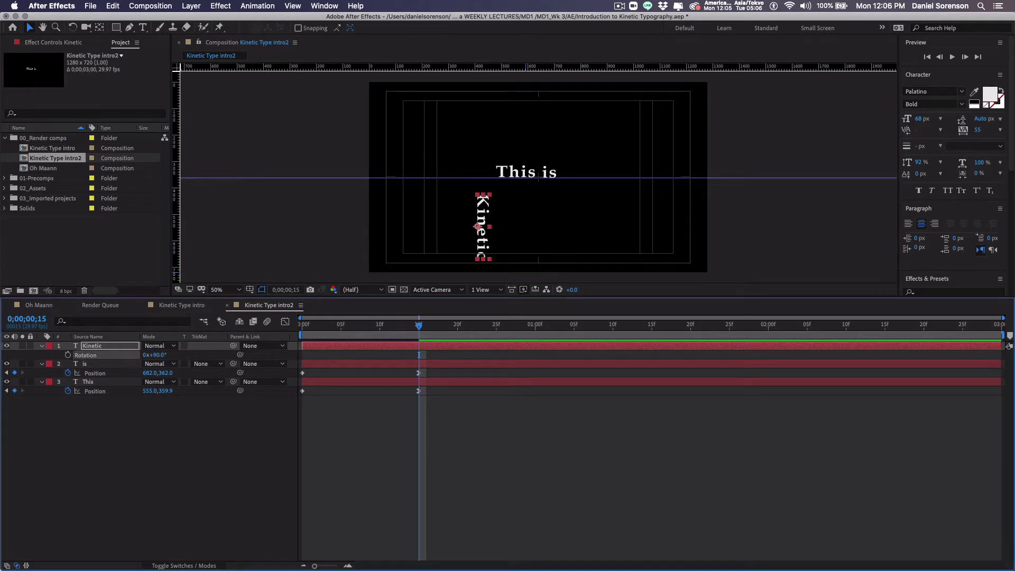
{"action": "left_click", "coordinate": [30, 29]}
{"action": "left_click_drag", "start_coordinate": [483, 223], "coordinate": [546, 211]}
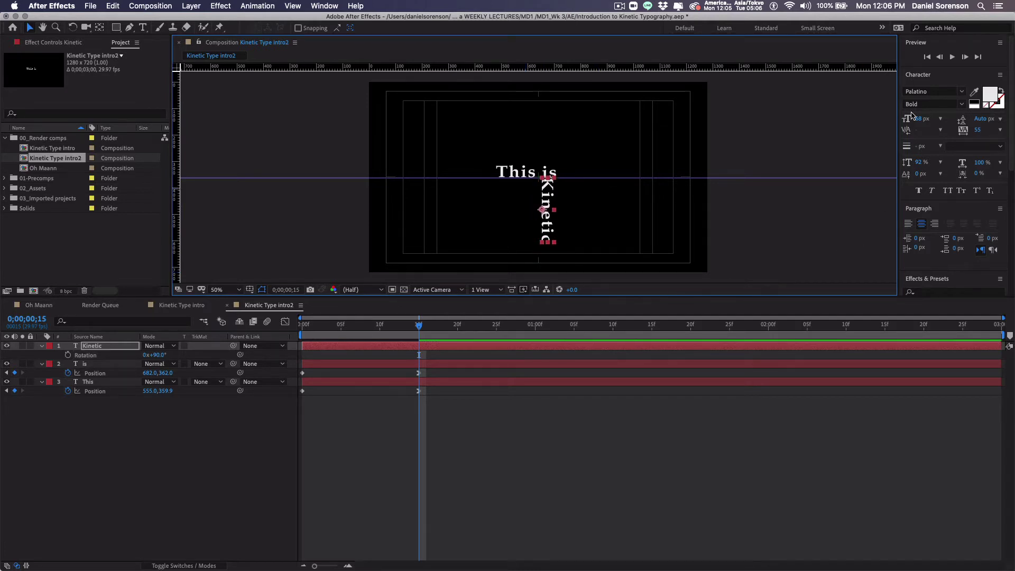
Enlarge "Kinetic" to 99 px and shift it sideways so it hangs below the gap between "This" and "is"
{"action": "left_click_drag", "start_coordinate": [917, 122], "coordinate": [939, 122]}
{"action": "left_click_drag", "start_coordinate": [549, 196], "coordinate": [542, 207]}
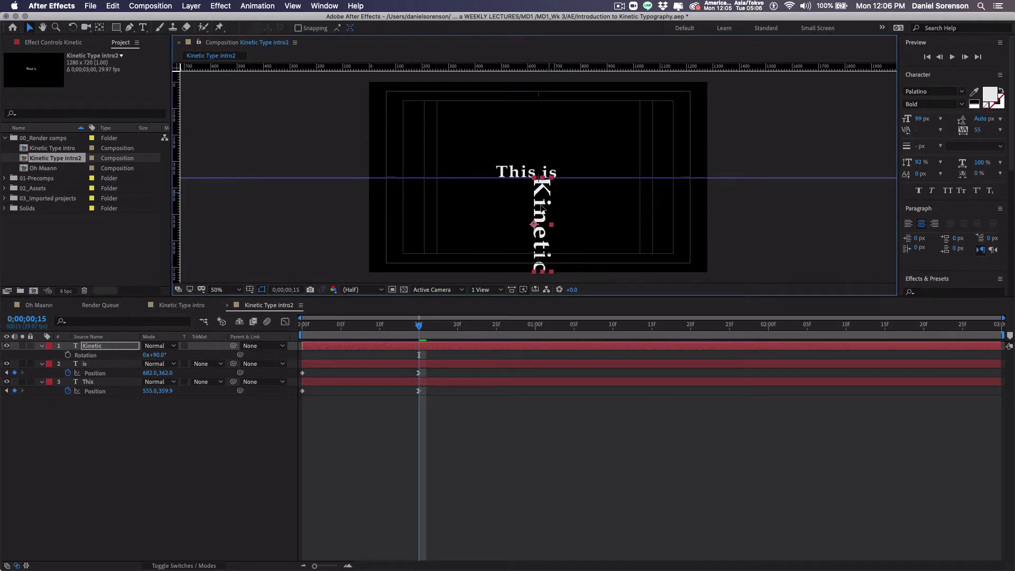
{"action": "left_click", "coordinate": [559, 351]}
{"action": "left_click_drag", "start_coordinate": [542, 216], "coordinate": [535, 217]}
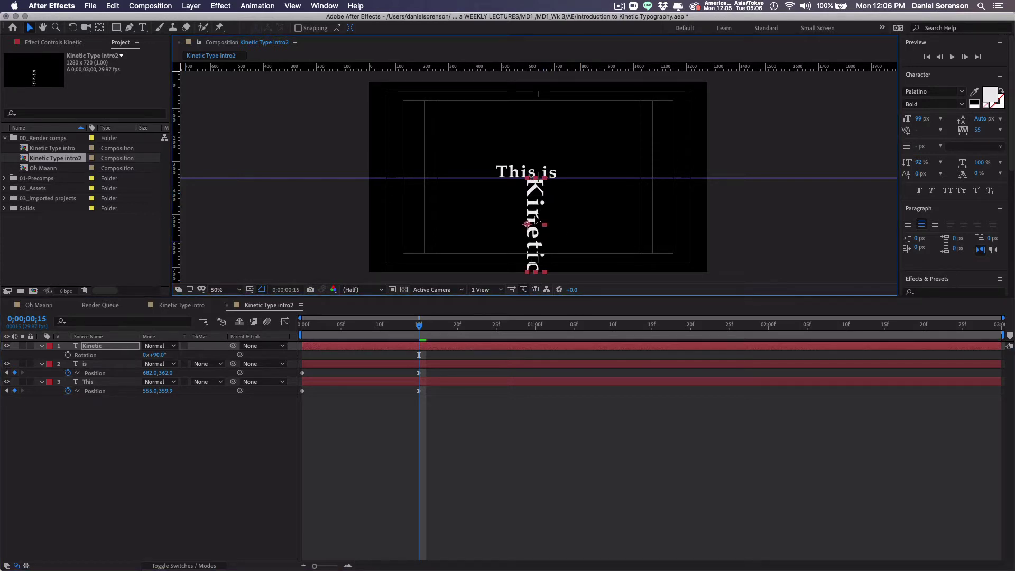
{"action": "left_click", "coordinate": [483, 435]}
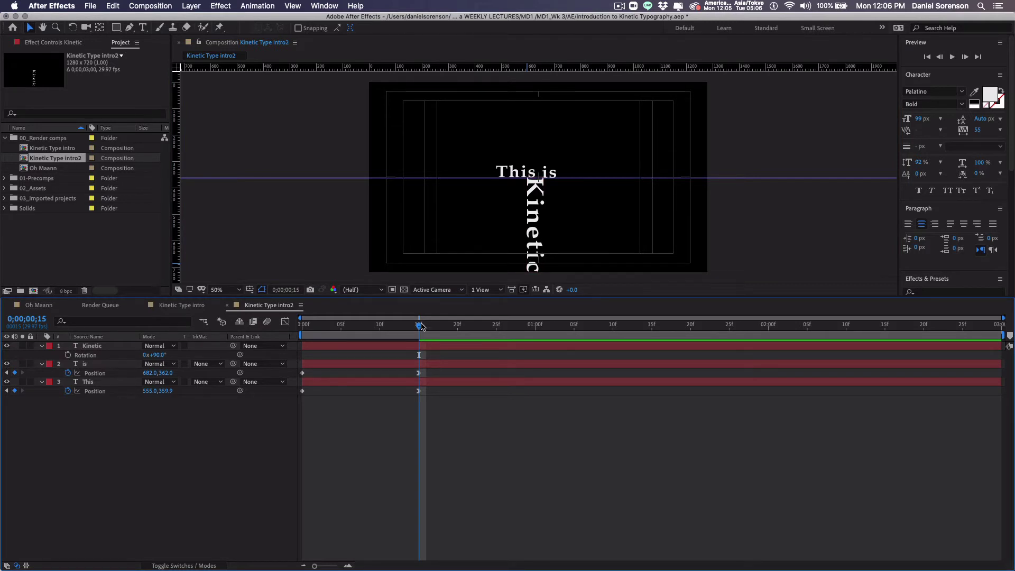
Set a Position keyframe on the "Kinetic" layer at 0;00;00;20
{"action": "left_click_drag", "start_coordinate": [420, 331], "coordinate": [457, 349]}
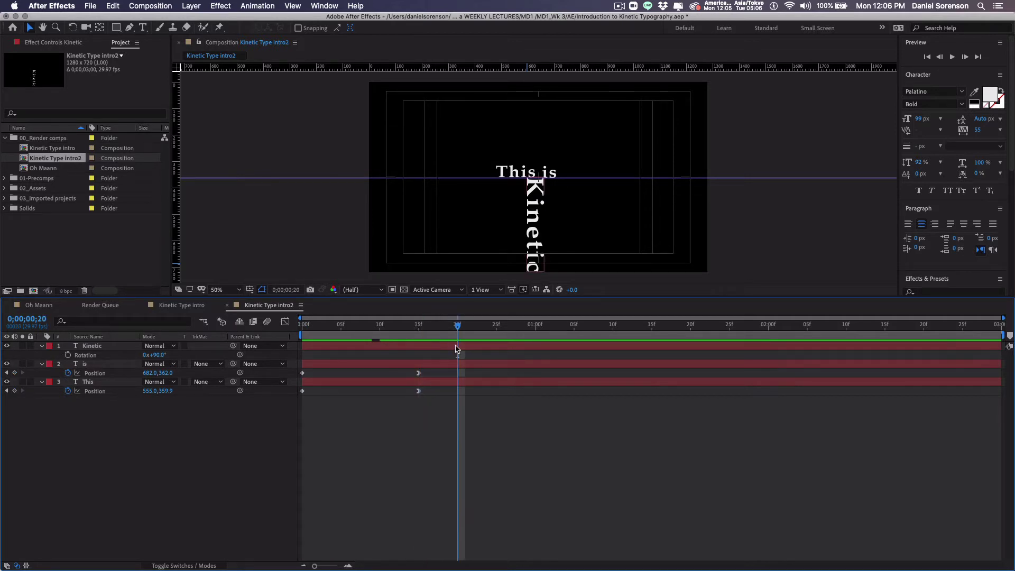
{"action": "left_click", "coordinate": [455, 350]}
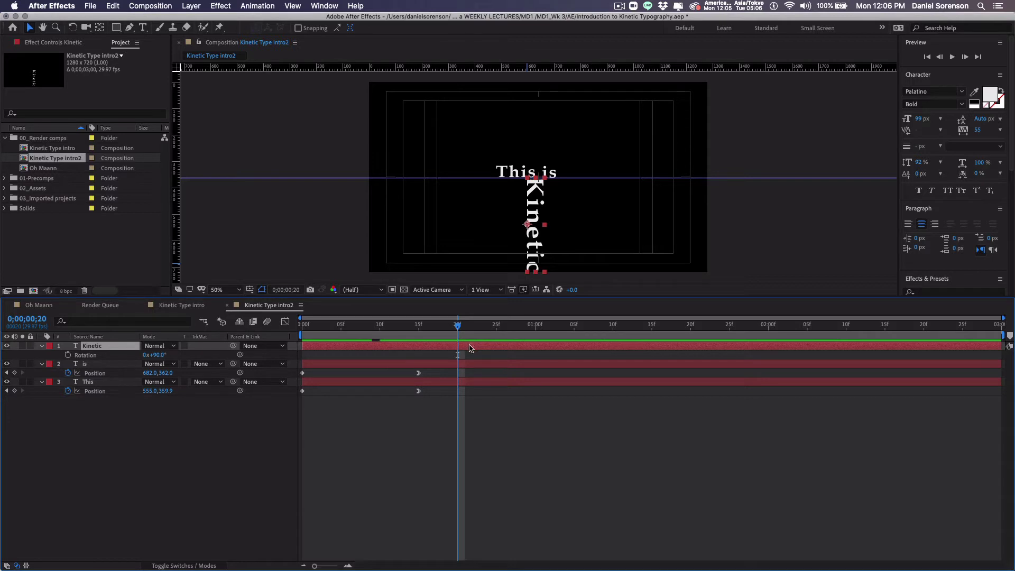
{"action": "key", "text": "p"}
{"action": "left_click", "coordinate": [68, 355]}
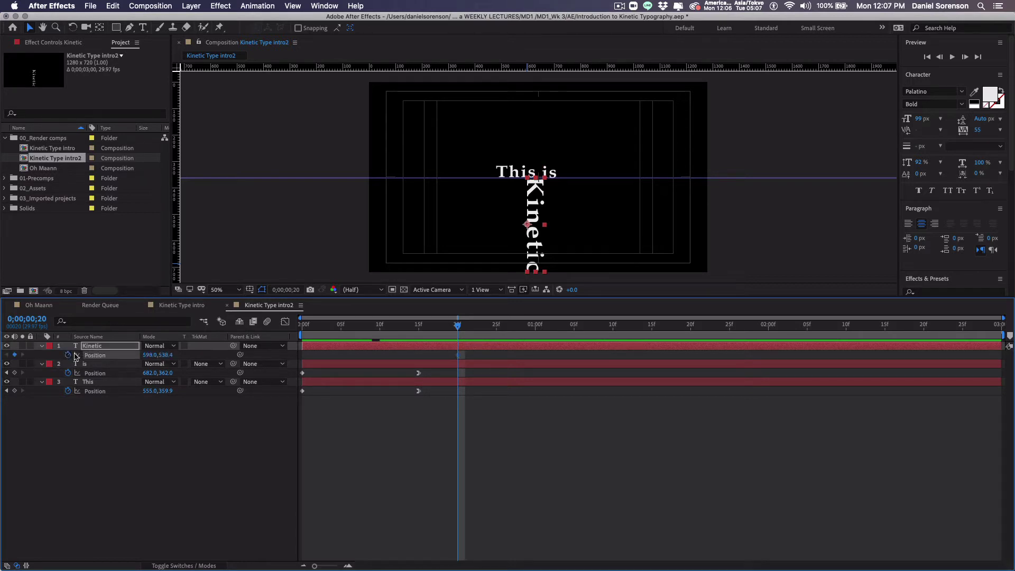
At 0;00;00;15, set the Position Y of "Kinetic" to 909.4, below the frame, and trim its layer to start there
{"action": "left_click", "coordinate": [420, 331]}
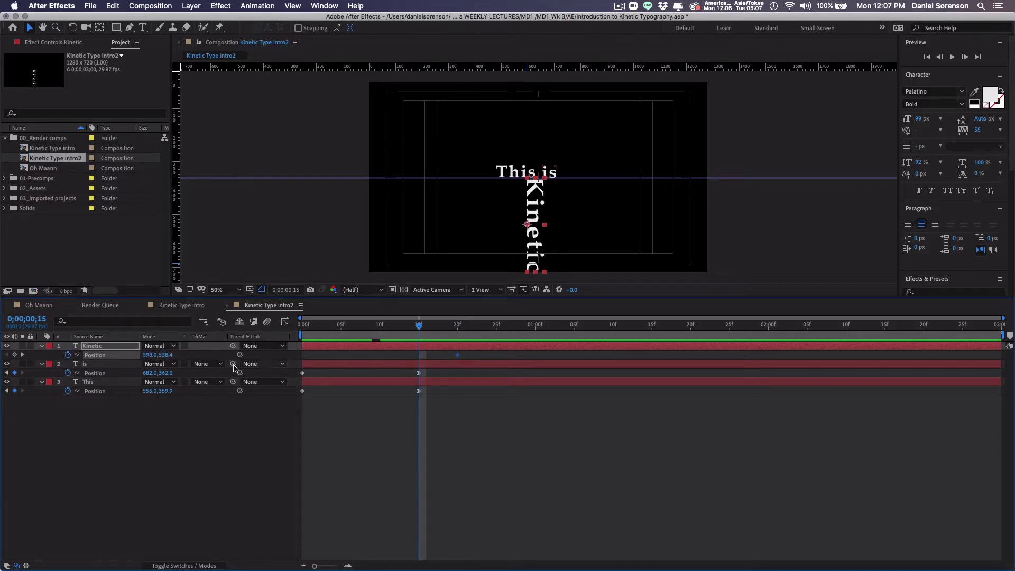
{"action": "left_click_drag", "start_coordinate": [169, 358], "coordinate": [266, 437]}
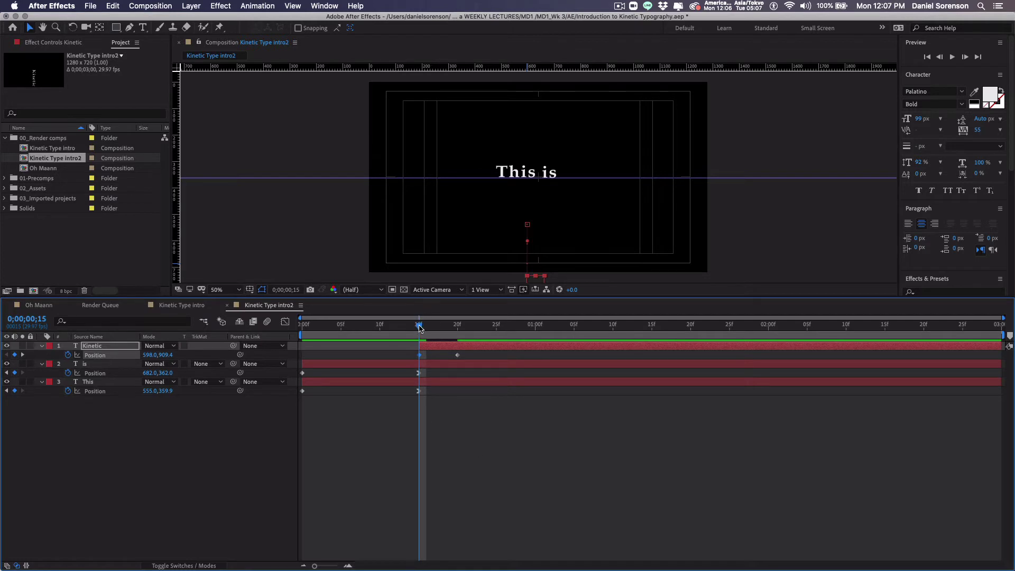
Apply Easy Ease In to the "Kinetic" Position keyframe at 0;00;00;20 and preview the word's entrance
{"action": "left_click_drag", "start_coordinate": [420, 326], "coordinate": [460, 357]}
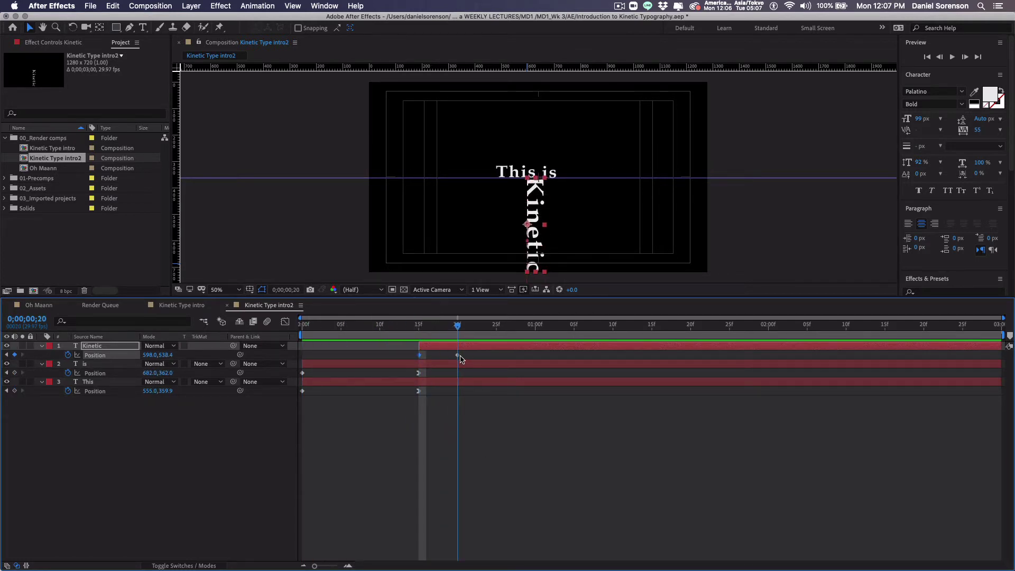
{"action": "right_click", "coordinate": [458, 357]}
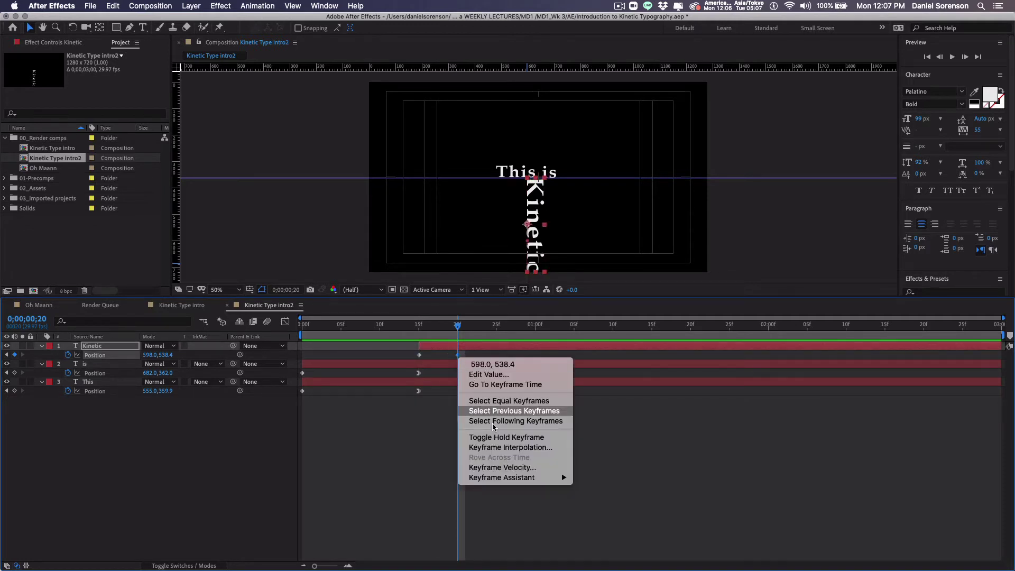
{"action": "mouse_move", "coordinate": [516, 478]}
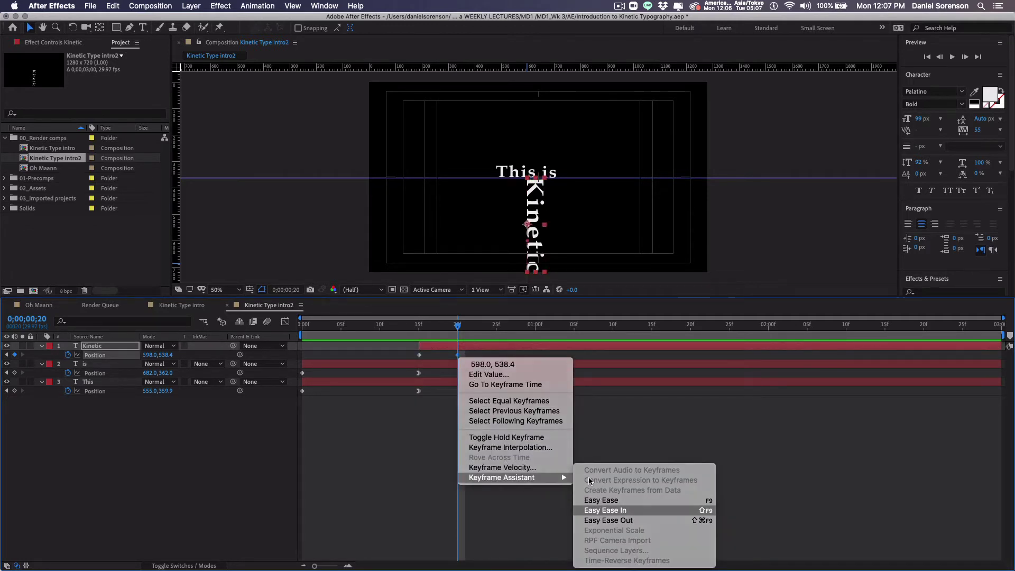
{"action": "left_click", "coordinate": [598, 510]}
{"action": "left_click", "coordinate": [595, 476]}
{"action": "left_click_drag", "start_coordinate": [306, 328], "coordinate": [418, 359]}
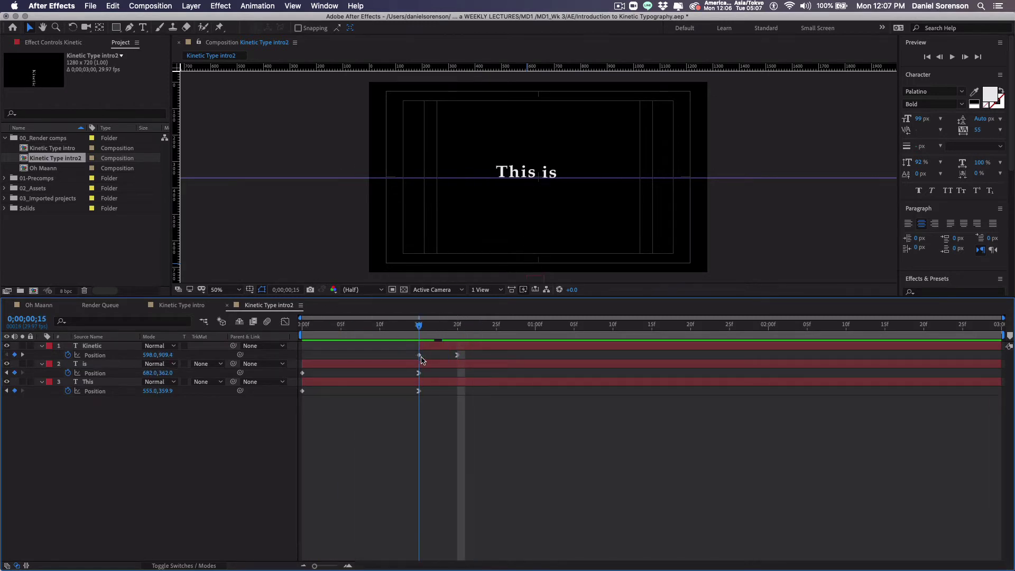
{"action": "key", "text": "space"}
{"action": "key", "text": "space"}
Delay the "Kinetic" layer to start at 0;00;00;20, end the work area at 0;00;01;13, and preview it
{"action": "left_click_drag", "start_coordinate": [435, 350], "coordinate": [474, 351]}
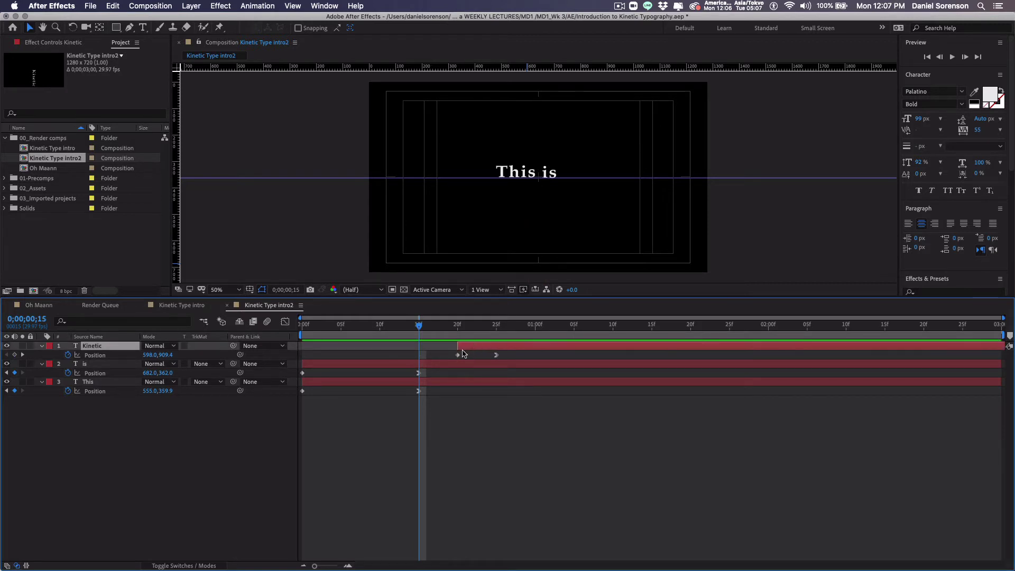
{"action": "left_click", "coordinate": [636, 325]}
{"action": "key", "text": "n"}
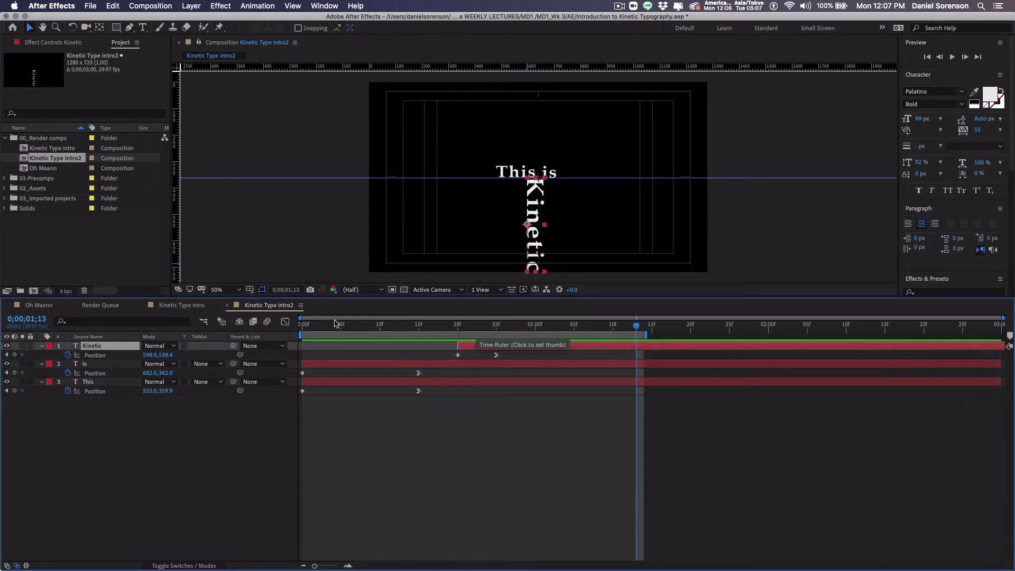
{"action": "key", "text": "space"}
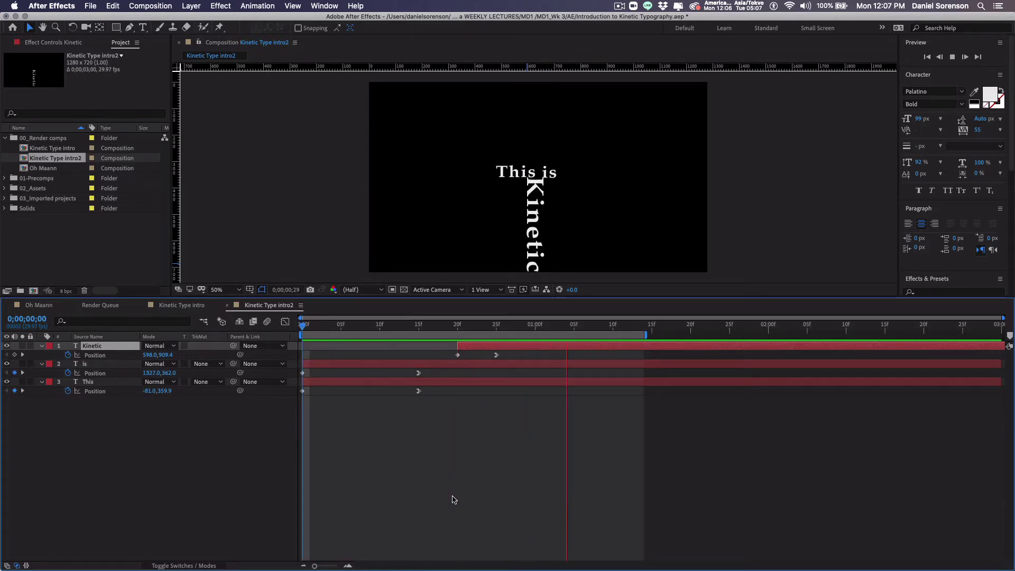
Go to the final "Kinetic" keyframe at 0;00;00;25 and add a null object layer to the composition
{"action": "left_click", "coordinate": [496, 325]}
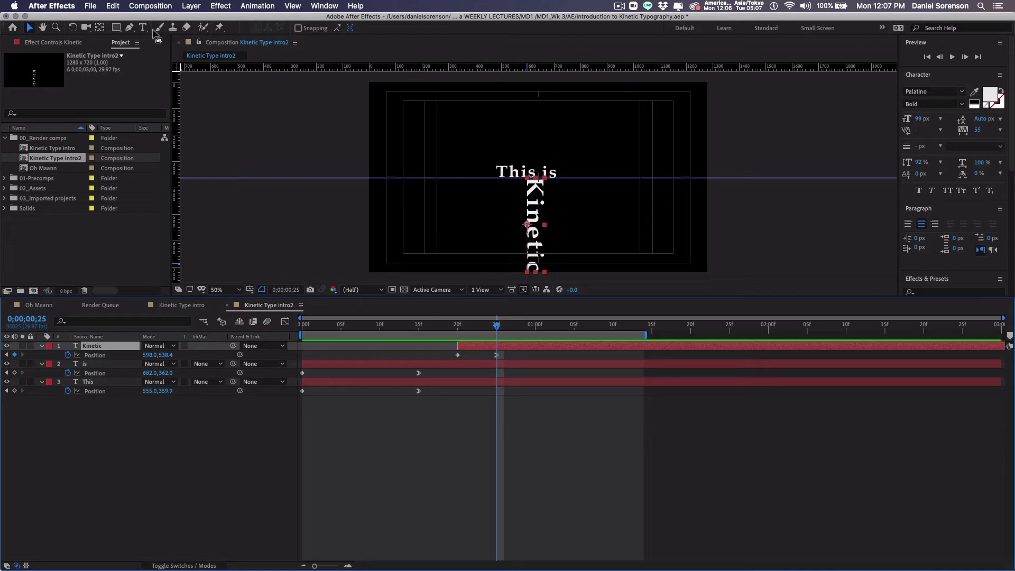
{"action": "left_click", "coordinate": [191, 5]}
{"action": "mouse_move", "coordinate": [198, 20]}
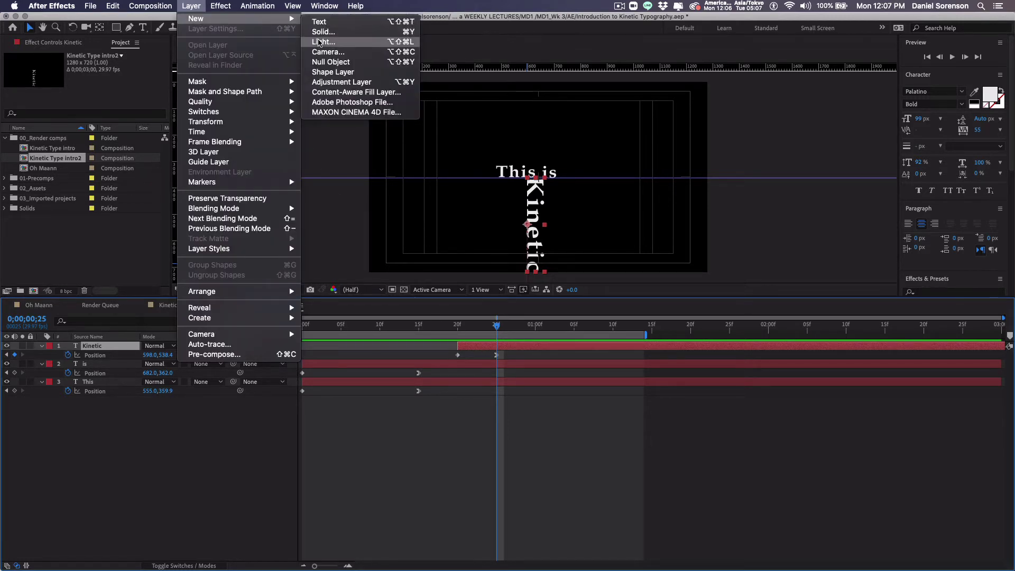
{"action": "left_click", "coordinate": [326, 62]}
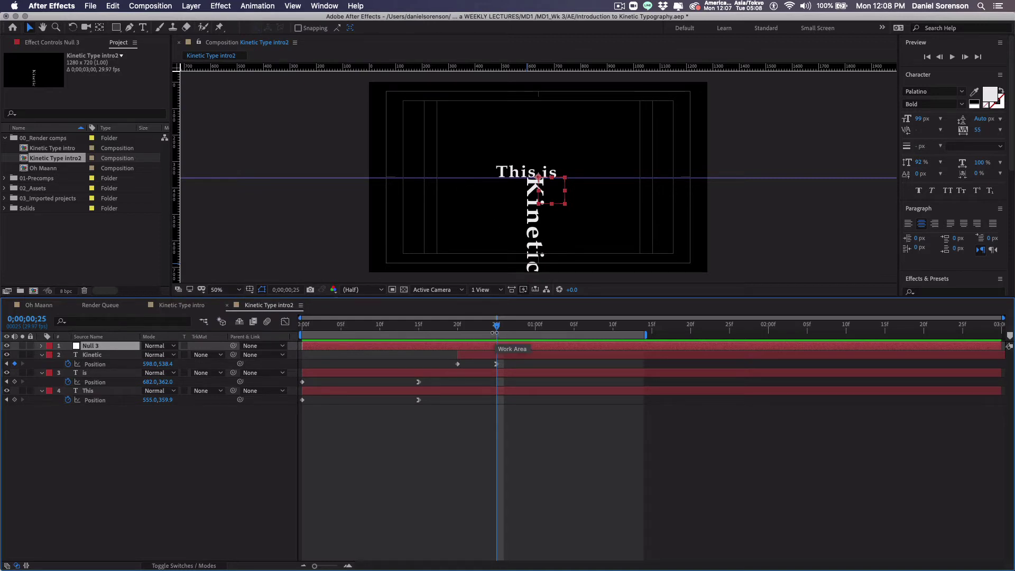
Trim the null layer to start at 0;00;00;25 and parent the "Kinetic", "is" and "This" layers to it
{"action": "key", "text": "alt+bracketleft"}
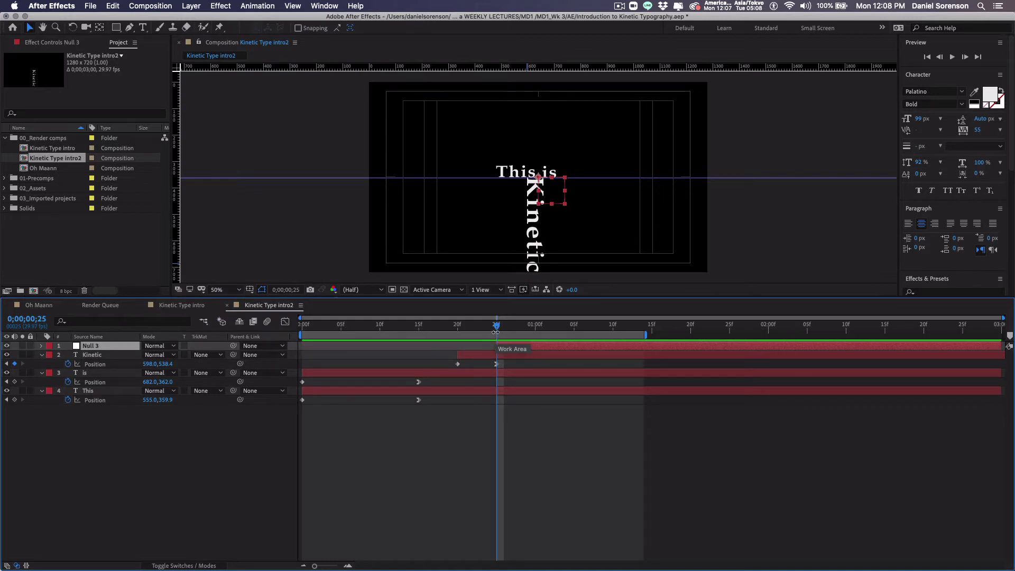
{"action": "left_click", "coordinate": [104, 357]}
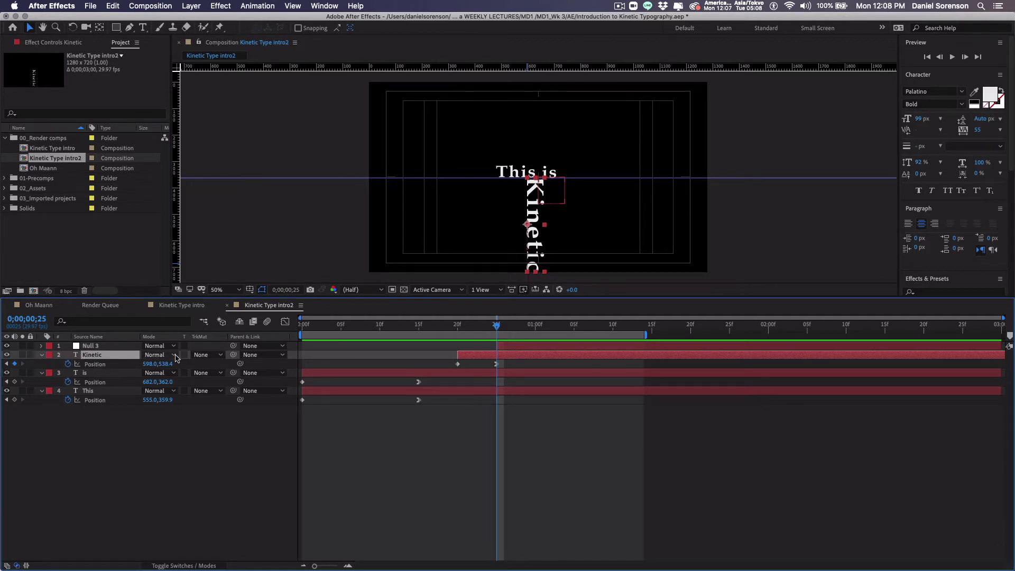
{"action": "left_click_drag", "start_coordinate": [233, 356], "coordinate": [95, 347]}
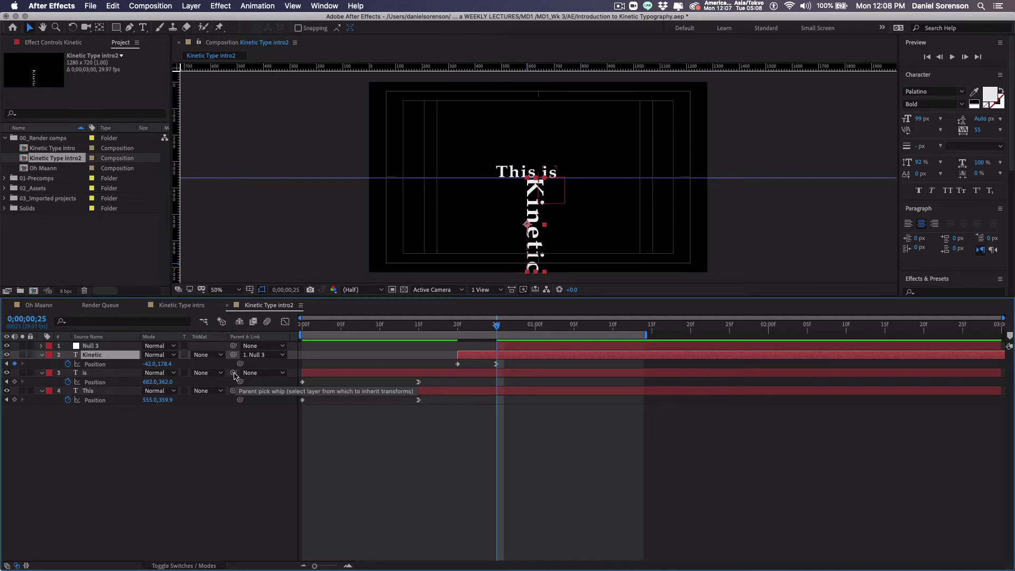
{"action": "left_click_drag", "start_coordinate": [235, 374], "coordinate": [88, 348]}
{"action": "left_click_drag", "start_coordinate": [233, 392], "coordinate": [97, 350]}
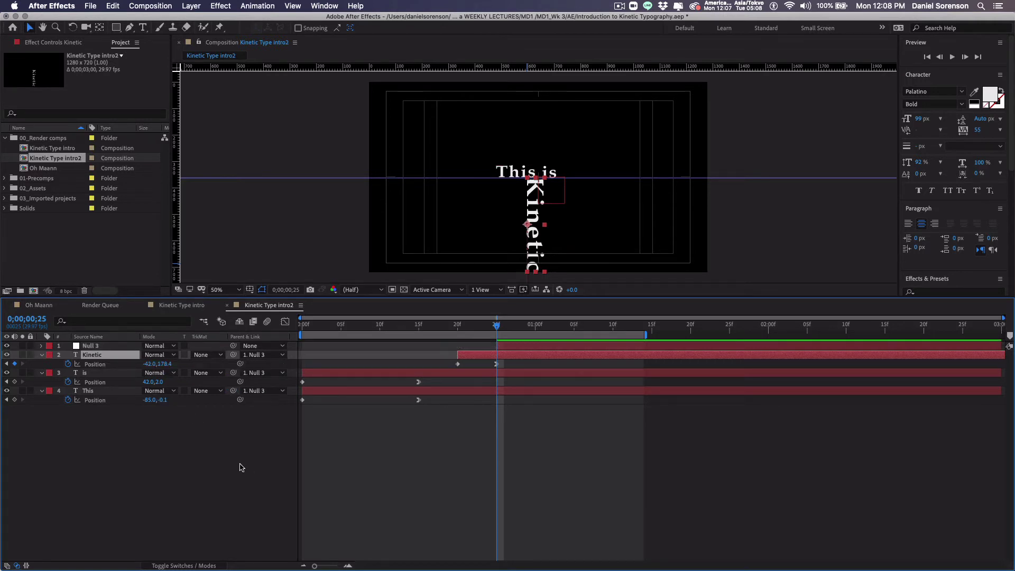
{"action": "left_click", "coordinate": [283, 391]}
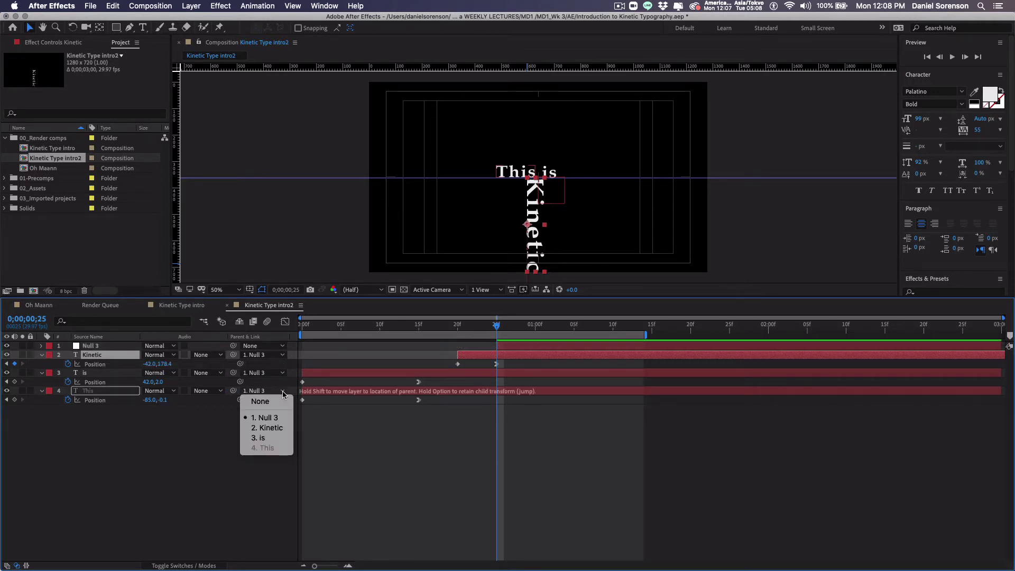
{"action": "left_click", "coordinate": [184, 450]}
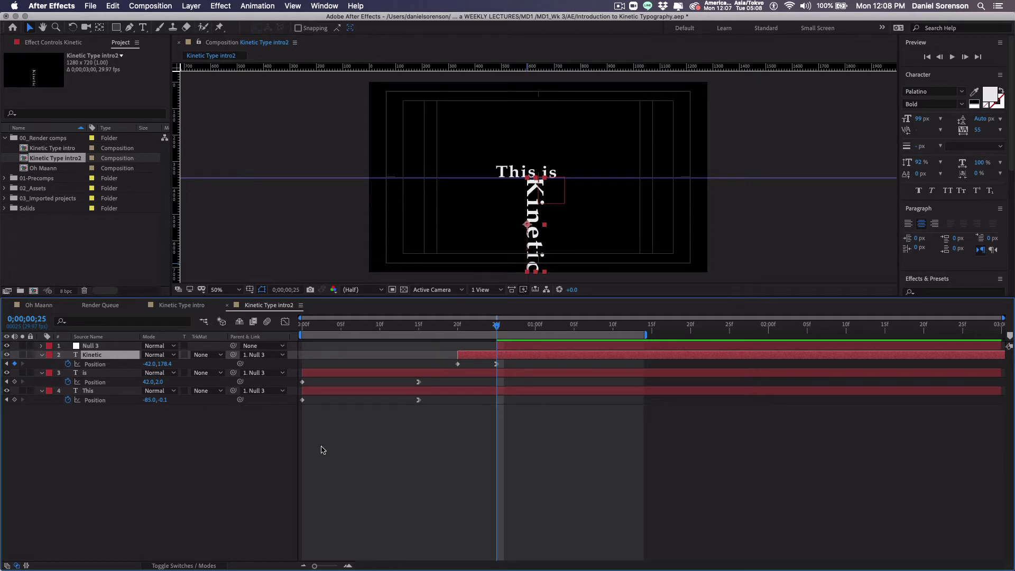
Keyframe the null's Rotation from 0° at 0;00;00;25 to -90° at 0;00;01;00
{"action": "left_click", "coordinate": [96, 347]}
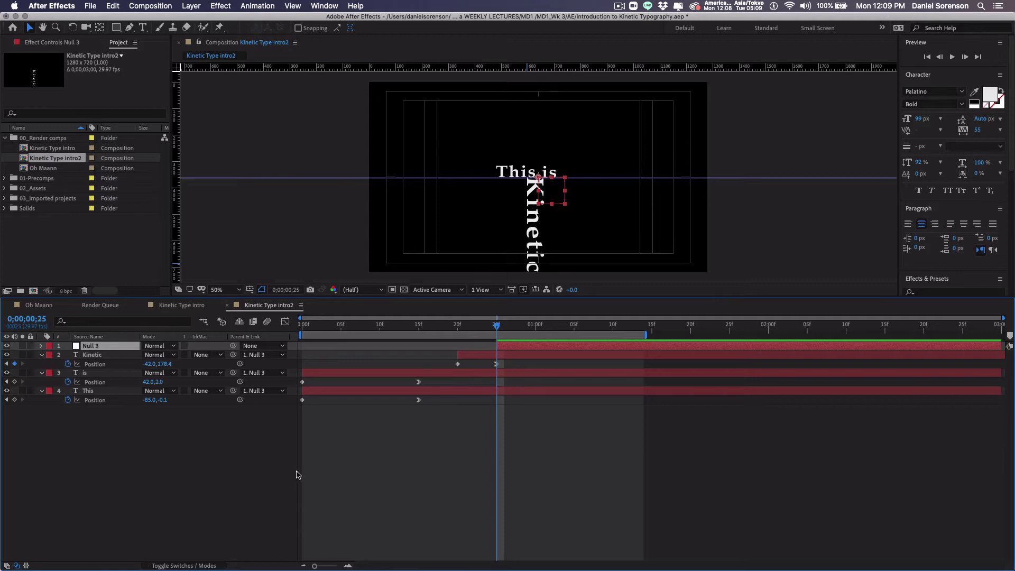
{"action": "key", "text": "r"}
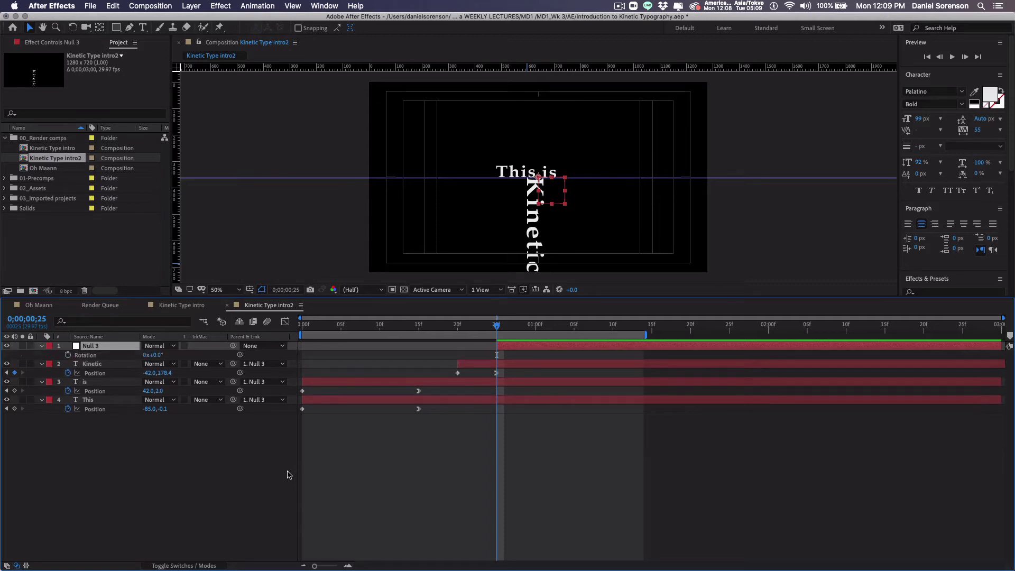
{"action": "left_click", "coordinate": [67, 355]}
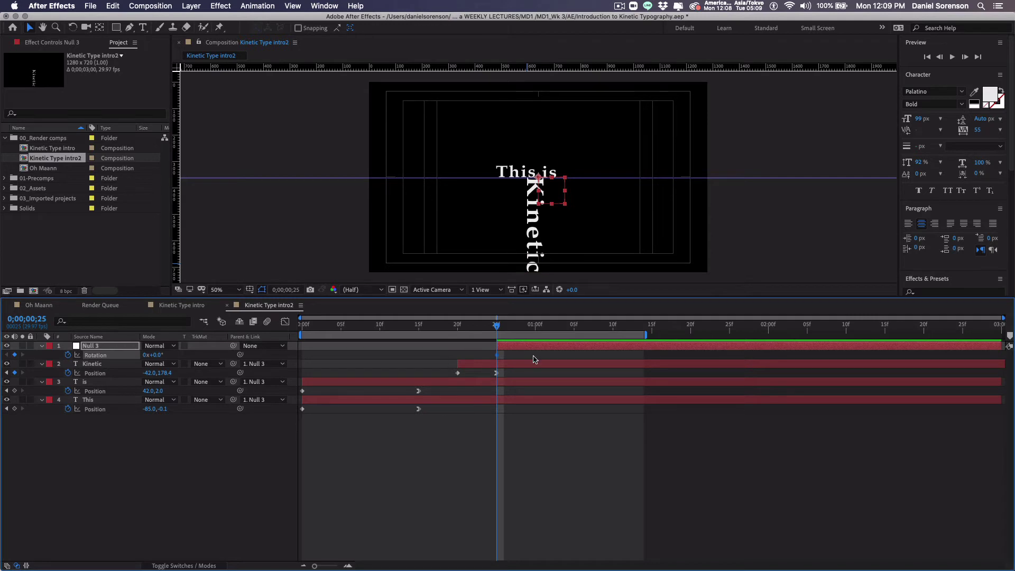
{"action": "left_click_drag", "start_coordinate": [497, 327], "coordinate": [535, 328]}
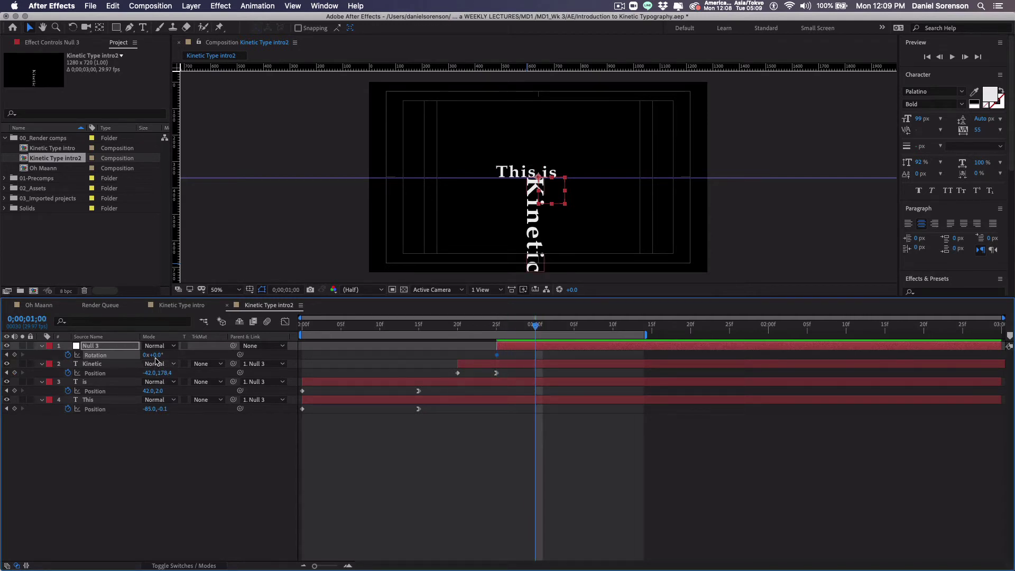
{"action": "left_click_drag", "start_coordinate": [157, 355], "coordinate": [114, 360]}
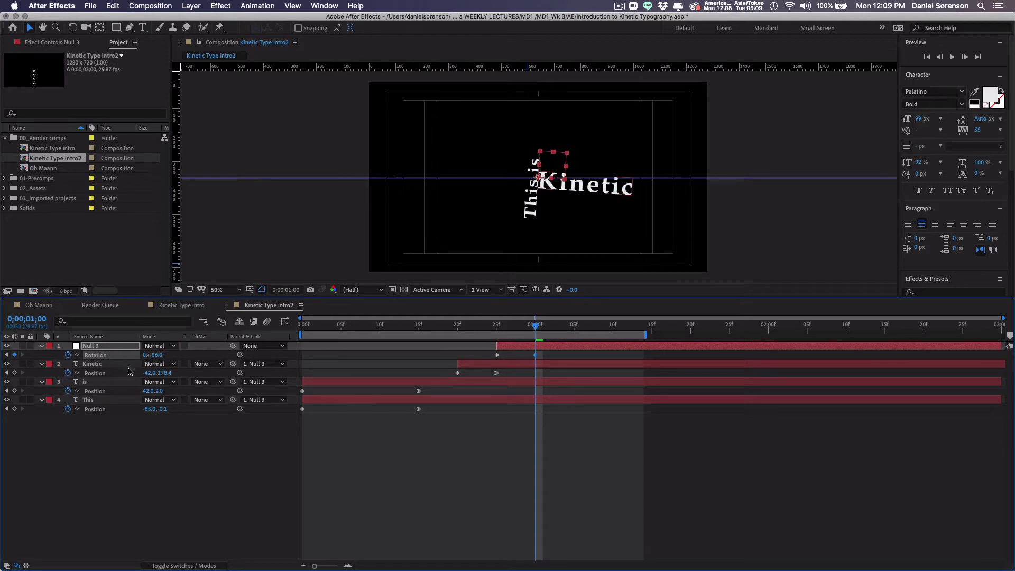
{"action": "left_click", "coordinate": [156, 356]}
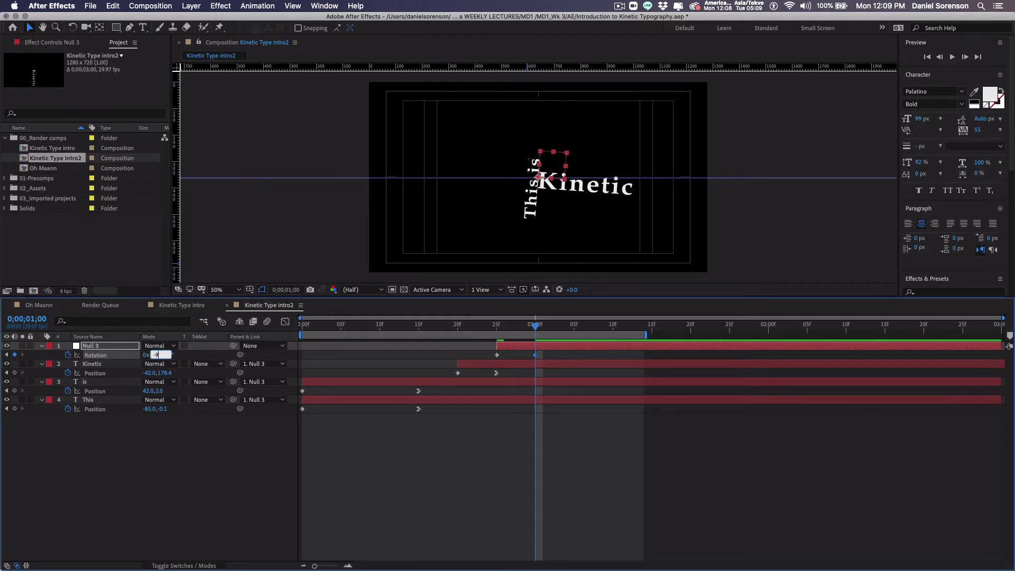
{"action": "type", "text": "-90"}
{"action": "key", "text": "Return"}
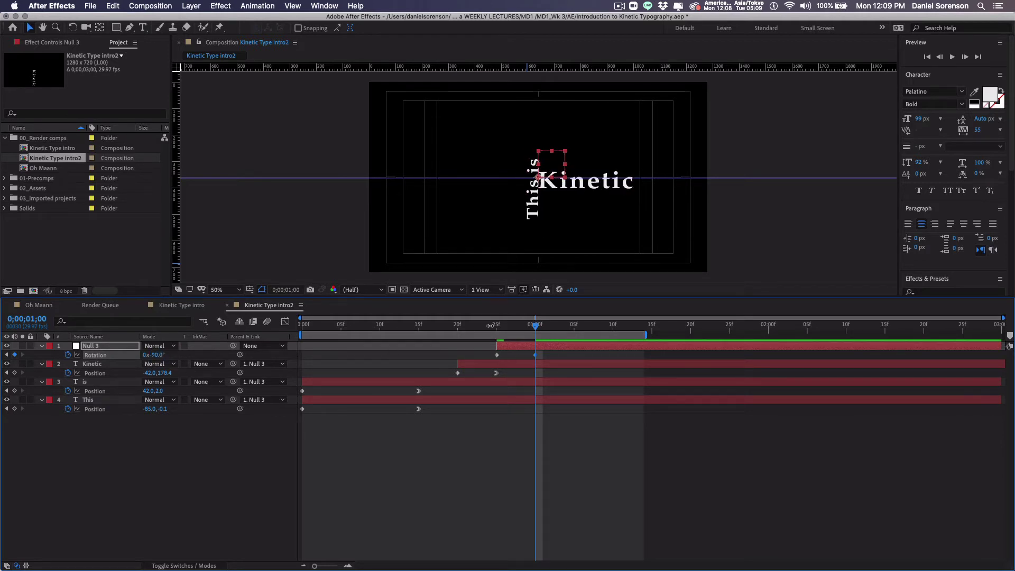
Keyframe the null's Position at 0;00;00;25 and set its X value to 494 at 0;00;01;00, shifting the words left
{"action": "left_click_drag", "start_coordinate": [386, 325], "coordinate": [505, 350]}
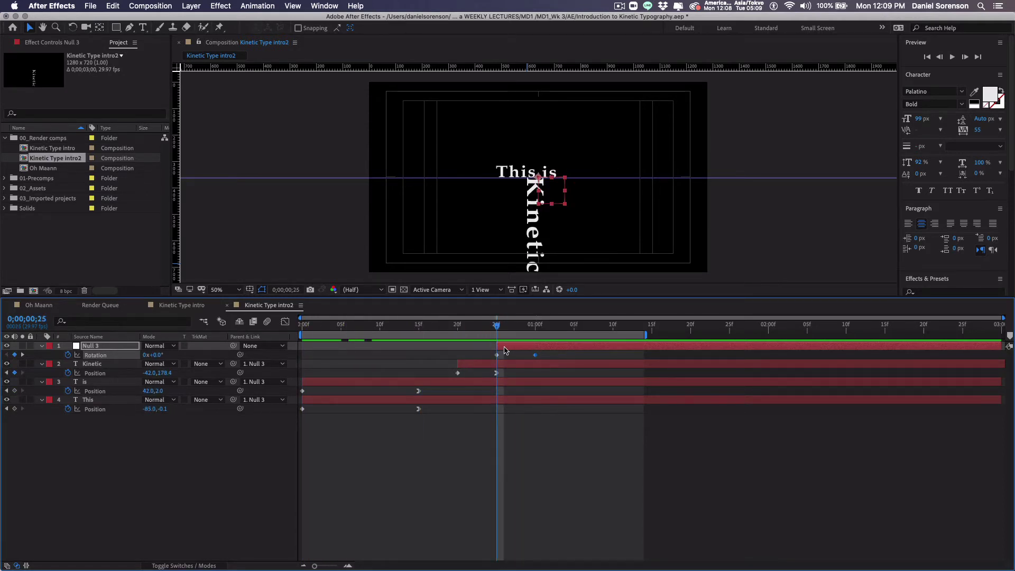
{"action": "left_click", "coordinate": [505, 350]}
{"action": "key", "text": "p"}
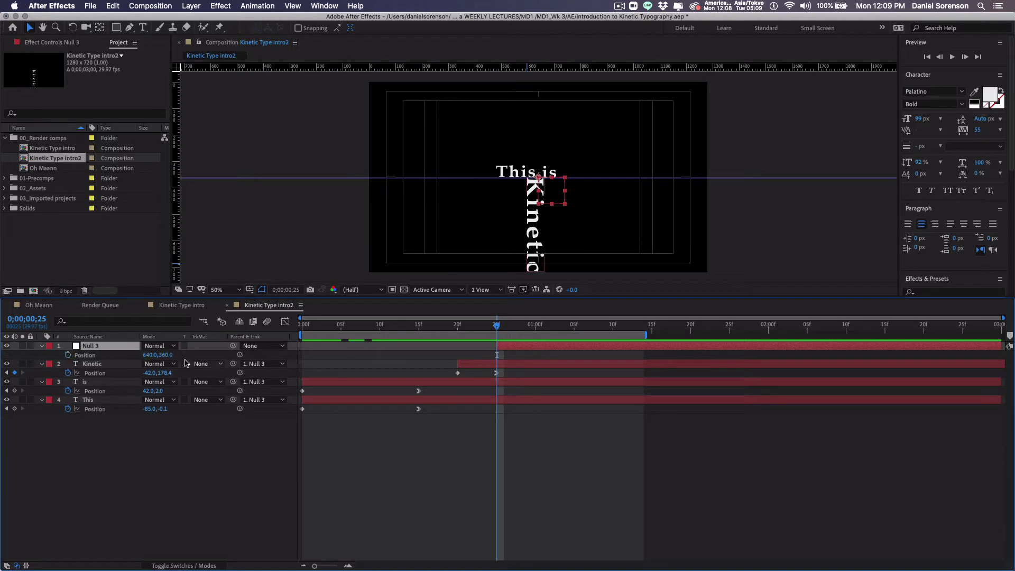
{"action": "left_click", "coordinate": [68, 355]}
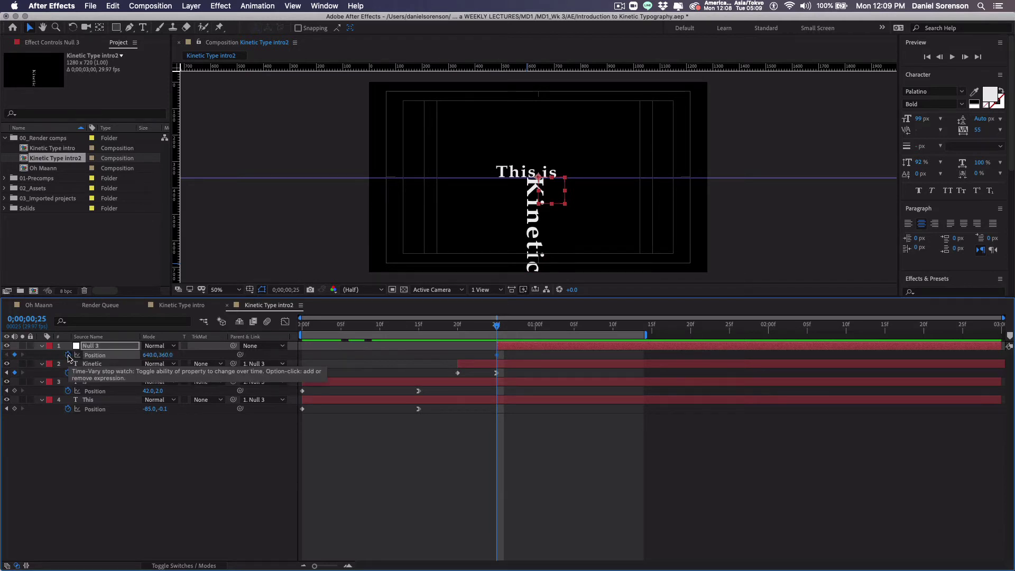
{"action": "key", "text": "shift+r"}
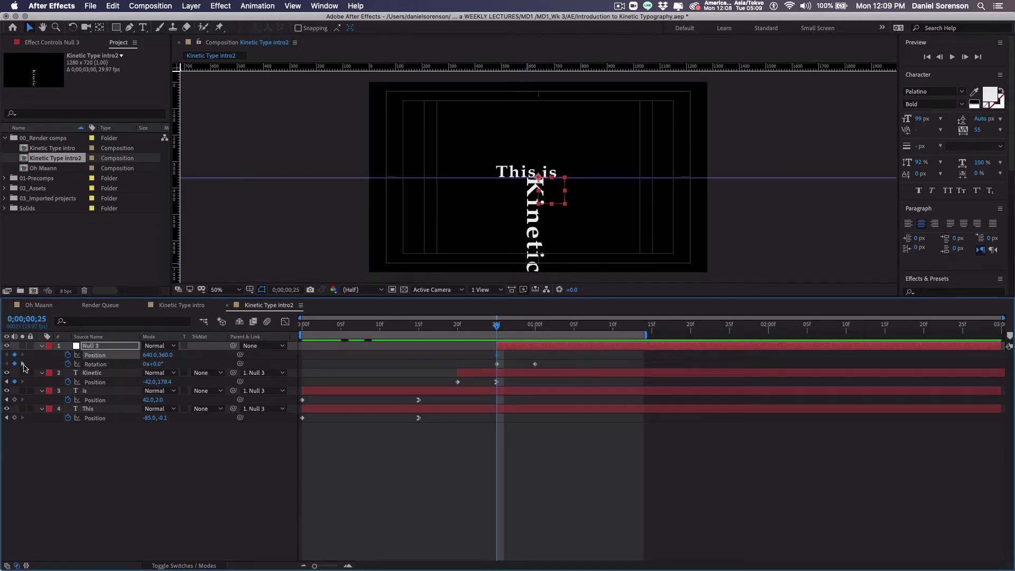
{"action": "left_click", "coordinate": [22, 364]}
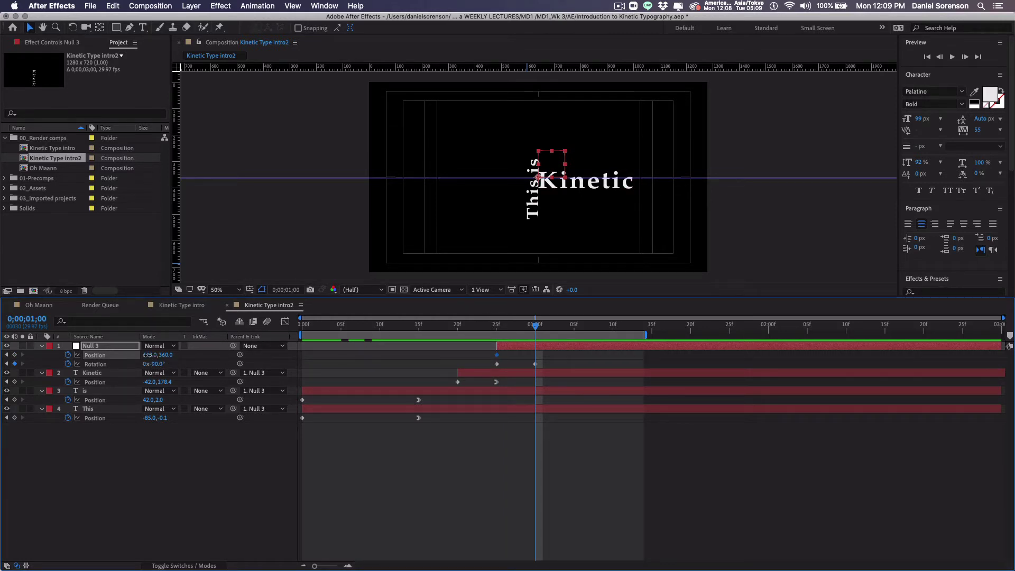
{"action": "left_click_drag", "start_coordinate": [149, 354], "coordinate": [86, 357]}
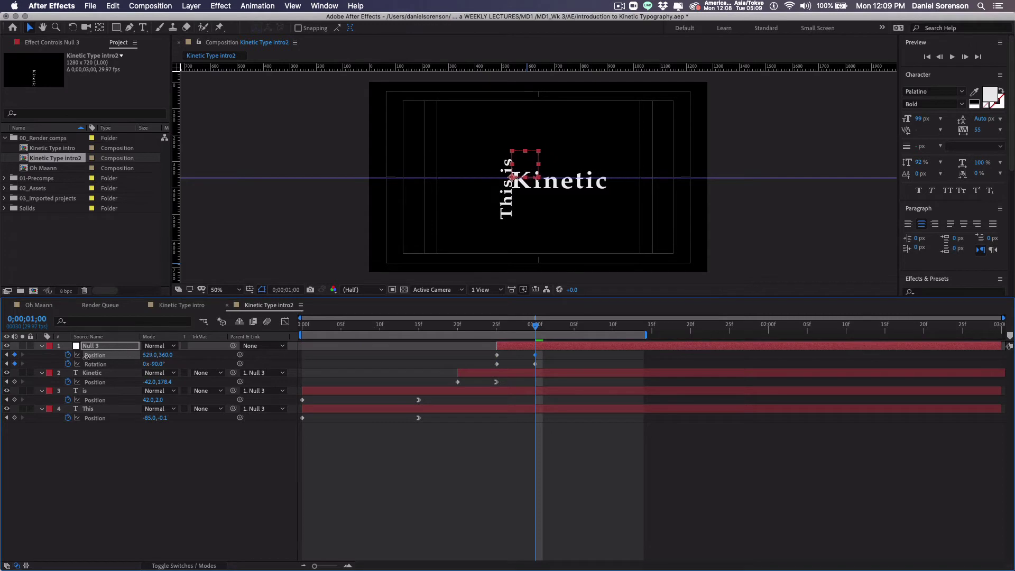
Apply Easy Ease In to the null's Position and Rotation keyframes at 0;00;01;00 and preview the animation from the start
{"action": "left_click", "coordinate": [457, 325]}
{"action": "key", "text": "space"}
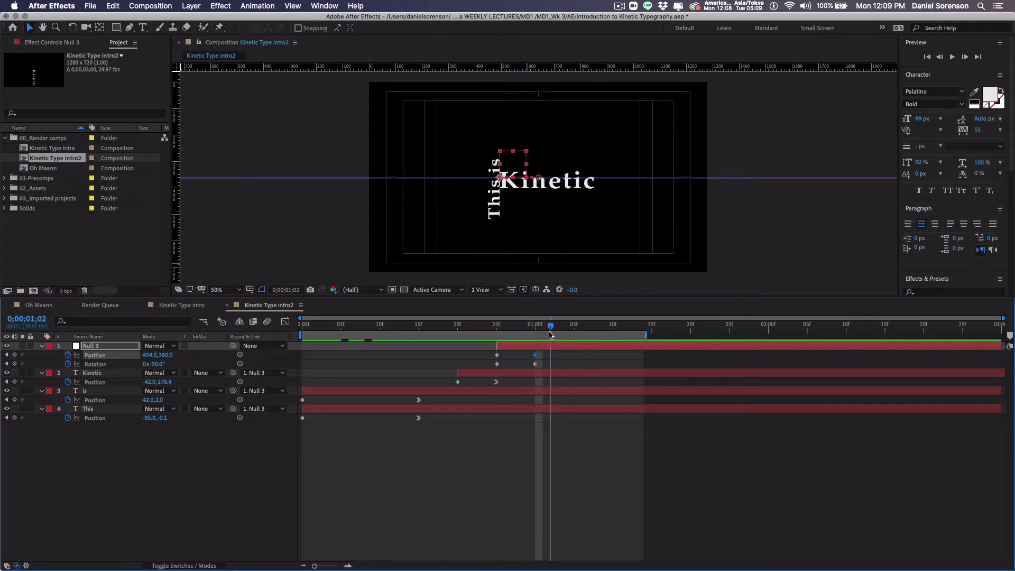
{"action": "key", "text": "space"}
{"action": "left_click_drag", "start_coordinate": [531, 339], "coordinate": [531, 368]}
{"action": "right_click", "coordinate": [535, 364]}
{"action": "mouse_move", "coordinate": [634, 489]}
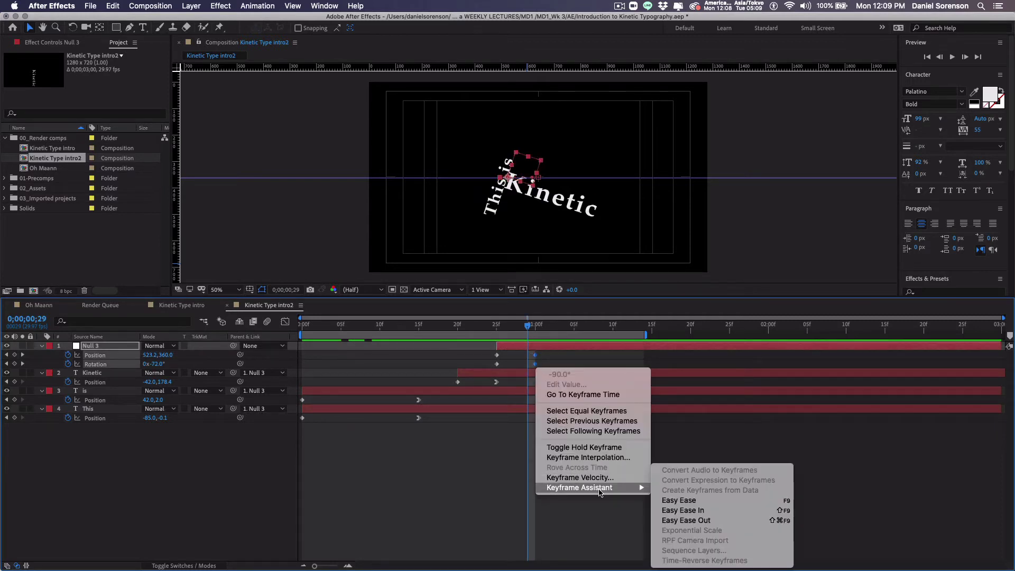
{"action": "left_click", "coordinate": [668, 511]}
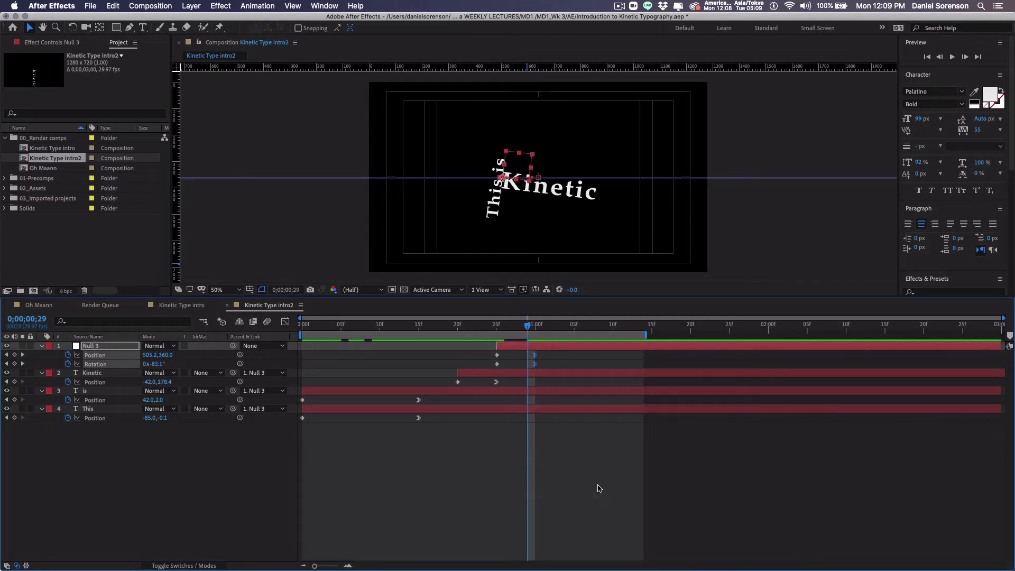
{"action": "left_click", "coordinate": [304, 327]}
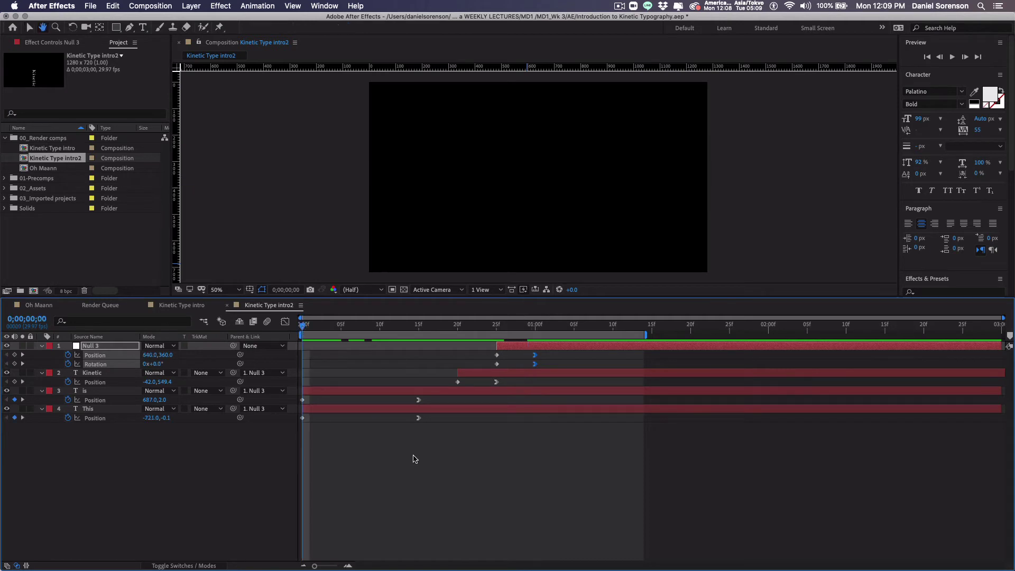
{"action": "key", "text": "space"}
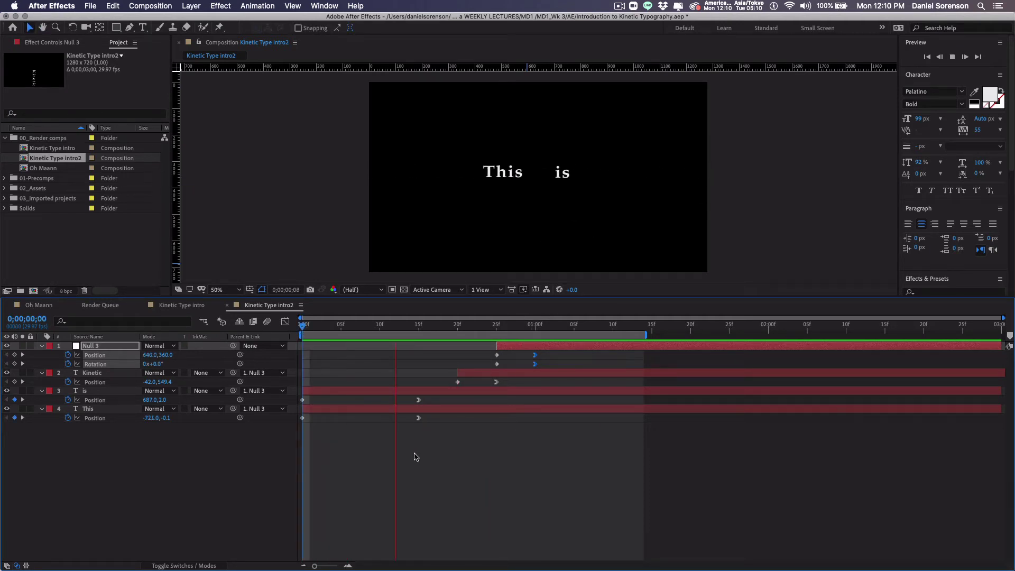
{"action": "key", "text": "space"}
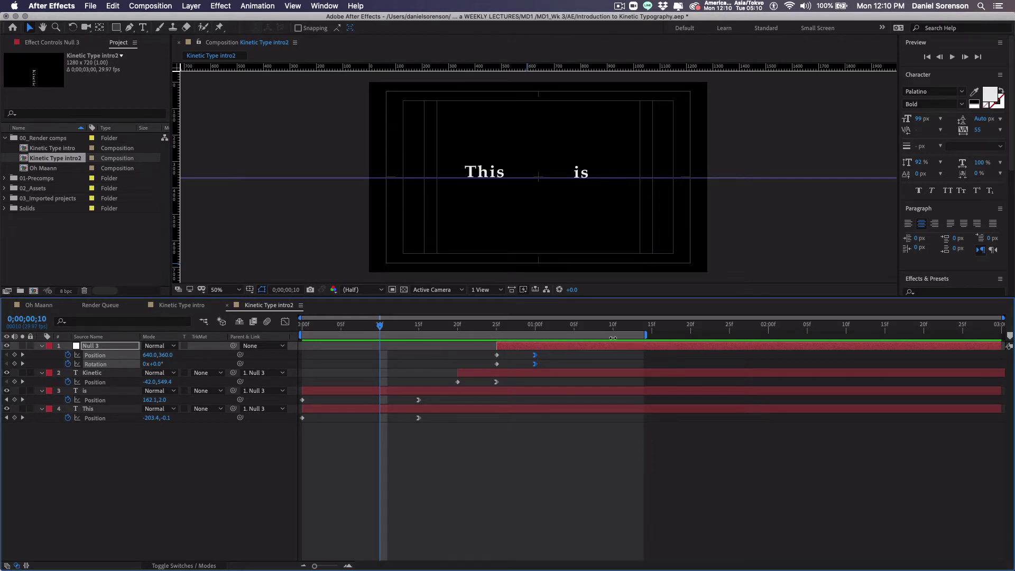
Extend the work area's end to about 0;00;02;10 and preview the composition from the first frame
{"action": "left_click_drag", "start_coordinate": [646, 334], "coordinate": [856, 335]}
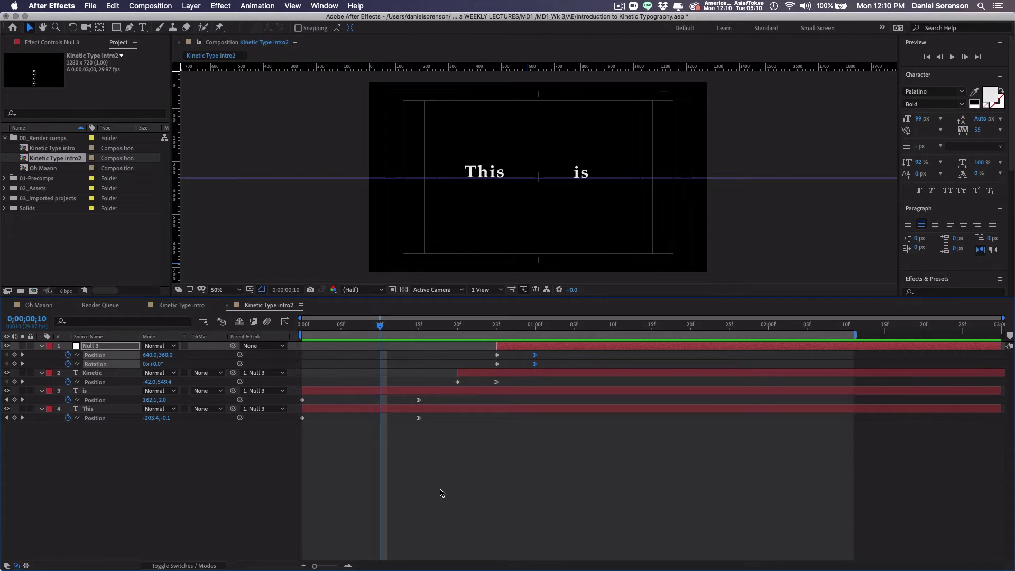
{"action": "left_click", "coordinate": [303, 327]}
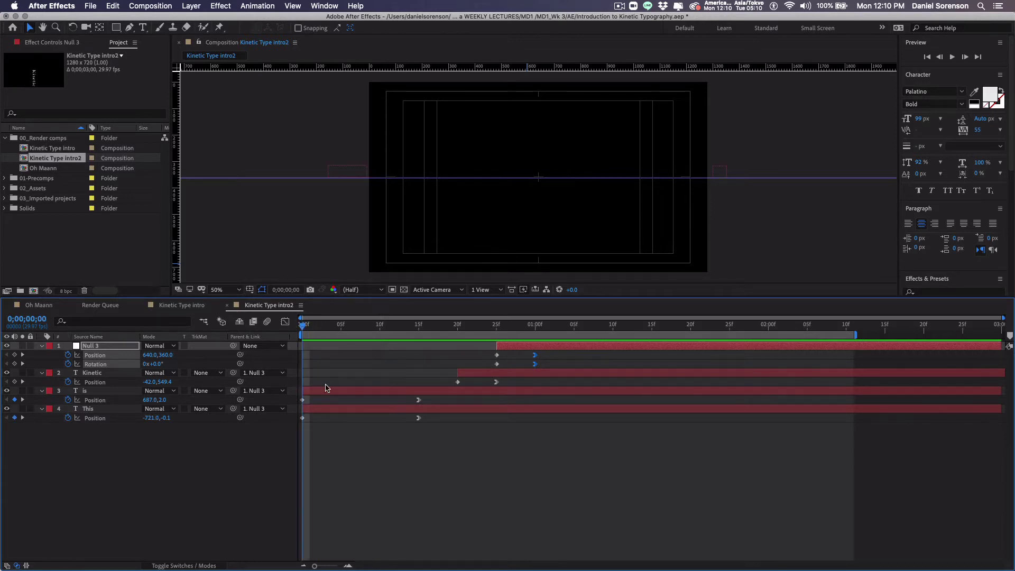
{"action": "key", "text": "space"}
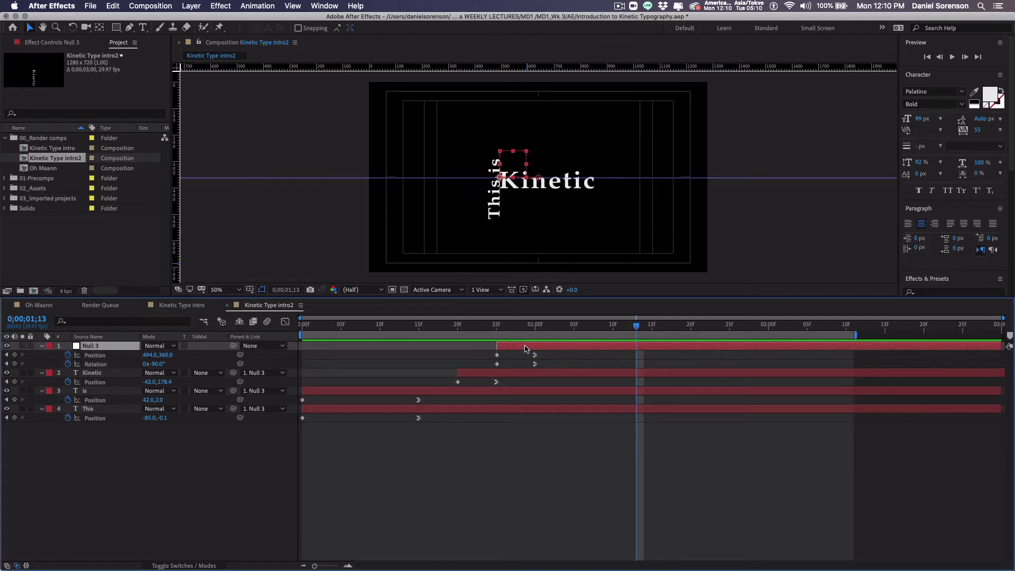
{"action": "left_click_drag", "start_coordinate": [521, 349], "coordinate": [623, 346]}
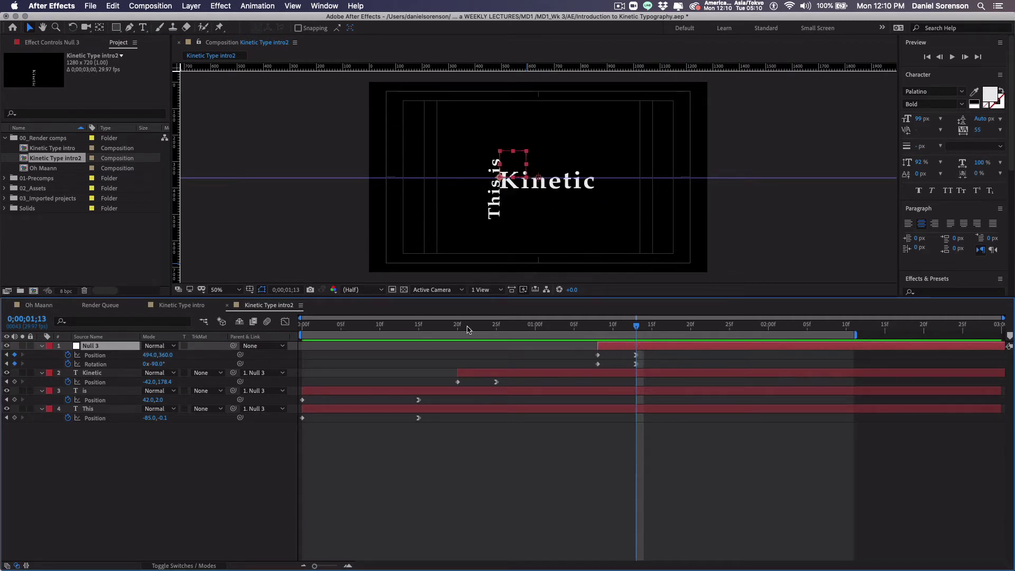
{"action": "left_click_drag", "start_coordinate": [435, 325], "coordinate": [497, 348]}
{"action": "left_click_drag", "start_coordinate": [615, 349], "coordinate": [515, 349]}
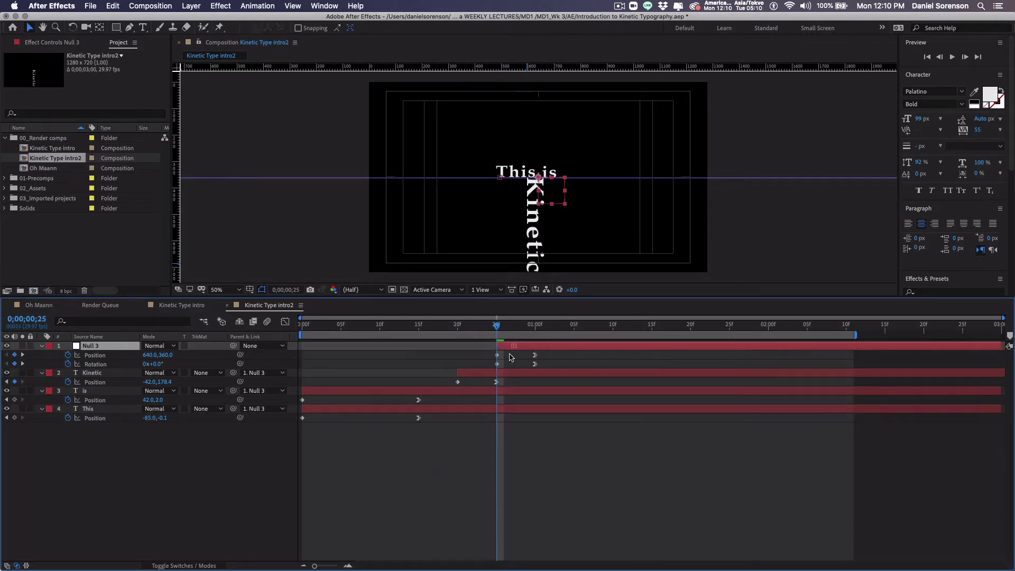
Preview the animation from the start and delay the null layer with its keyframes to begin at 0;00;01;00
{"action": "left_click_drag", "start_coordinate": [319, 323], "coordinate": [300, 326]}
{"action": "key", "text": "space"}
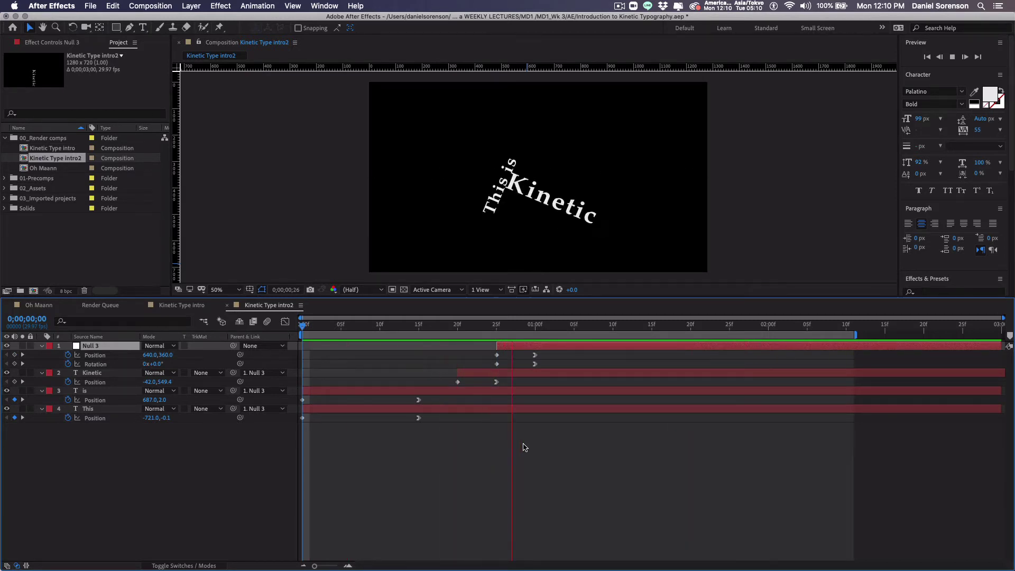
{"action": "key", "text": "space"}
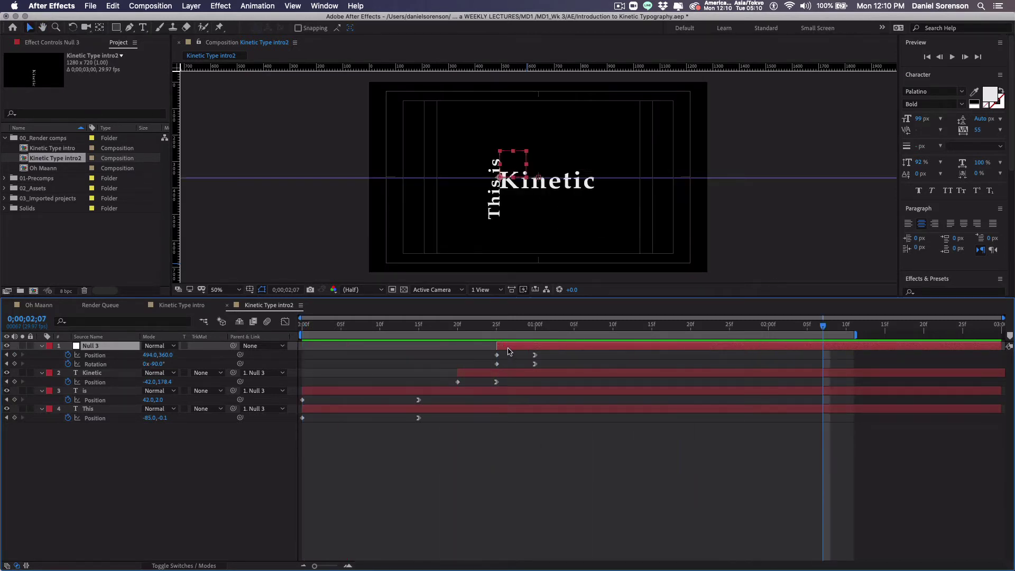
{"action": "left_click_drag", "start_coordinate": [509, 347], "coordinate": [554, 347]}
{"action": "key", "text": "Home"}
{"action": "key", "text": "space"}
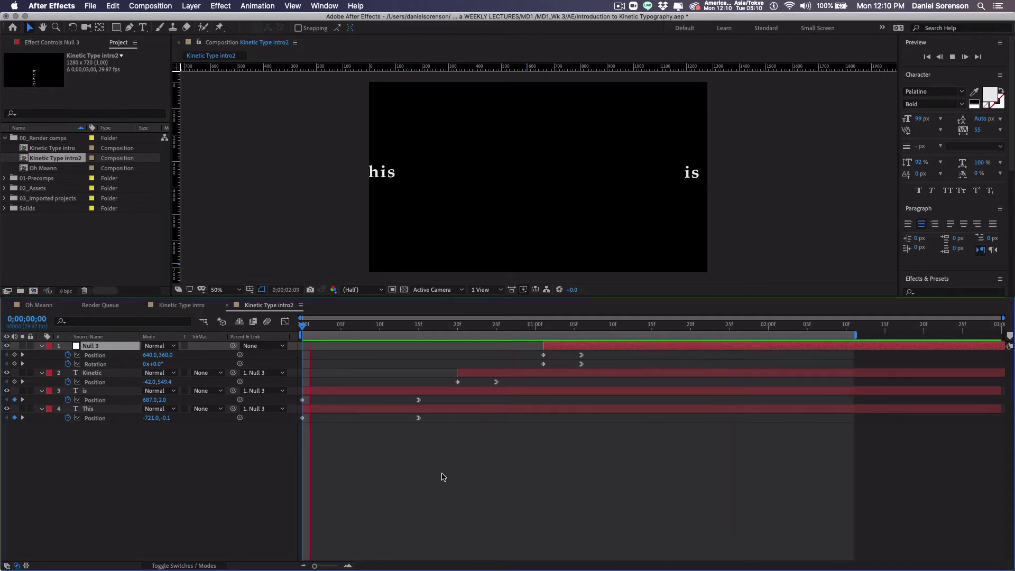
{"action": "key", "text": "space"}
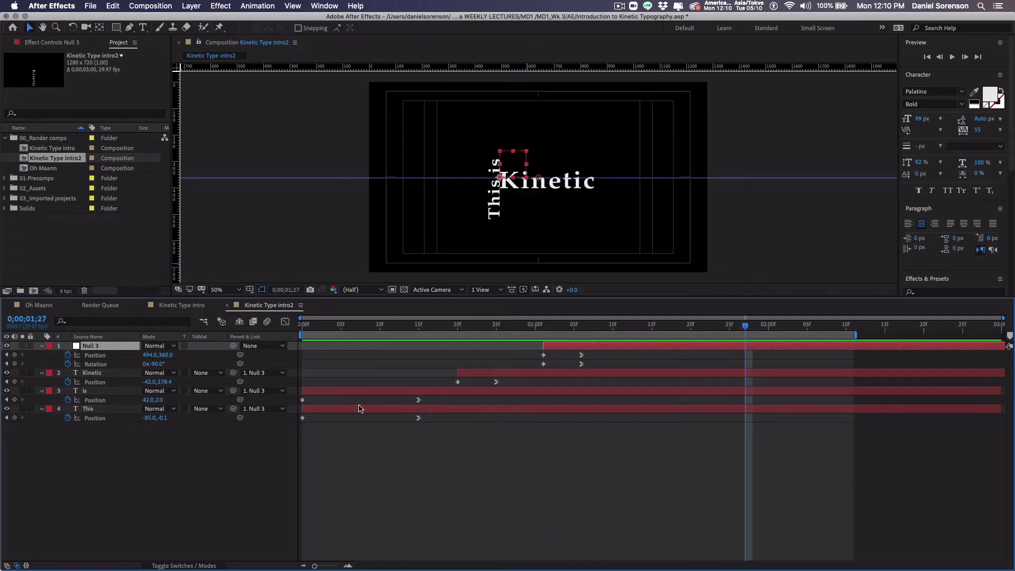
{"action": "left_click_drag", "start_coordinate": [304, 326], "coordinate": [546, 349]}
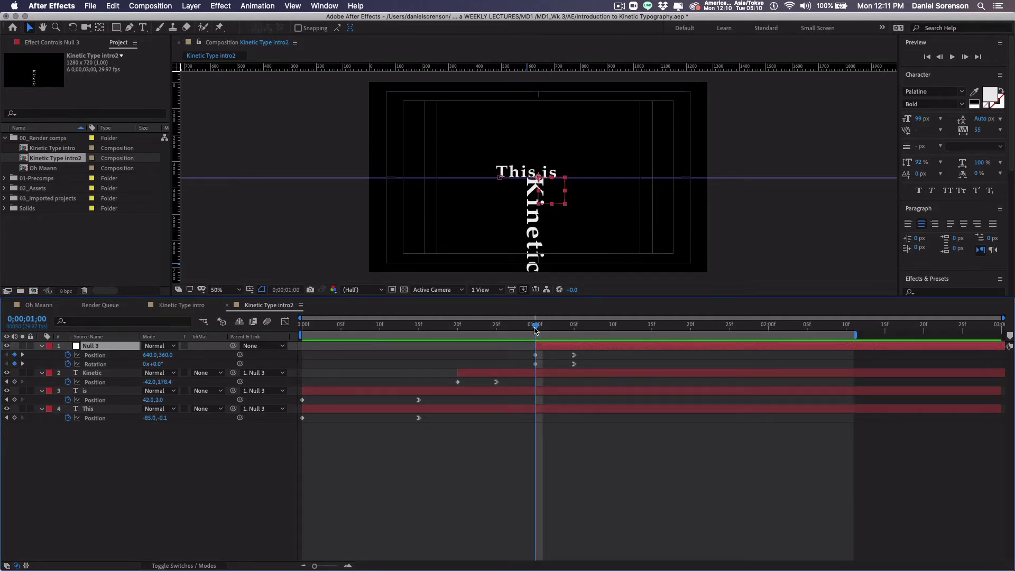
Duplicate the Kinetic text layer at 0;00;01;05 and select the copy's text for editing
{"action": "left_click_drag", "start_coordinate": [317, 332], "coordinate": [571, 386]}
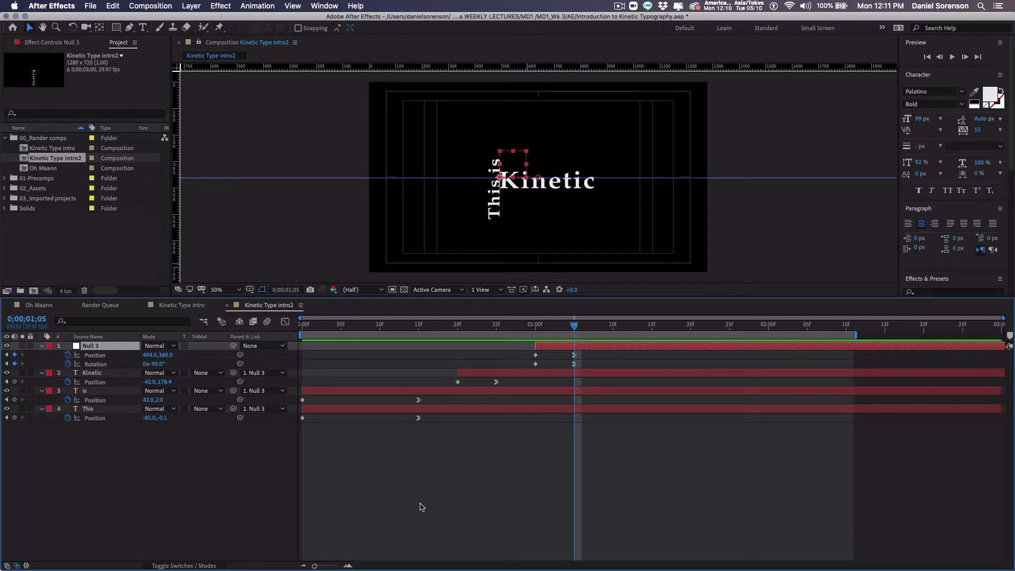
{"action": "key", "text": "super+Down"}
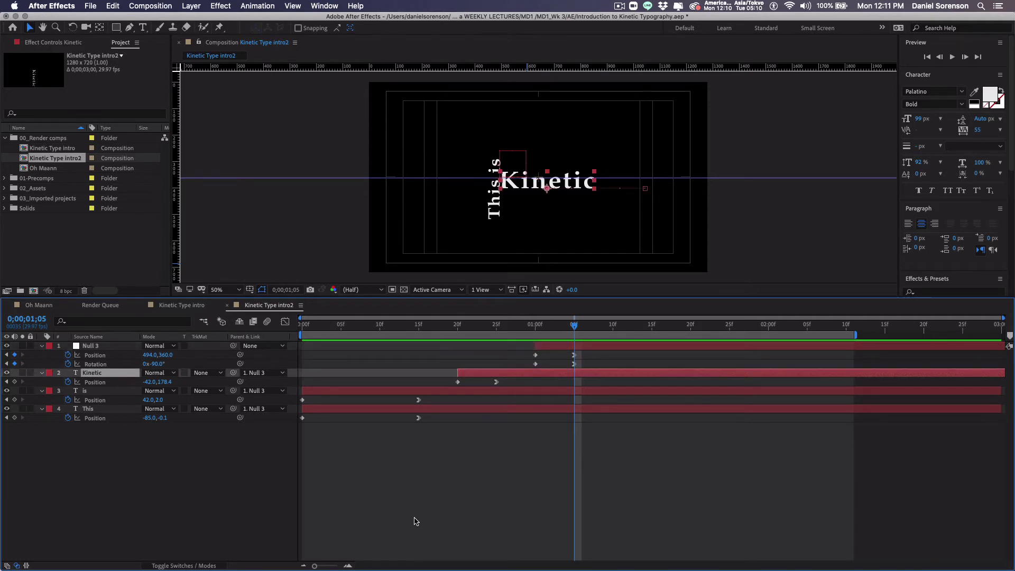
{"action": "key", "text": "super+d"}
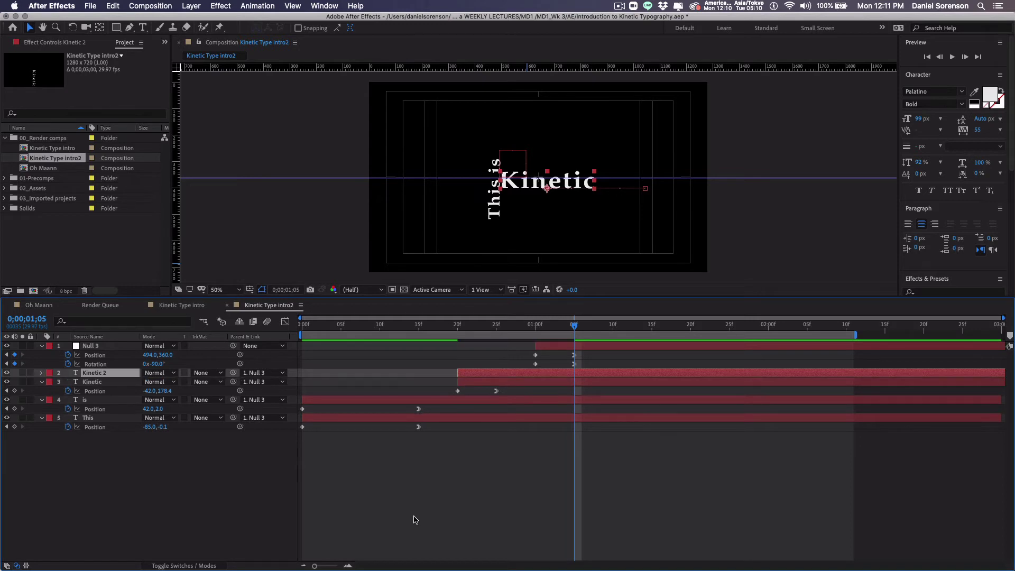
{"action": "double_click", "coordinate": [75, 375]}
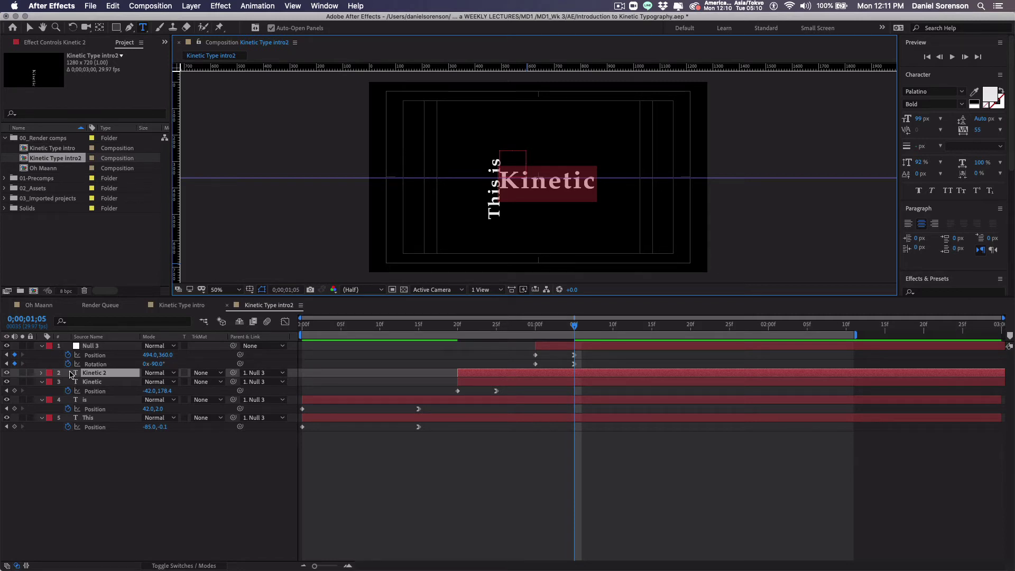
{"action": "type", "text": "Tkypo"}
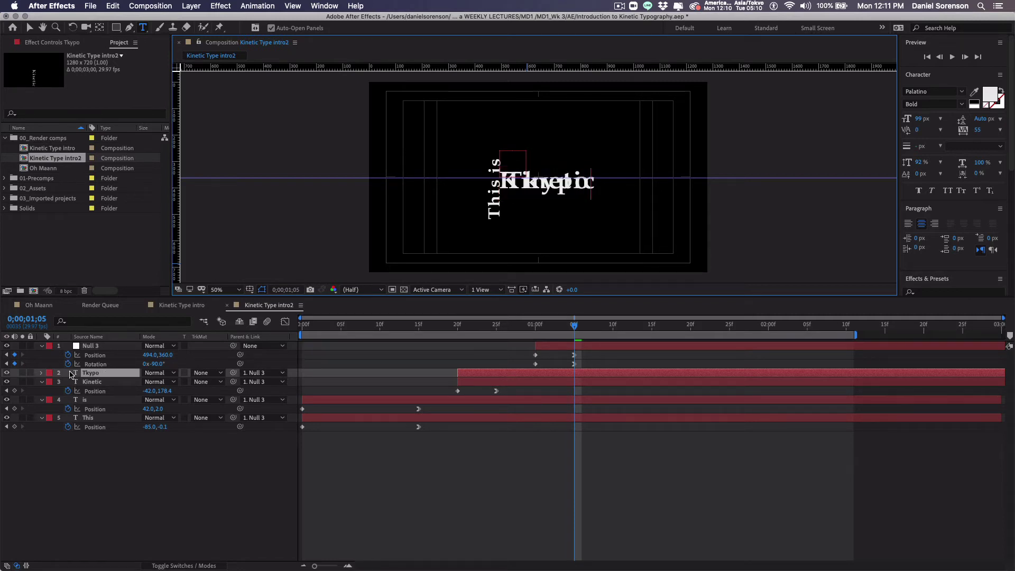
{"action": "type", "text": "graphy"}
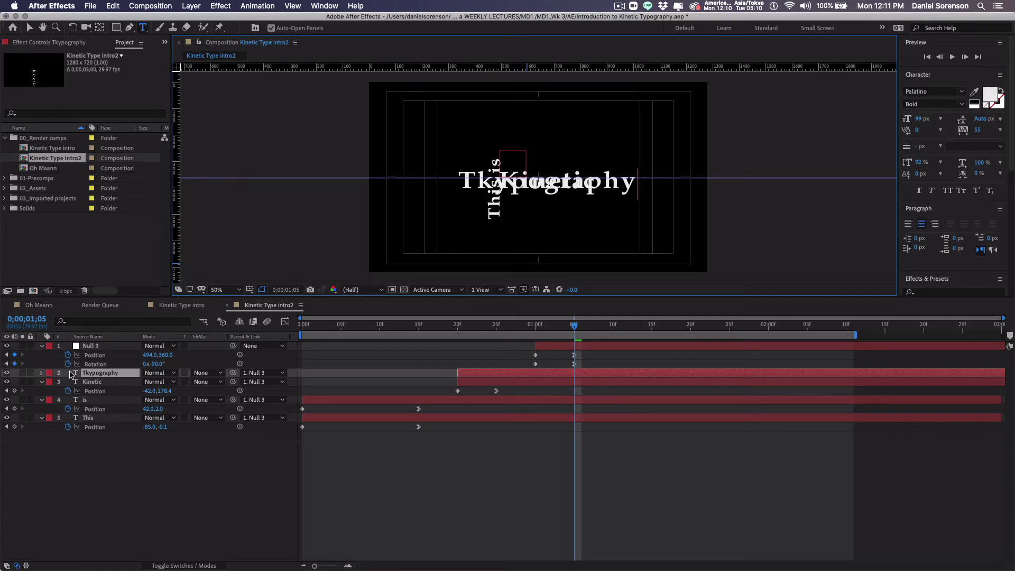
{"action": "type", "text": "u"}
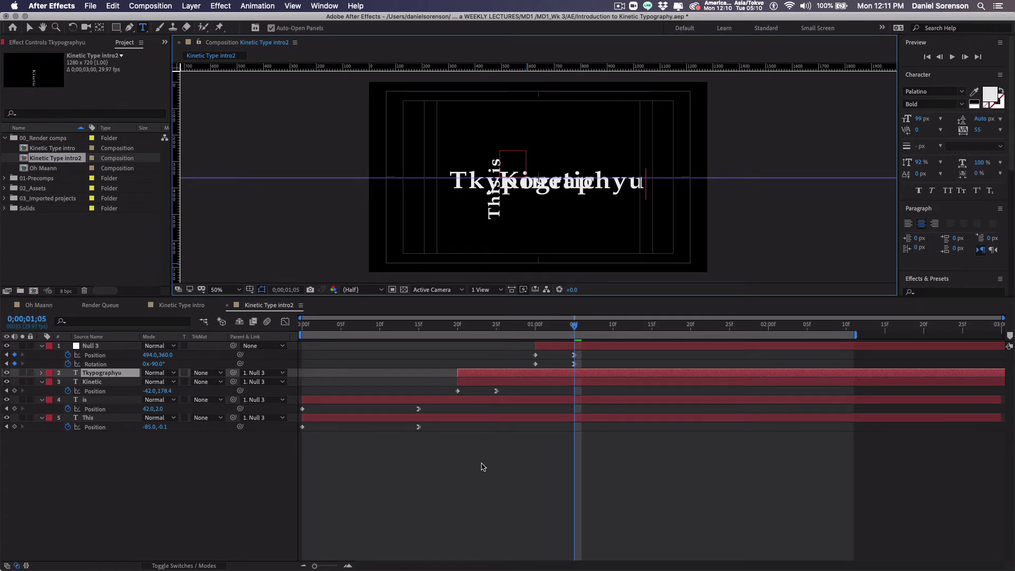
{"action": "key", "text": "super+z"}
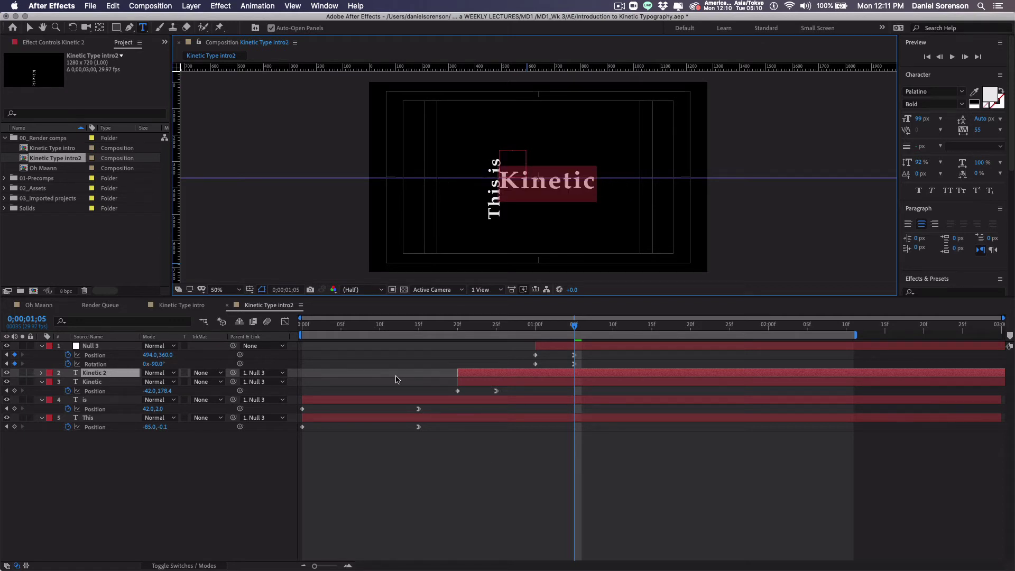
Replace the duplicated layer's text with "Typography"
{"action": "type", "text": "T"}
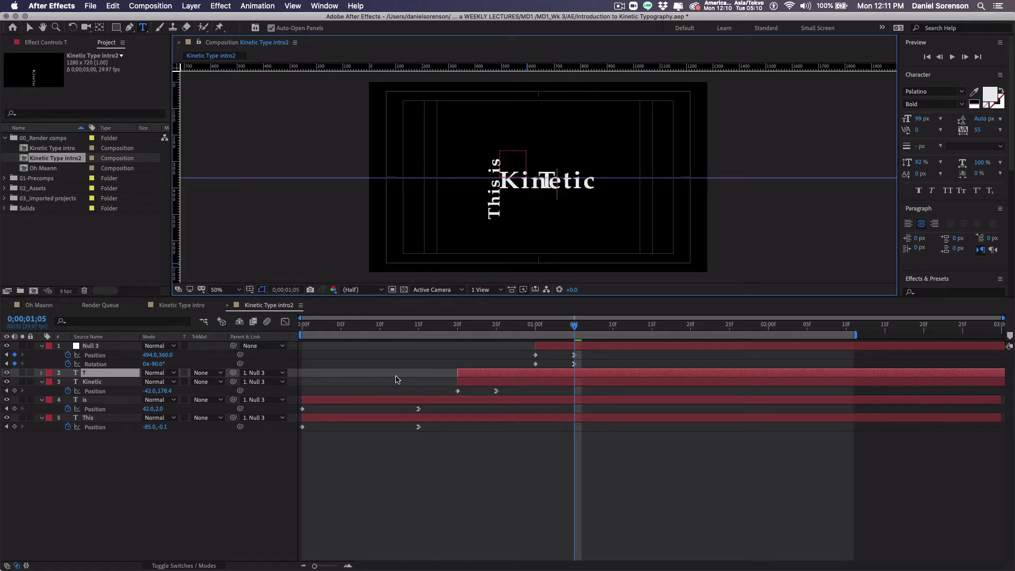
{"action": "type", "text": "ypography"}
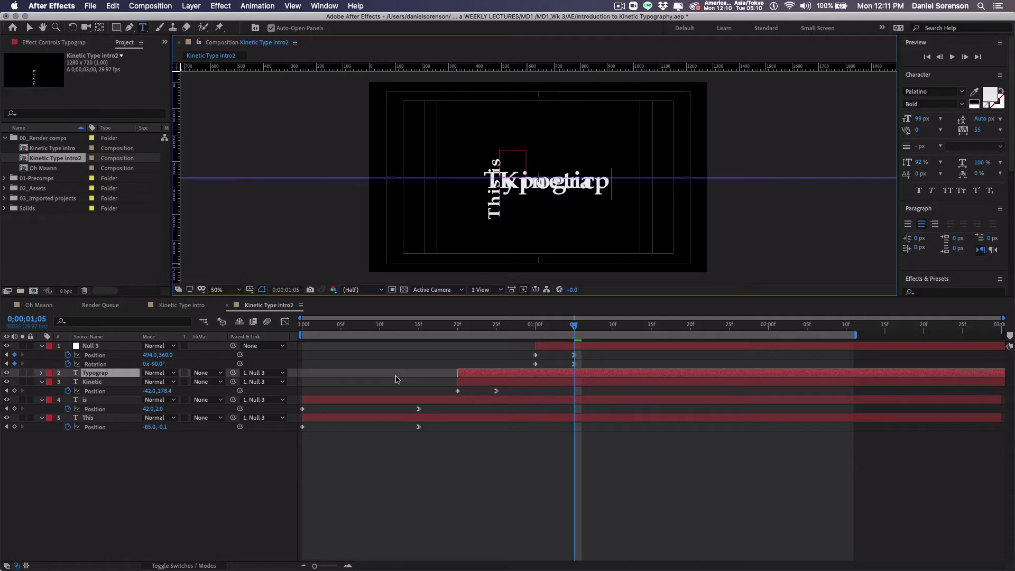
{"action": "left_click", "coordinate": [481, 477]}
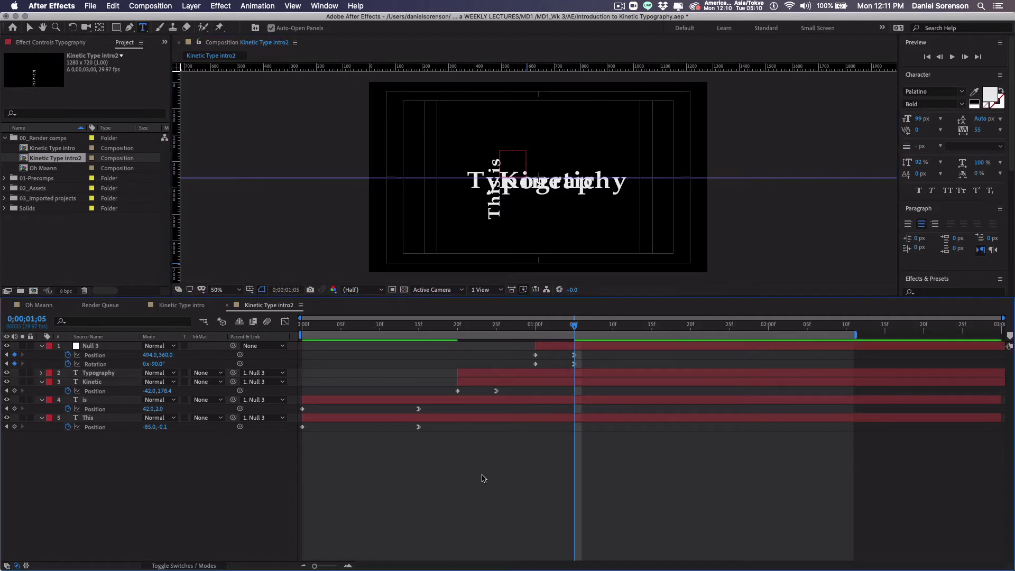
Delete the Position keyframes inherited by the Typography layer
{"action": "left_click", "coordinate": [533, 376]}
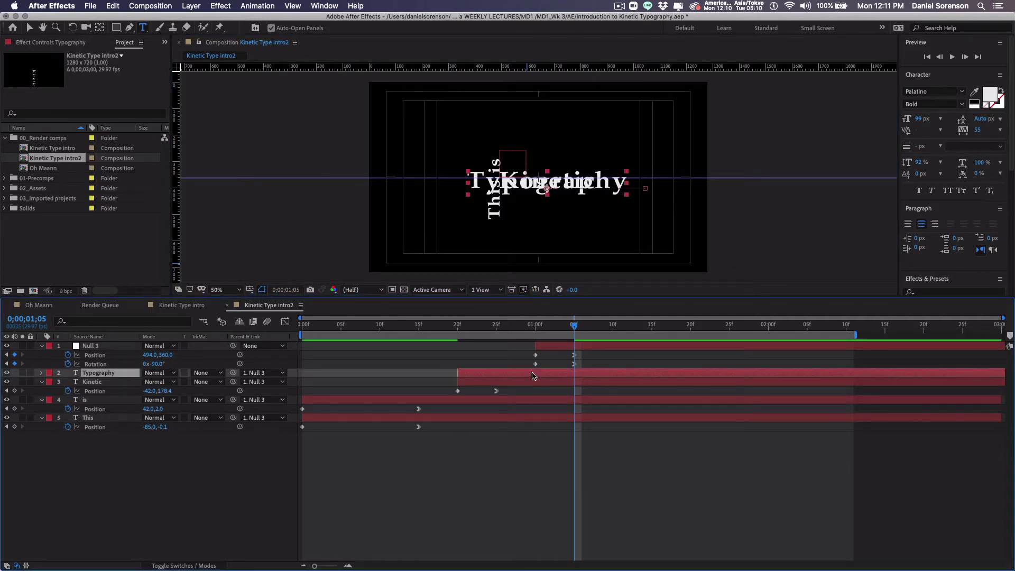
{"action": "key", "text": "p"}
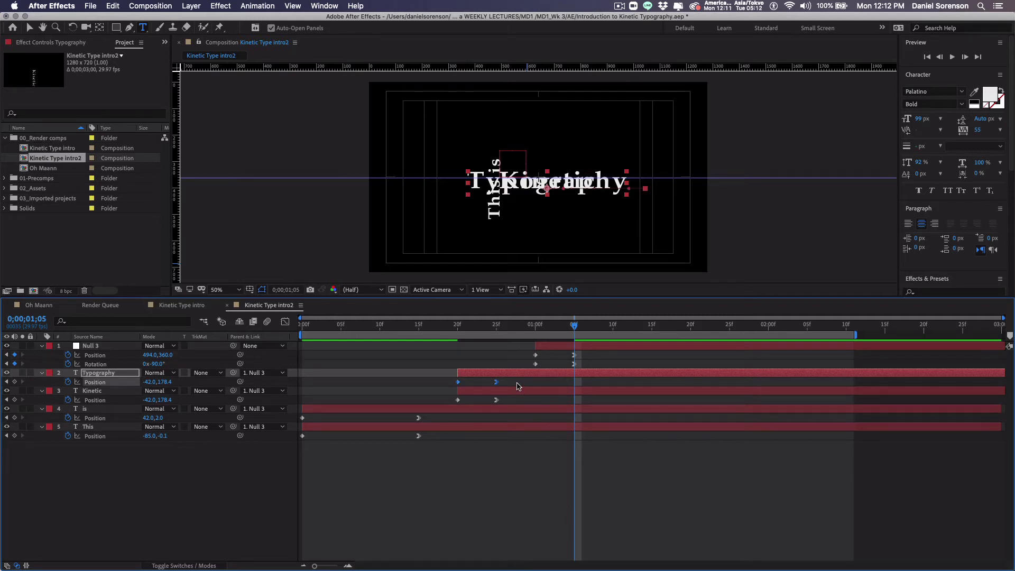
{"action": "key", "text": "Delete"}
Set the Typography layer's Rotation to 180° so the word runs vertically downward
{"action": "key", "text": "r"}
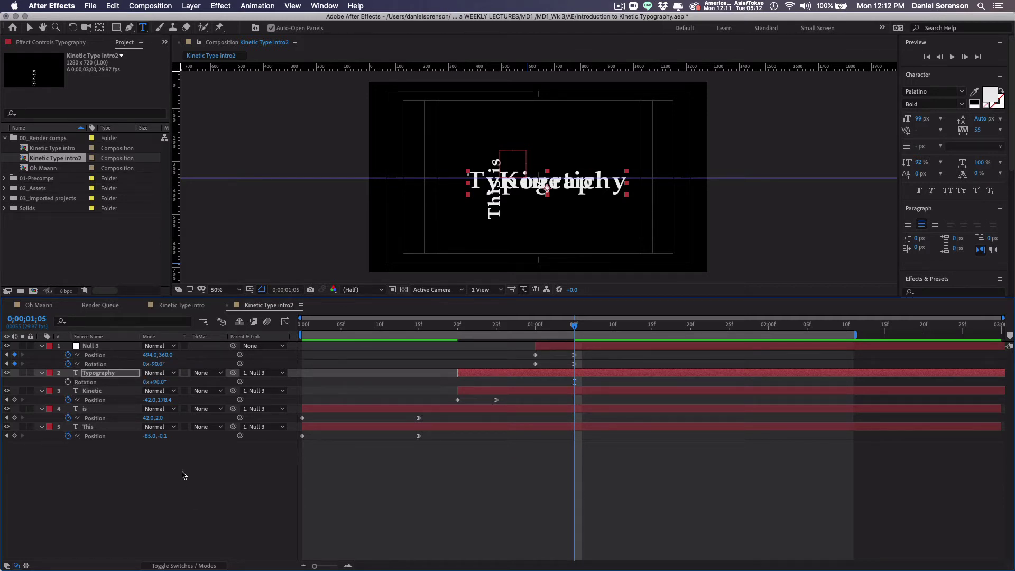
{"action": "left_click", "coordinate": [157, 382]}
{"action": "key", "text": "Return"}
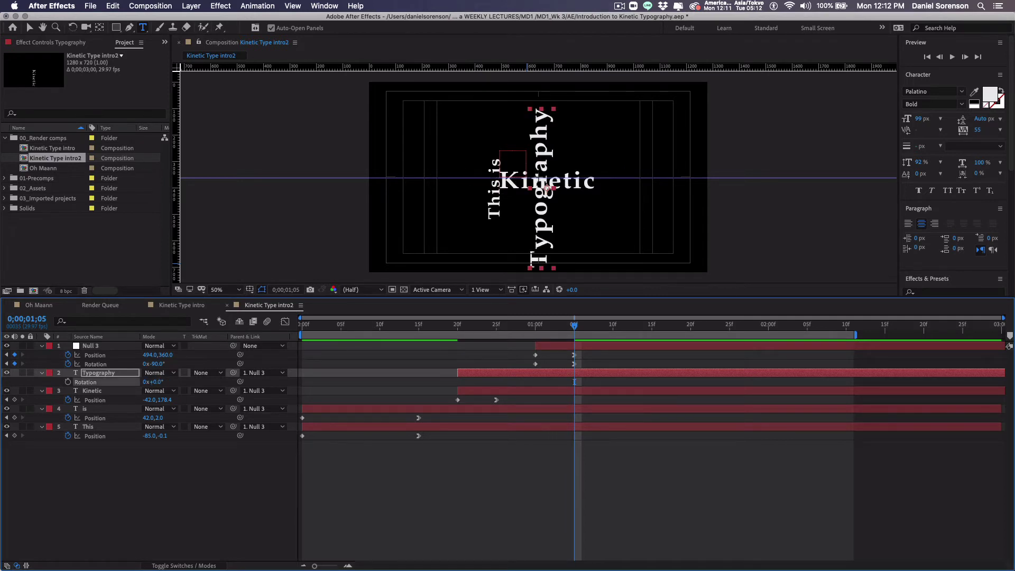
{"action": "left_click_drag", "start_coordinate": [157, 386], "coordinate": [268, 393]}
{"action": "left_click", "coordinate": [159, 384]}
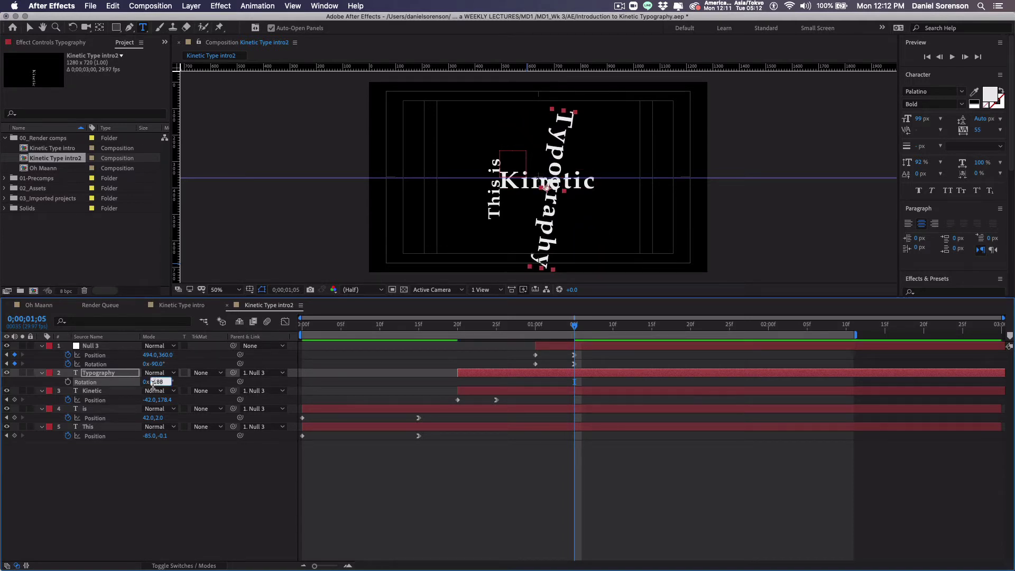
{"action": "type", "text": "180"}
{"action": "key", "text": "Return"}
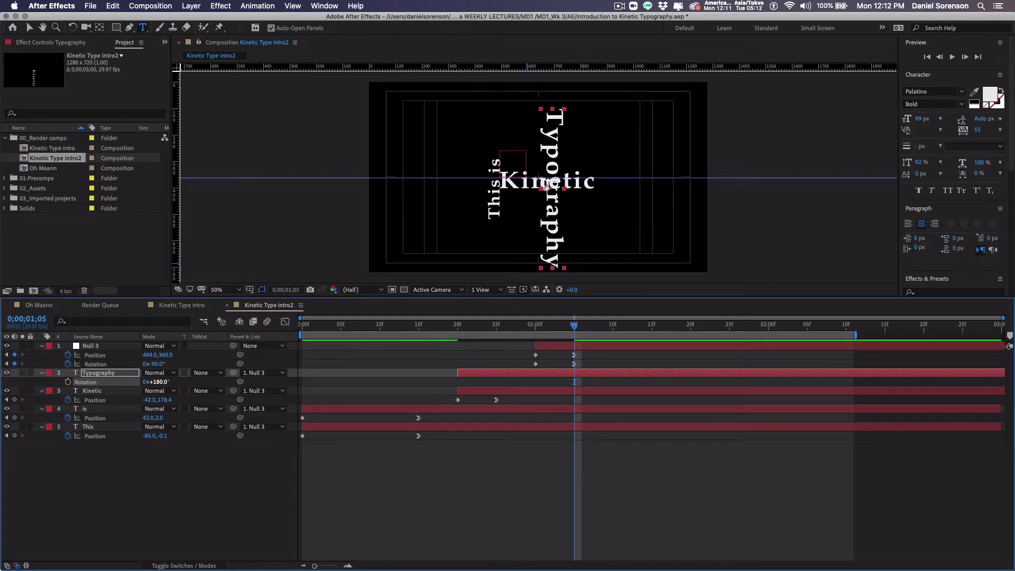
Position the Typography layer directly beneath the word Kinetic, at about -349, 135.4
{"action": "left_click_drag", "start_coordinate": [319, 327], "coordinate": [572, 353]}
{"action": "key", "text": "p"}
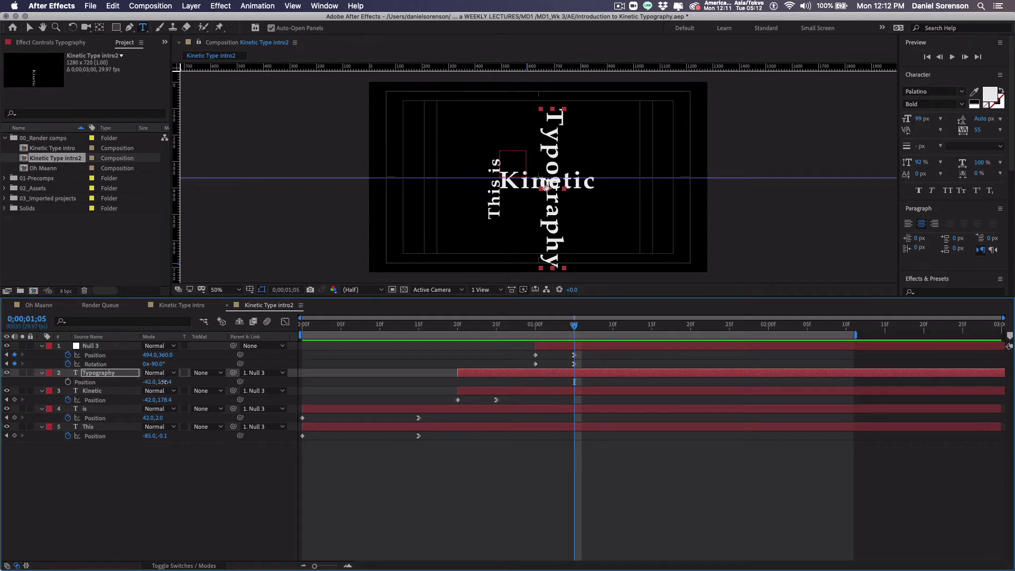
{"action": "left_click_drag", "start_coordinate": [164, 382], "coordinate": [37, 434]}
{"action": "key", "text": "super+z"}
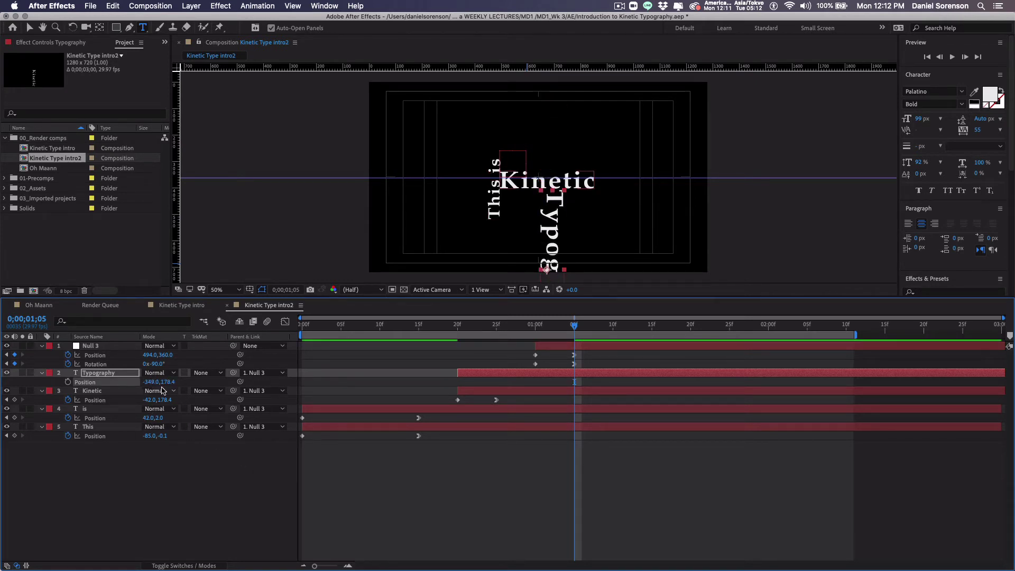
{"action": "left_click_drag", "start_coordinate": [167, 382], "coordinate": [132, 394]}
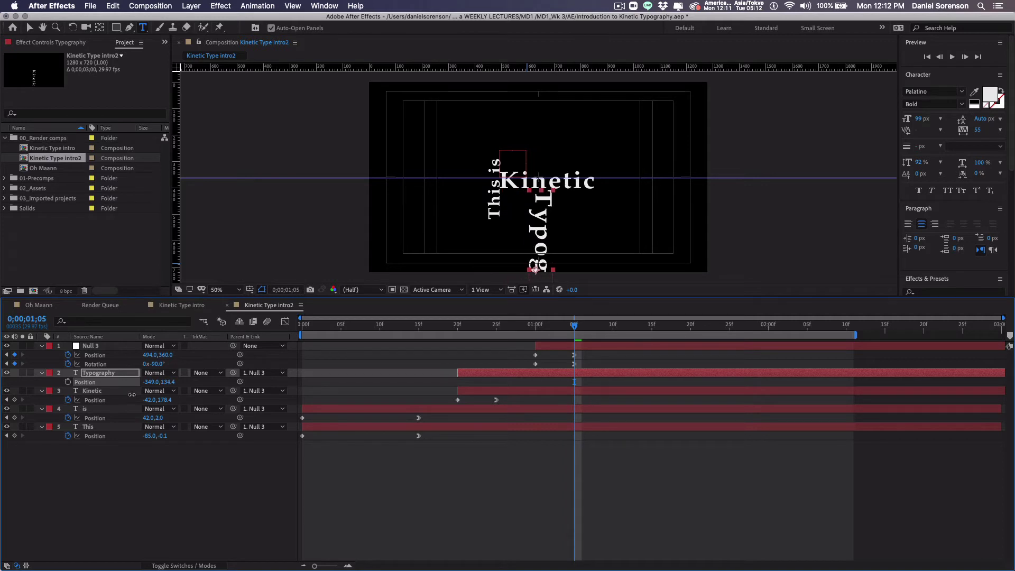
{"action": "left_click", "coordinate": [501, 377]}
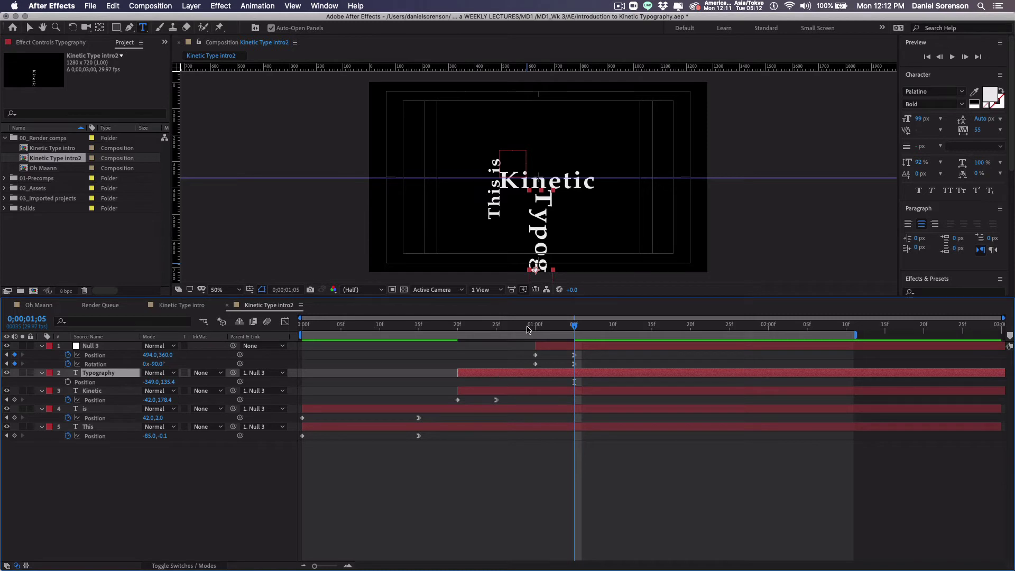
Trim the Typography layer's start to 0;00;01;00 and preview the animation from the first frame
{"action": "left_click_drag", "start_coordinate": [530, 329], "coordinate": [535, 332]}
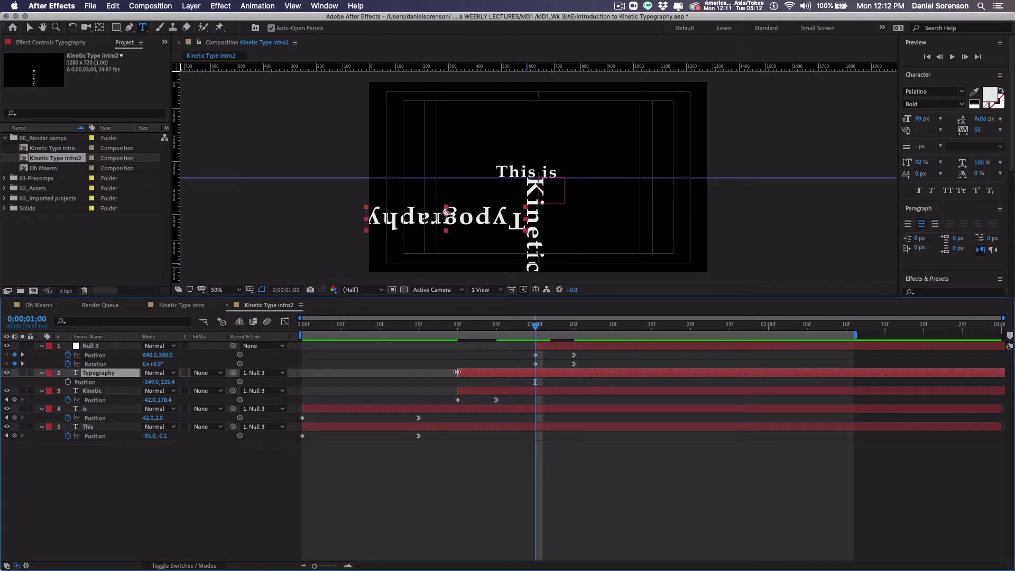
{"action": "left_click_drag", "start_coordinate": [458, 373], "coordinate": [533, 374]}
{"action": "left_click_drag", "start_coordinate": [535, 328], "coordinate": [274, 391]}
{"action": "key", "text": "space"}
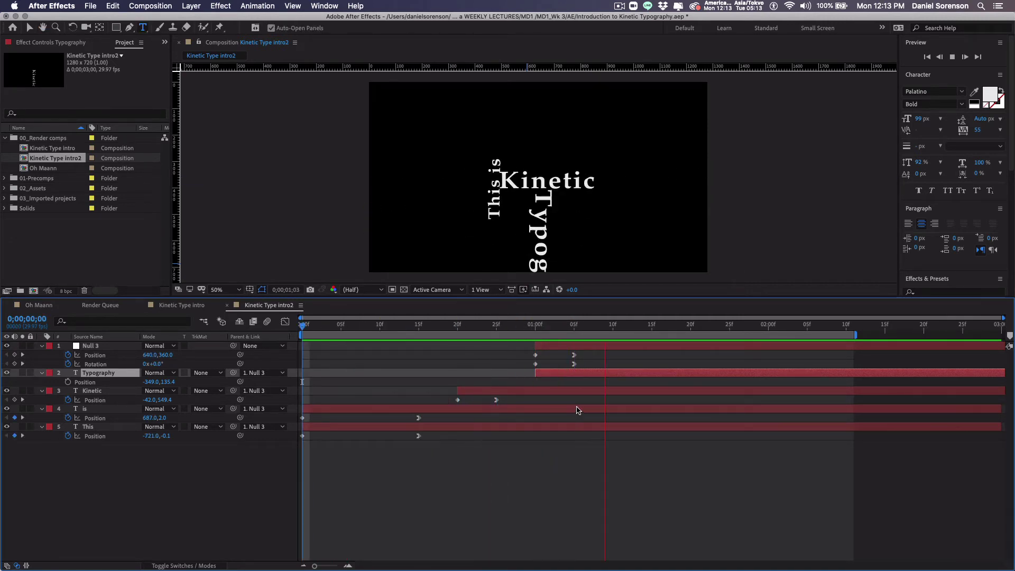
{"action": "key", "text": "space"}
{"action": "key", "text": "Home"}
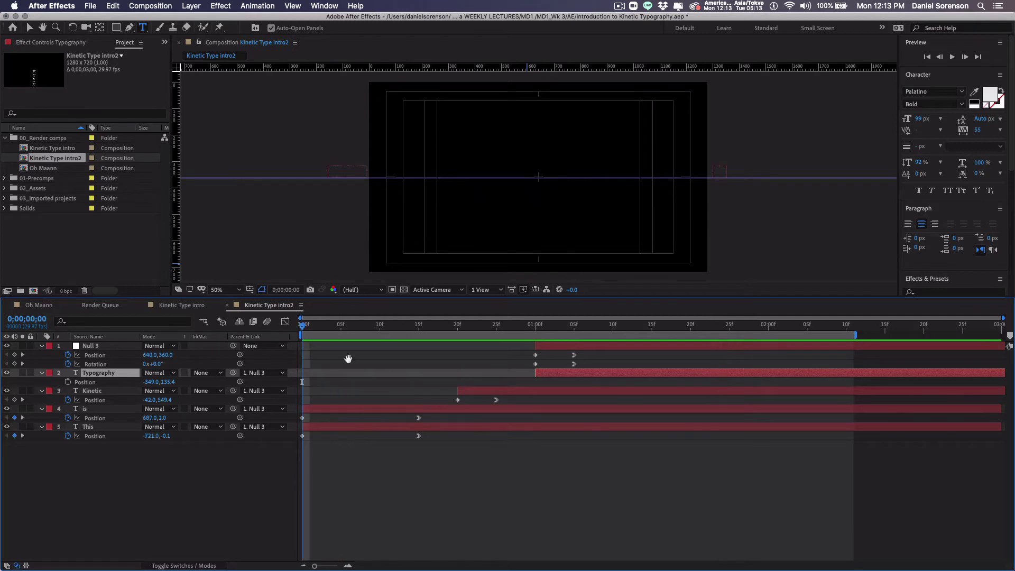
{"action": "key", "text": "space"}
{"action": "key", "text": "space"}
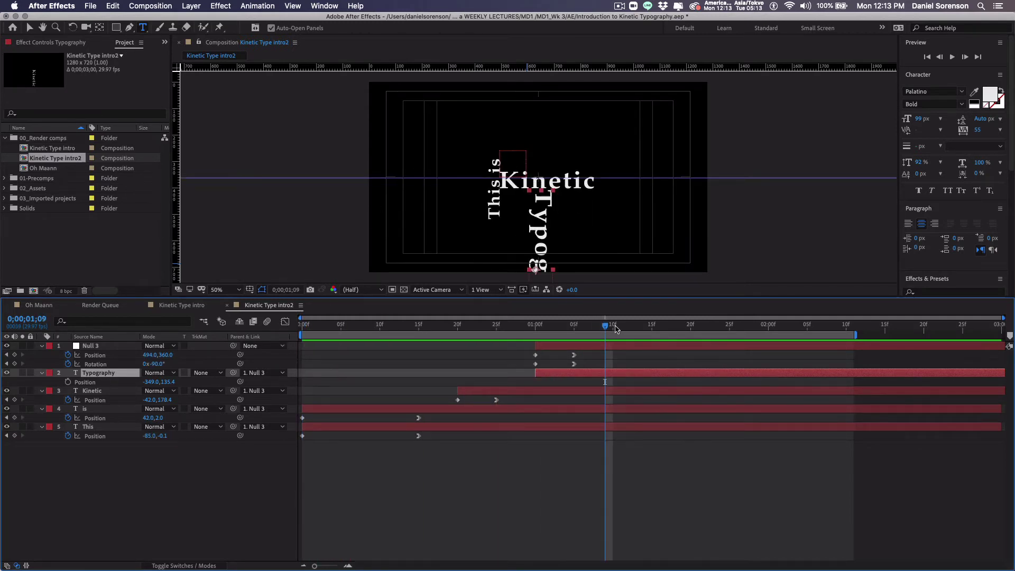
Trim the Typography layer's start to 0;00;01;10 and add an Opacity keyframe of 4% there
{"action": "left_click_drag", "start_coordinate": [602, 331], "coordinate": [615, 331]}
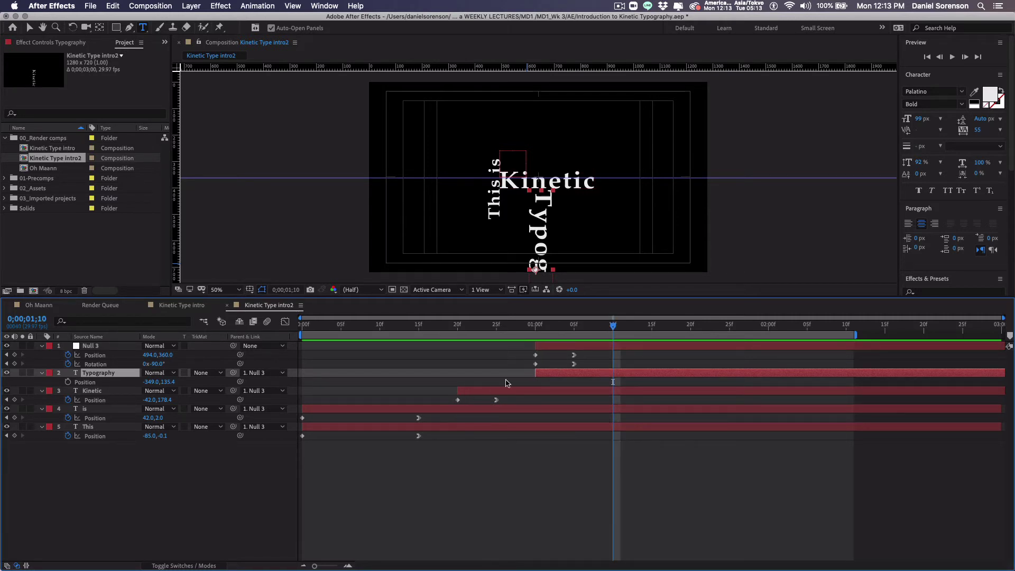
{"action": "key", "text": "alt+bracketleft"}
{"action": "key", "text": "t"}
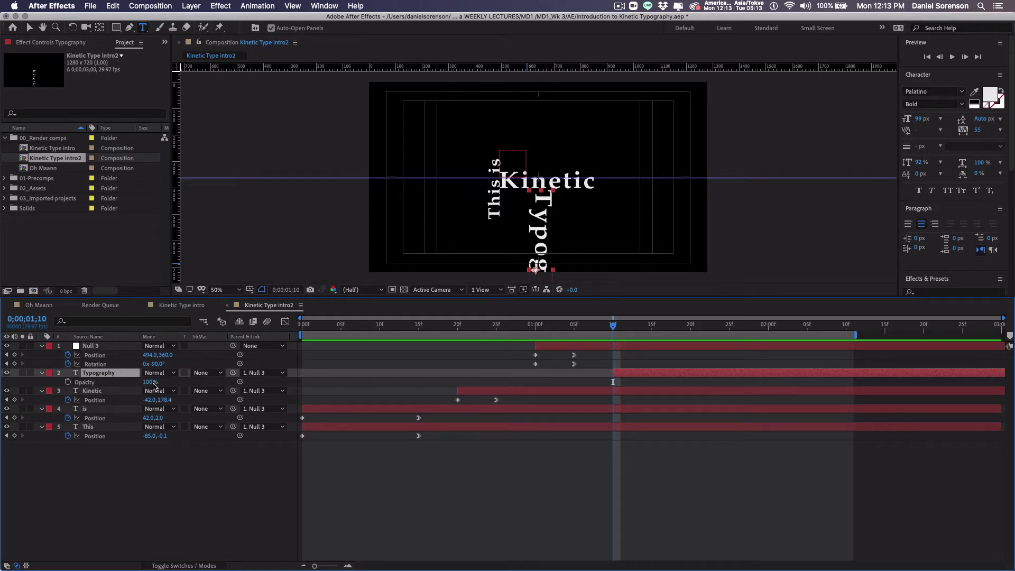
{"action": "left_click", "coordinate": [68, 382]}
{"action": "left_click_drag", "start_coordinate": [149, 383], "coordinate": [3, 383]}
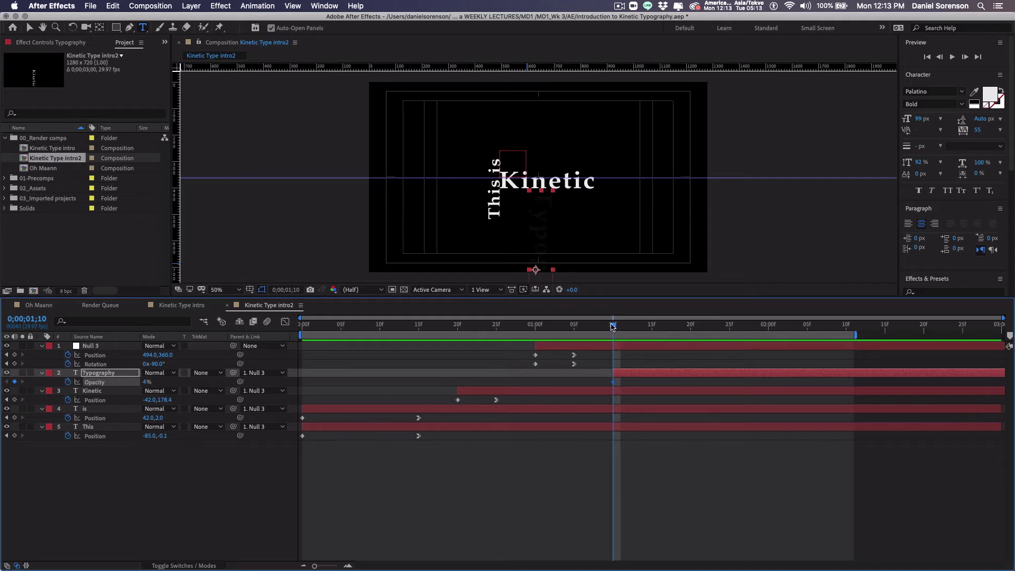
Keyframe the Typography layer's Opacity to 100% at 0;00;01;15 and set its keyframe at 0;00;01;10 to 0%
{"action": "key", "text": "Page_Down"}
{"action": "key", "text": "Page_Down"}
{"action": "key", "text": "Page_Down"}
{"action": "key", "text": "Page_Down"}
{"action": "key", "text": "Page_Down"}
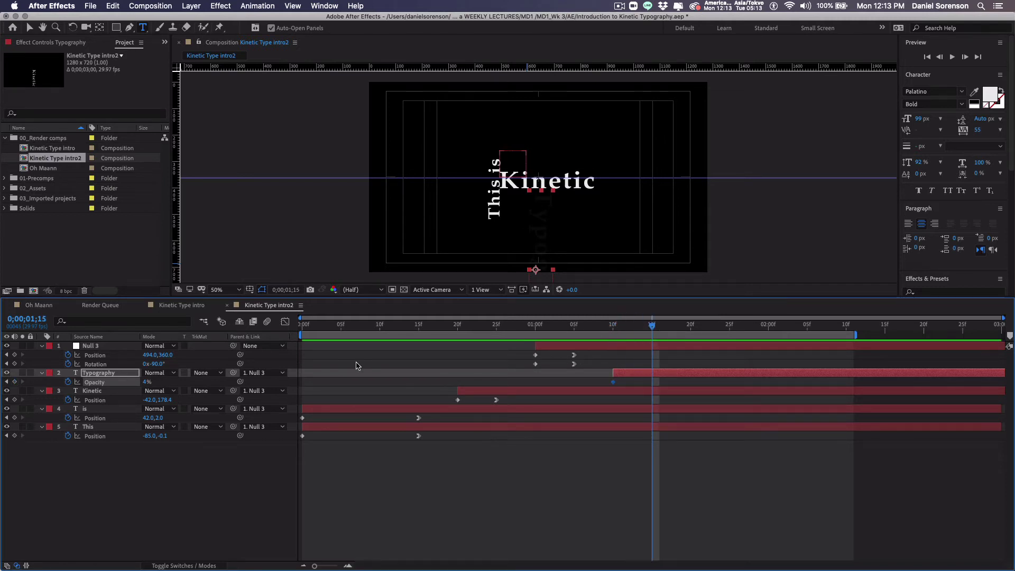
{"action": "left_click_drag", "start_coordinate": [146, 382], "coordinate": [450, 379]}
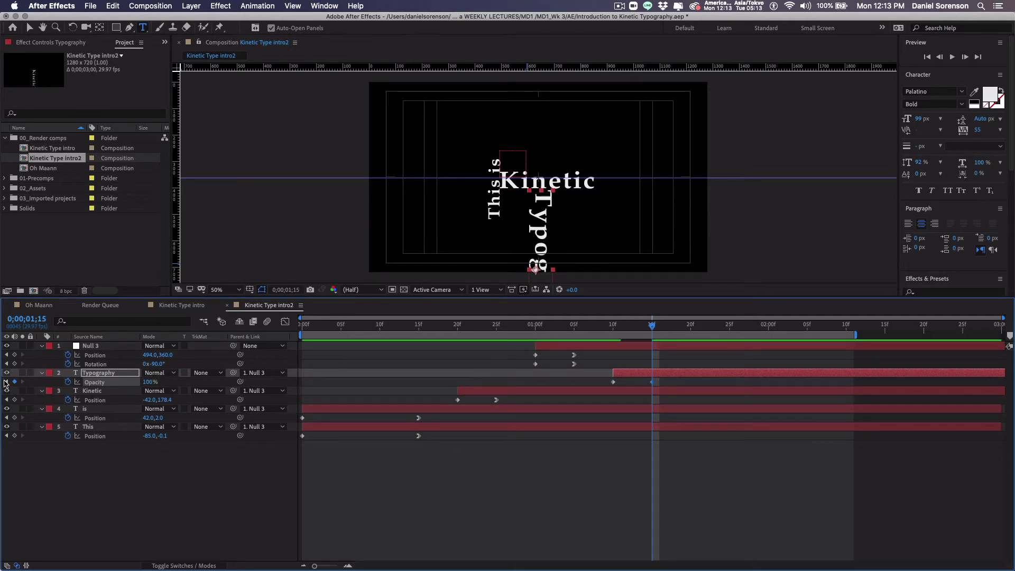
{"action": "left_click", "coordinate": [6, 381]}
{"action": "left_click_drag", "start_coordinate": [153, 382], "coordinate": [141, 382]}
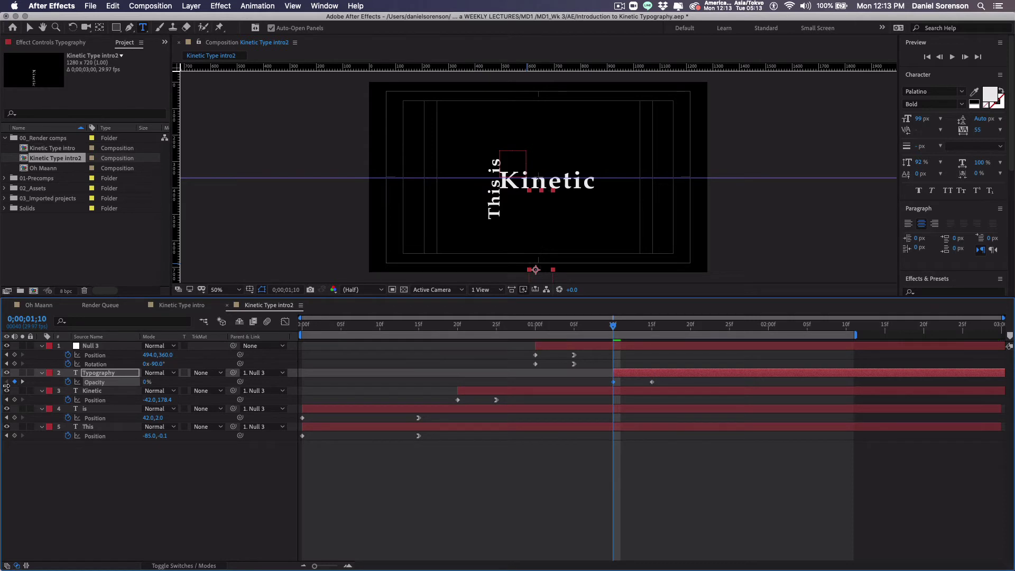
Preview the composition from the first frame to check the Typography fade-in
{"action": "left_click", "coordinate": [373, 493]}
{"action": "key", "text": "space"}
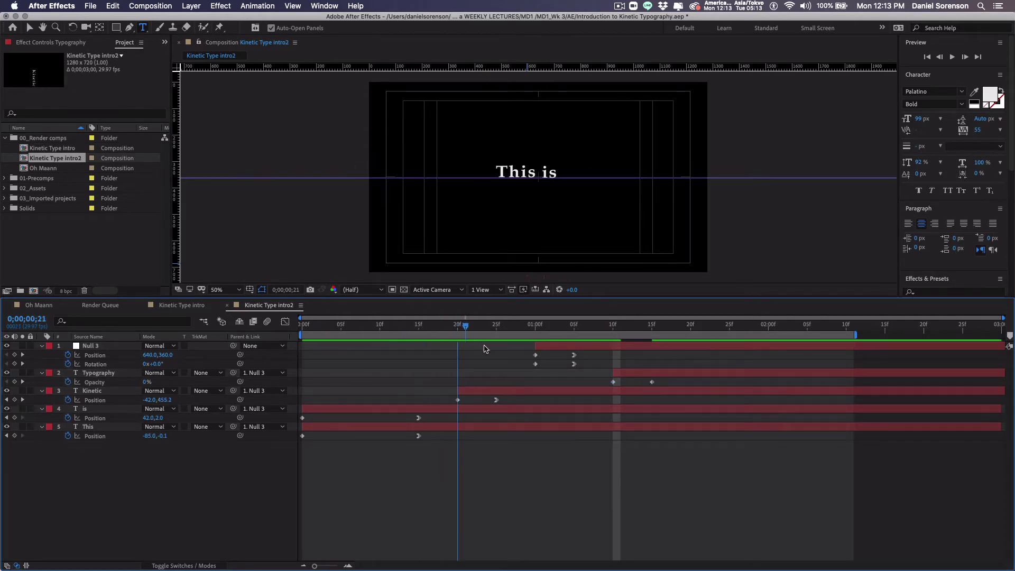
{"action": "left_click_drag", "start_coordinate": [538, 354], "coordinate": [276, 372]}
{"action": "key", "text": "space"}
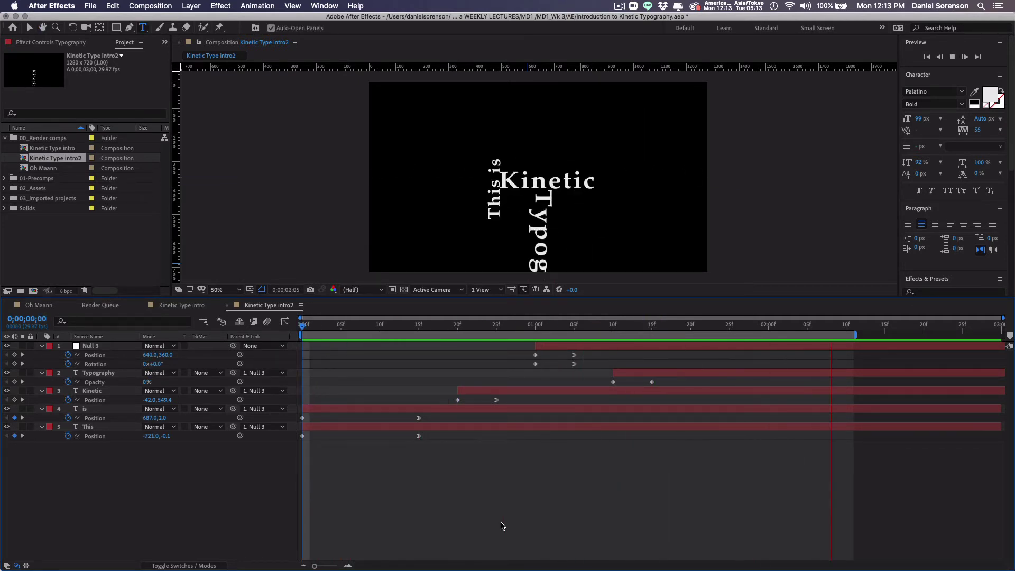
{"action": "key", "text": "space"}
Add a Position keyframe to the Typography layer at 0;00;01;15
{"action": "left_click_drag", "start_coordinate": [470, 324], "coordinate": [613, 342]}
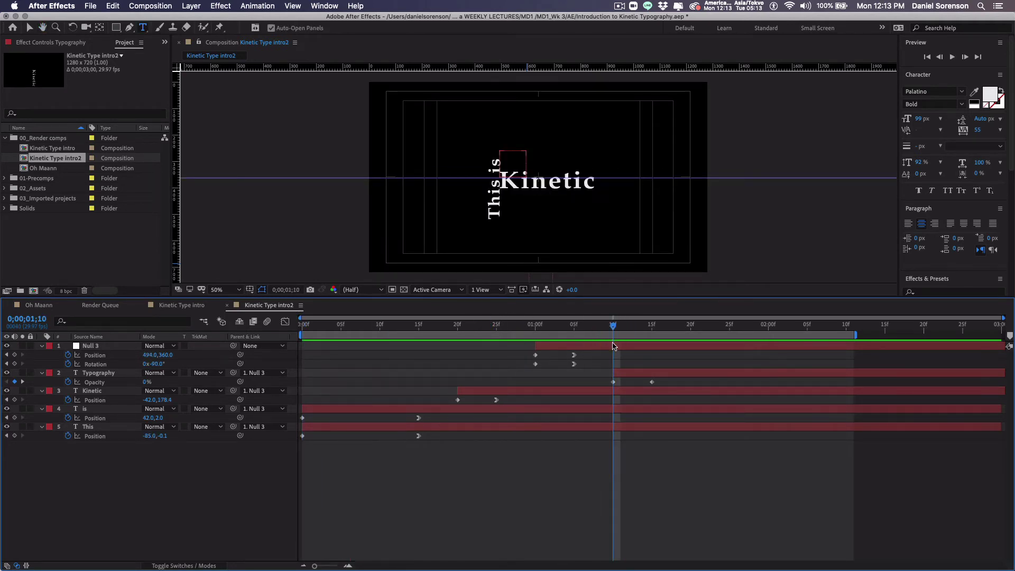
{"action": "left_click_drag", "start_coordinate": [474, 322], "coordinate": [616, 371]}
{"action": "left_click", "coordinate": [616, 375]}
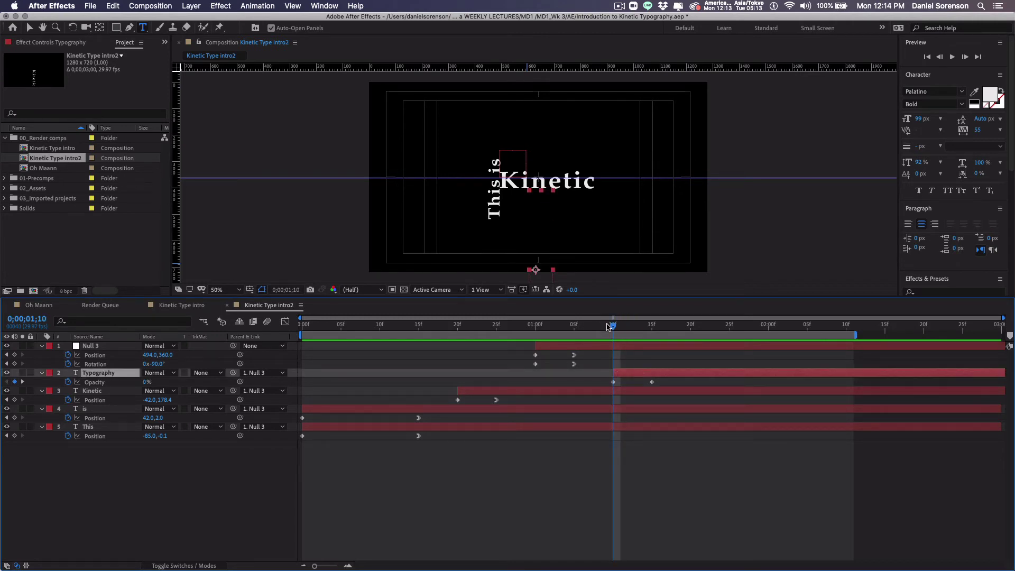
{"action": "left_click_drag", "start_coordinate": [616, 328], "coordinate": [651, 335]}
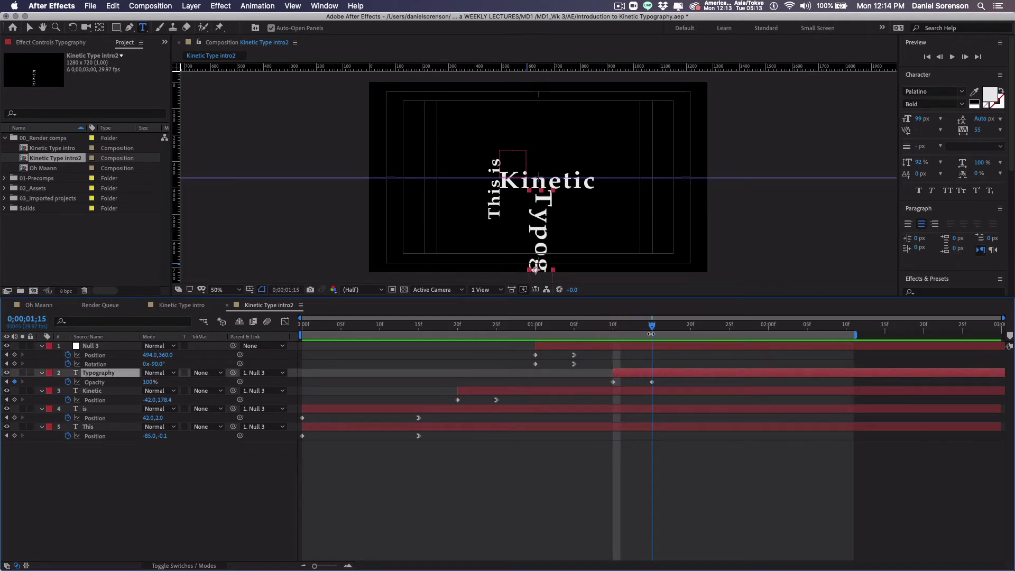
{"action": "key", "text": "p"}
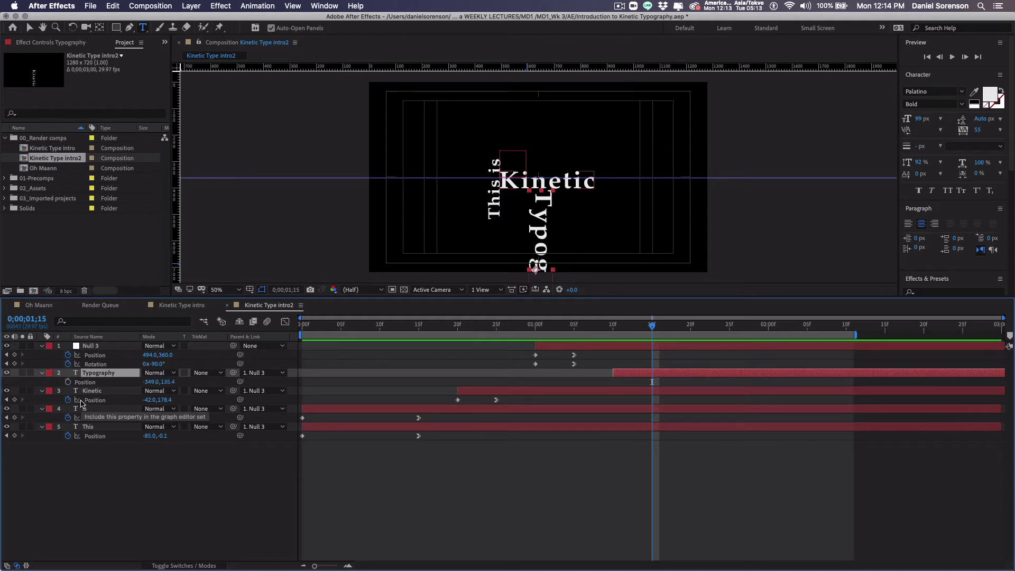
{"action": "left_click", "coordinate": [67, 382]}
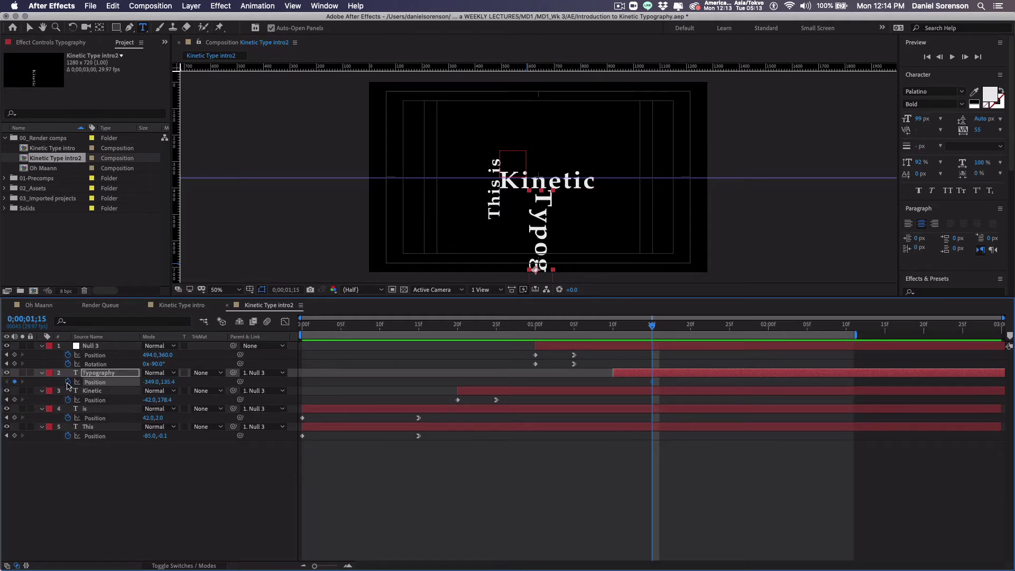
Reveal the Typography layer's modified properties and keyframe its X Position to -675 at 0;00;01;10
{"action": "key", "text": "u"}
{"action": "key", "text": "u"}
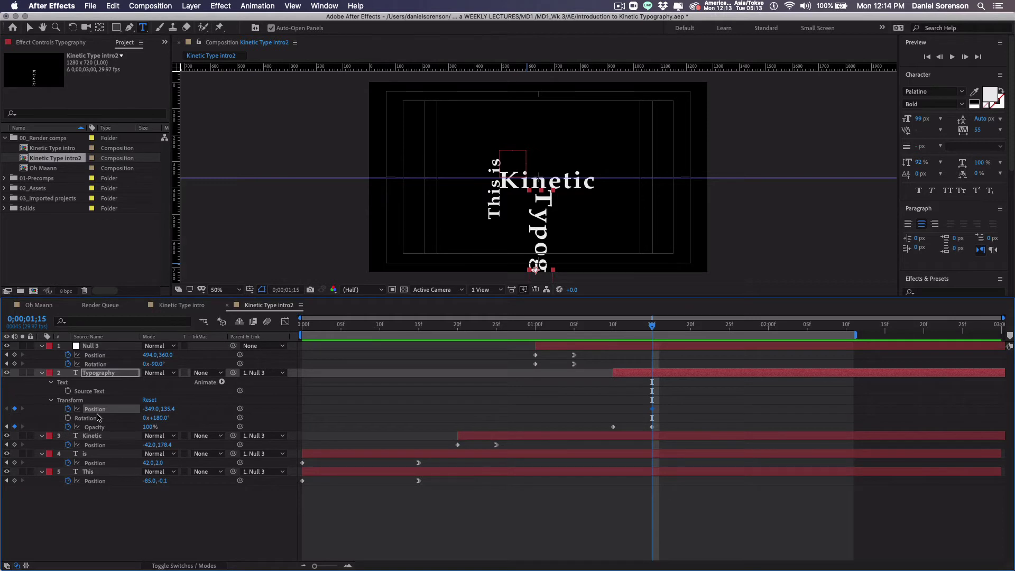
{"action": "left_click", "coordinate": [7, 426]}
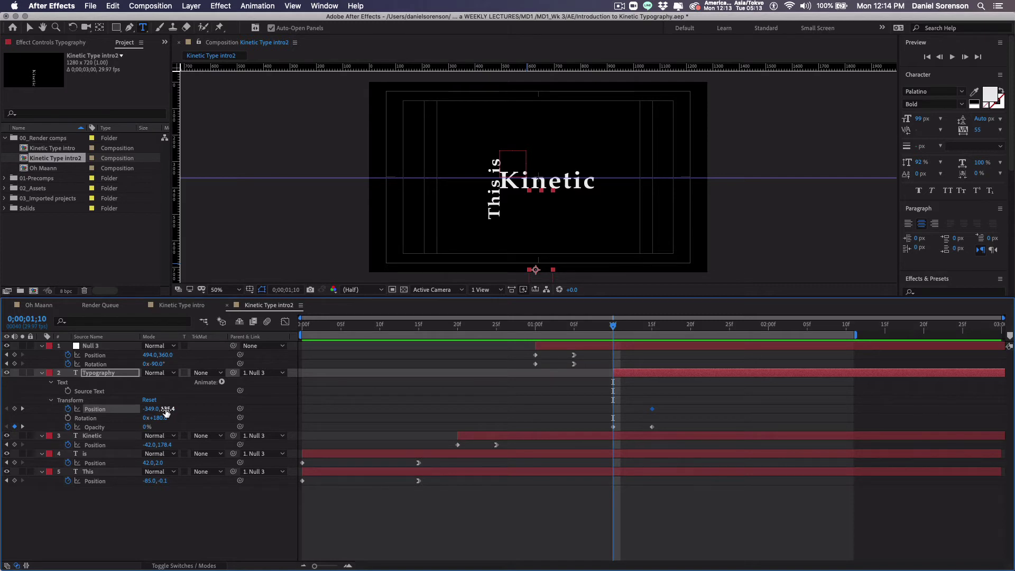
{"action": "mouse_move", "coordinate": [170, 411]}
{"action": "left_mouse_down"}
{"action": "mouse_move", "coordinate": [200, 411]}
{"action": "mouse_move", "coordinate": [186, 412]}
{"action": "left_mouse_up"}
{"action": "key", "text": "super+z"}
{"action": "left_click_drag", "start_coordinate": [151, 412], "coordinate": [3, 415]}
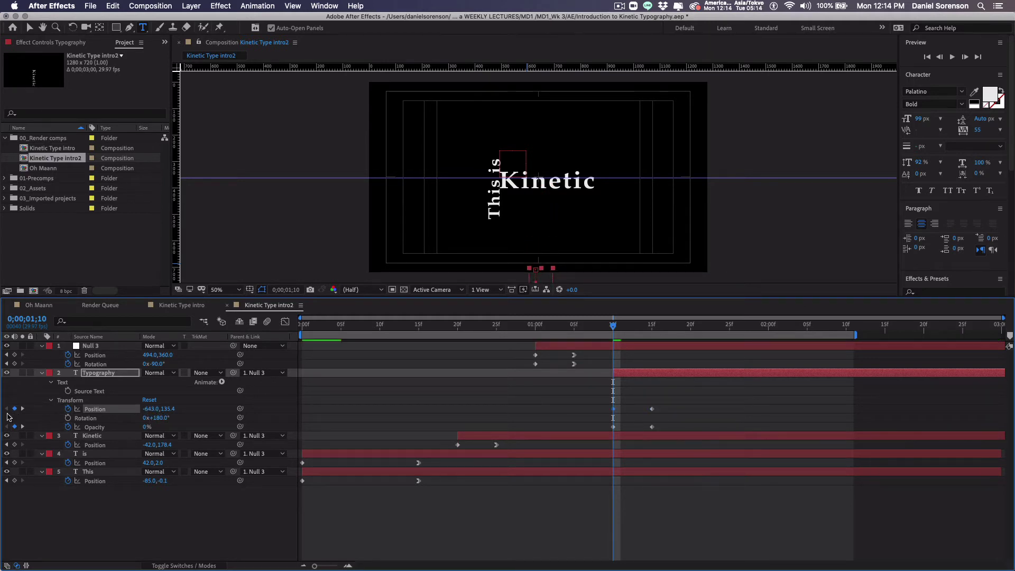
{"action": "left_click_drag", "start_coordinate": [149, 411], "coordinate": [133, 410]}
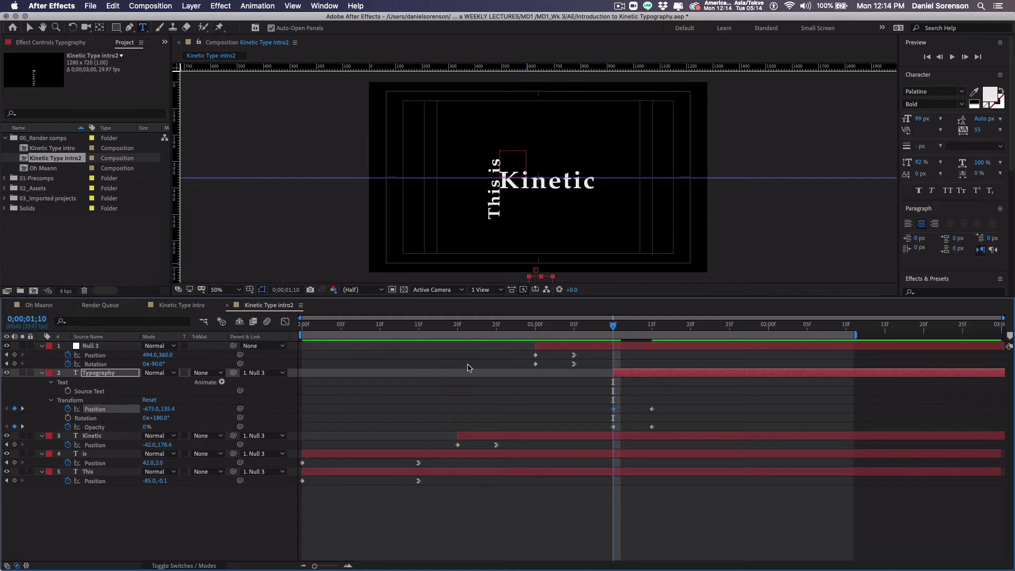
Fade in the Kinetic layer with Opacity keyframes of 0% at 0;00;00;20 and 100% at 0;00;00;25
{"action": "left_click_drag", "start_coordinate": [531, 327], "coordinate": [459, 366]}
{"action": "left_click", "coordinate": [470, 437]}
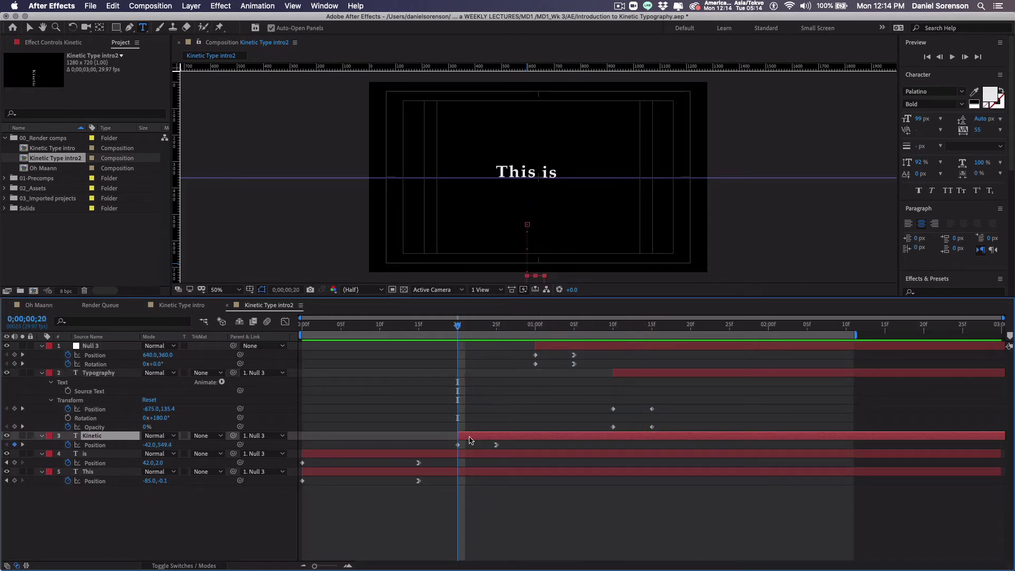
{"action": "key", "text": "t"}
{"action": "left_click", "coordinate": [67, 445]}
{"action": "key", "text": "shift+p"}
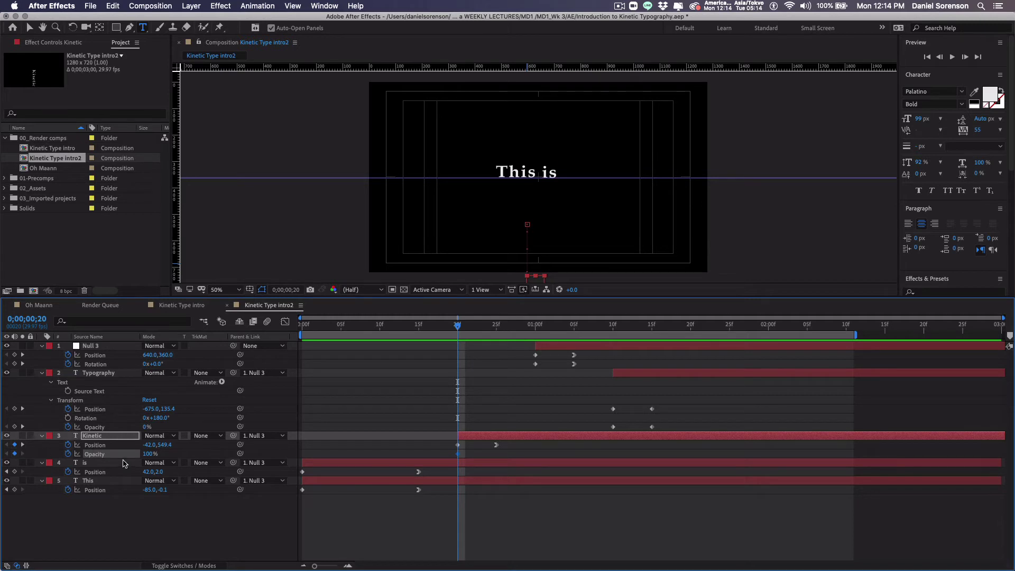
{"action": "left_click_drag", "start_coordinate": [148, 454], "coordinate": [3, 465]}
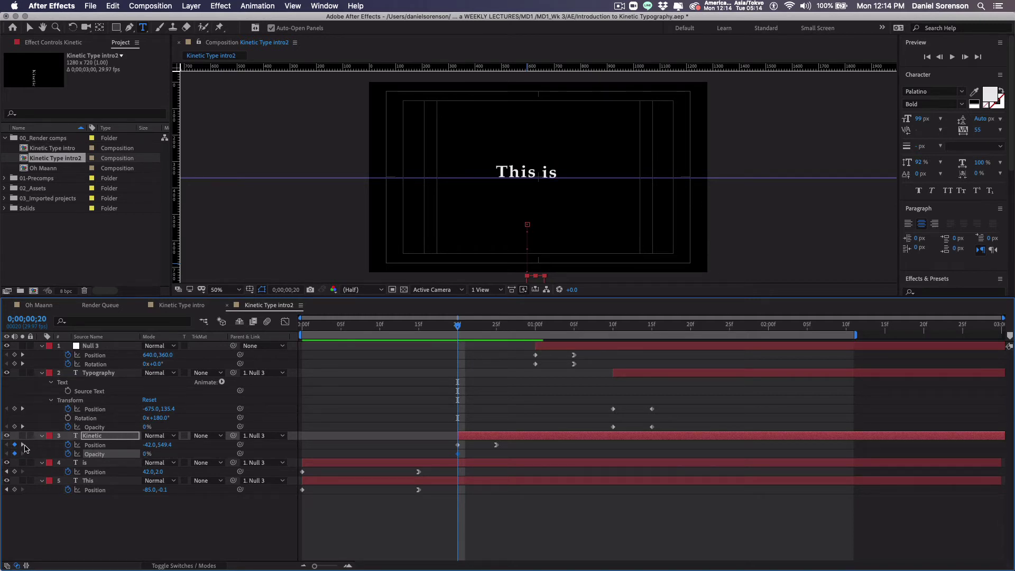
{"action": "left_click", "coordinate": [22, 445]}
{"action": "left_click_drag", "start_coordinate": [144, 455], "coordinate": [325, 448]}
{"action": "left_click_drag", "start_coordinate": [419, 323], "coordinate": [561, 426]}
Set the Kinetic text in All Caps and change its Y Position at 0;00;00;25 to 239.4
{"action": "left_click", "coordinate": [75, 436]}
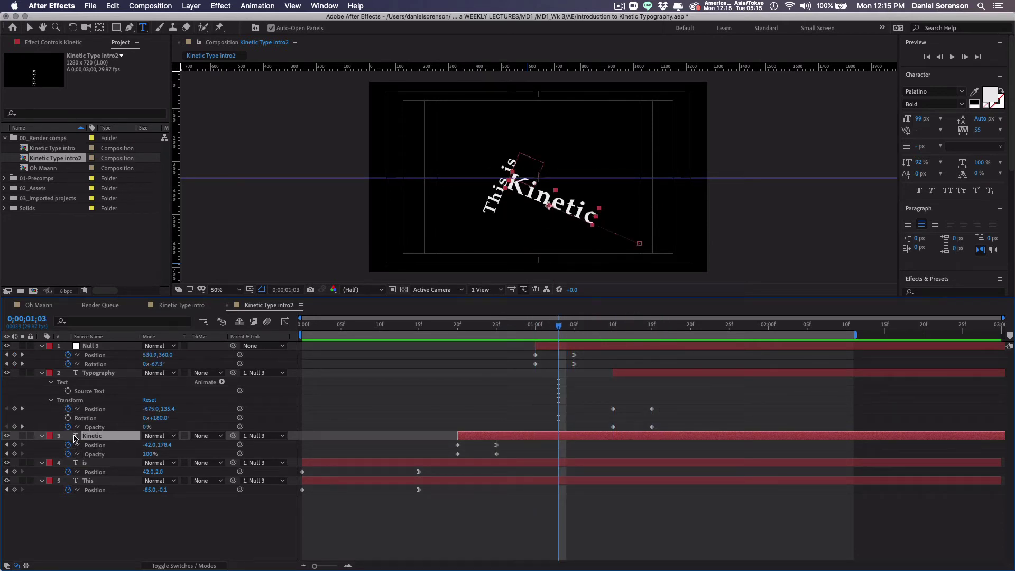
{"action": "left_click", "coordinate": [948, 191]}
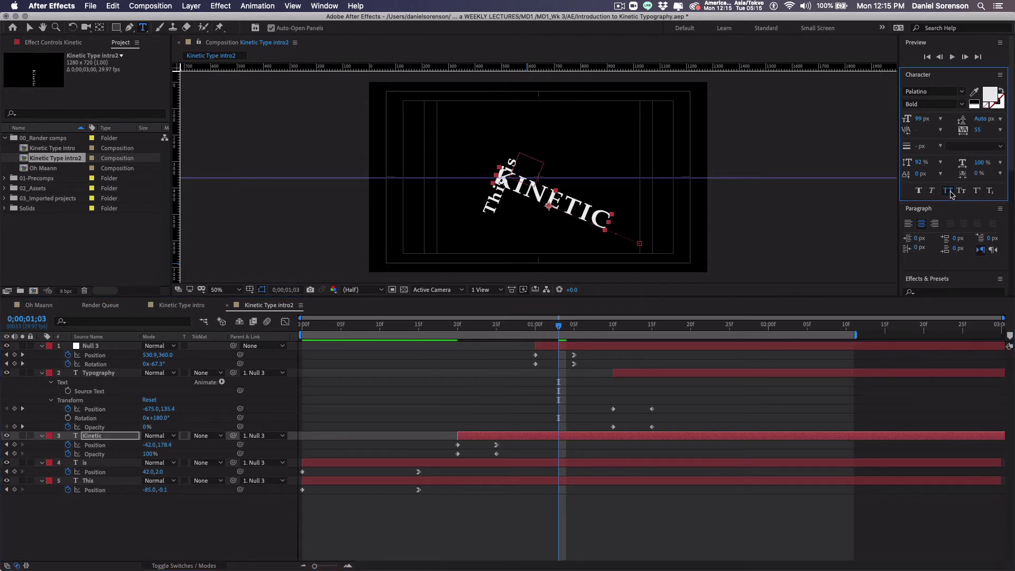
{"action": "mouse_move", "coordinate": [509, 329]}
{"action": "left_mouse_down"}
{"action": "mouse_move", "coordinate": [442, 338]}
{"action": "mouse_move", "coordinate": [498, 340]}
{"action": "left_mouse_up"}
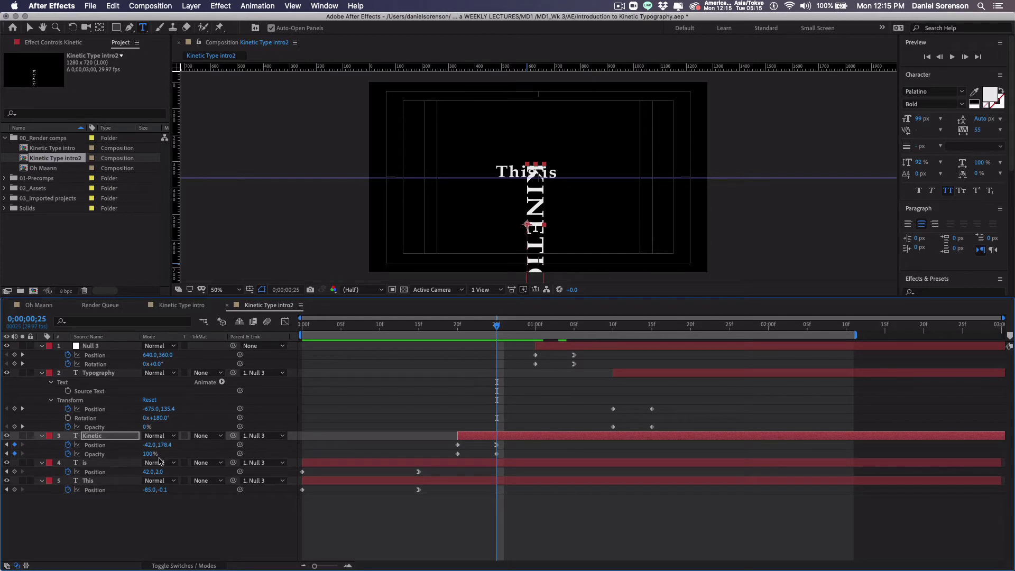
{"action": "left_click_drag", "start_coordinate": [165, 446], "coordinate": [185, 455]}
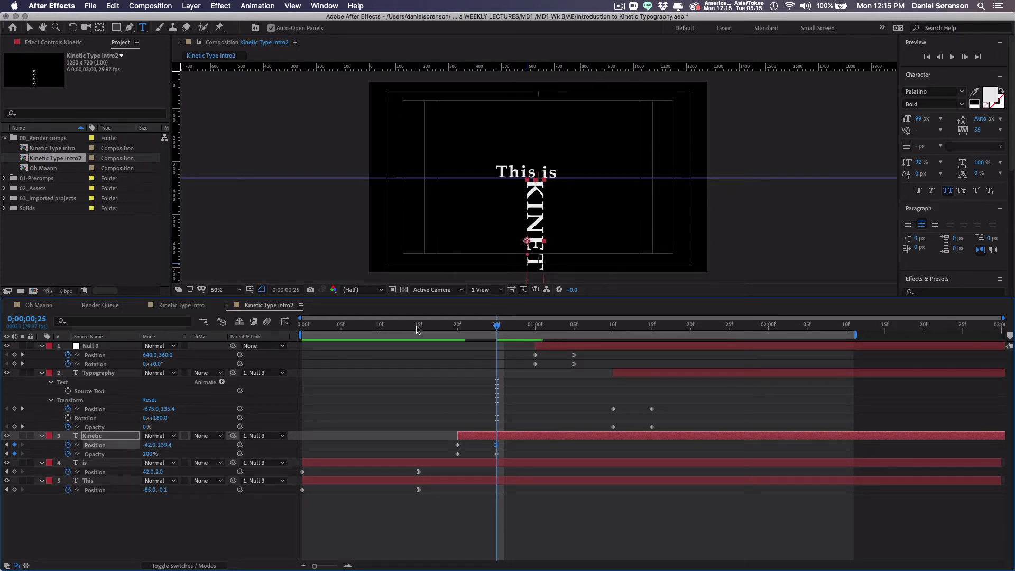
Set the Typography text in All Caps and change its X Position at 0;00;01;15 to -433
{"action": "left_click_drag", "start_coordinate": [418, 329], "coordinate": [654, 337]}
{"action": "left_click", "coordinate": [669, 373]}
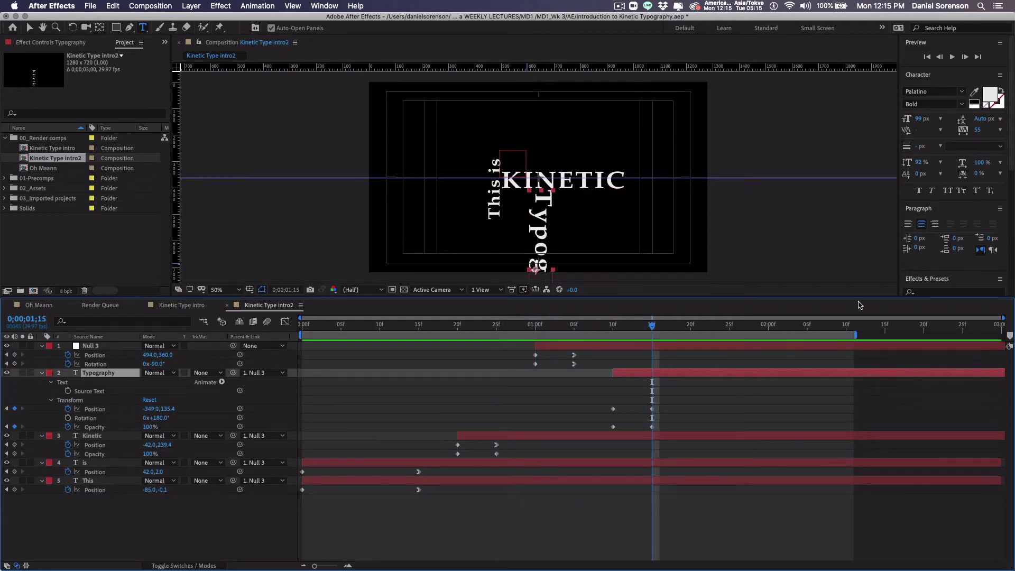
{"action": "left_click", "coordinate": [948, 191]}
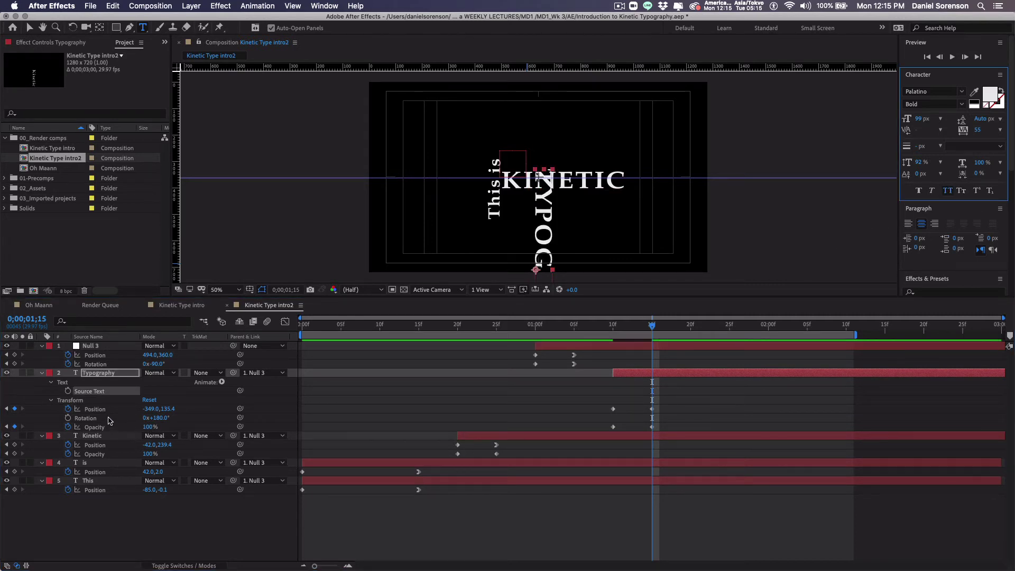
{"action": "left_click_drag", "start_coordinate": [155, 411], "coordinate": [114, 414]}
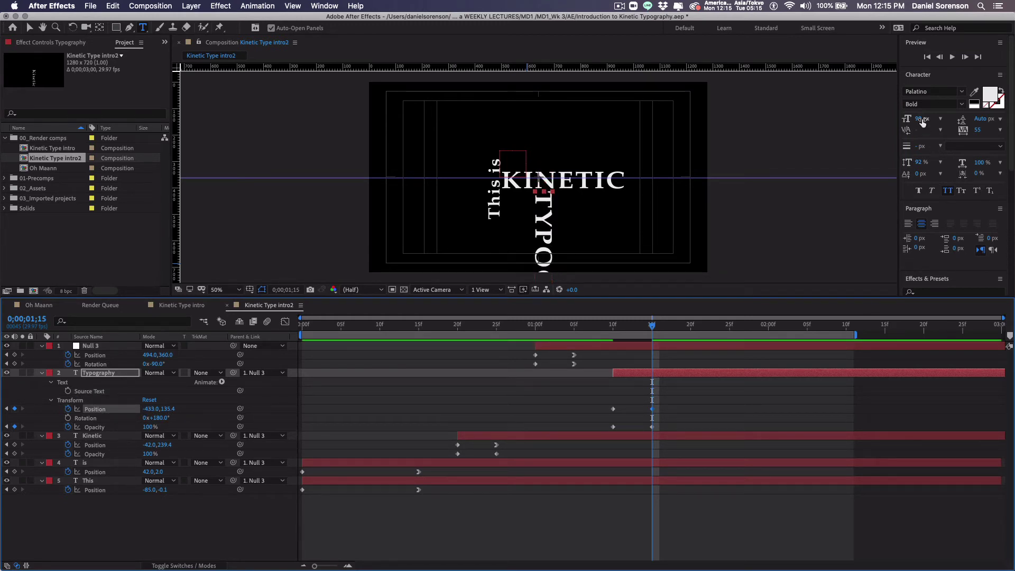
Enlarge the Typography text to 167 px and set its Position at 0;00;01;15 to -684, 137.4
{"action": "left_click_drag", "start_coordinate": [917, 122], "coordinate": [960, 121]}
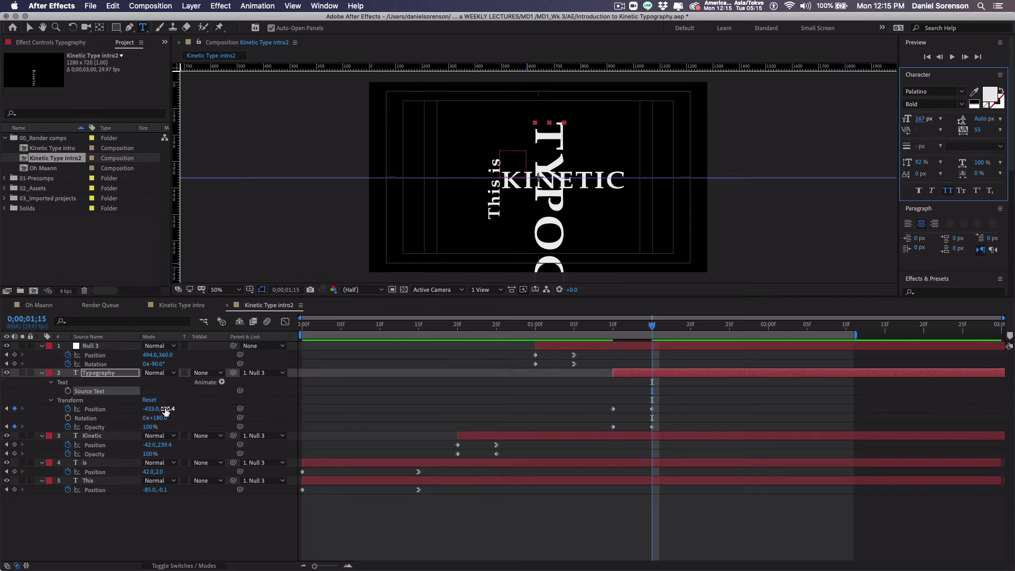
{"action": "left_click_drag", "start_coordinate": [166, 412], "coordinate": [46, 435]}
{"action": "left_click_drag", "start_coordinate": [490, 333], "coordinate": [615, 347]}
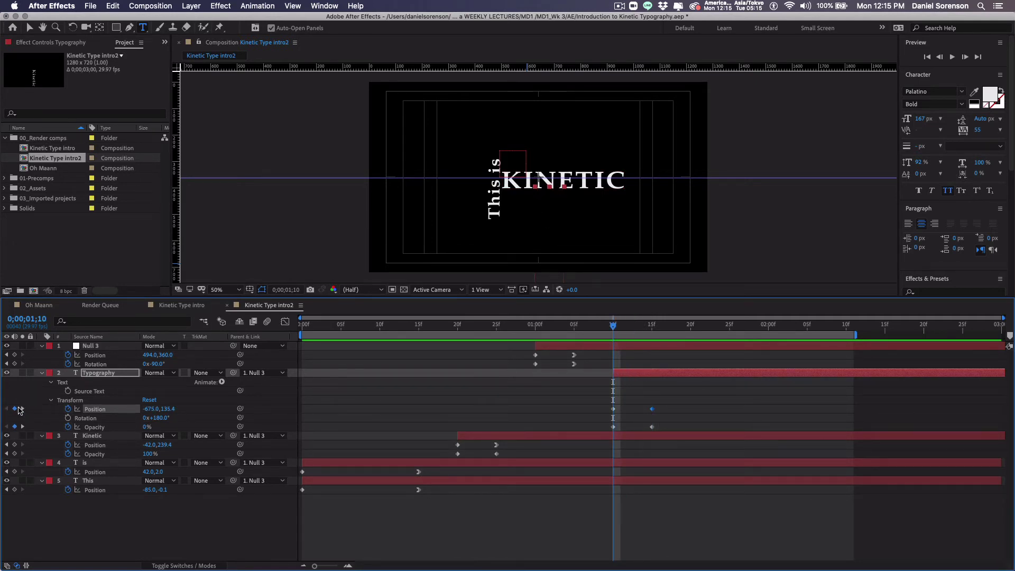
{"action": "left_click", "coordinate": [22, 408]}
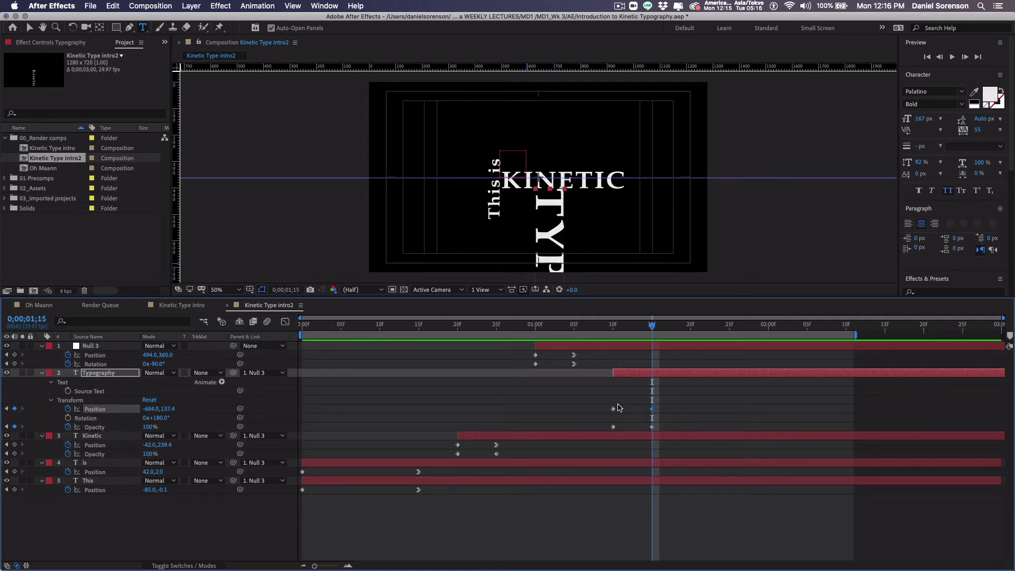
Lower the X Position of the Typography layer's keyframe at 0;00;01;10 so the enlarged word starts farther below the frame
{"action": "left_click", "coordinate": [6, 409]}
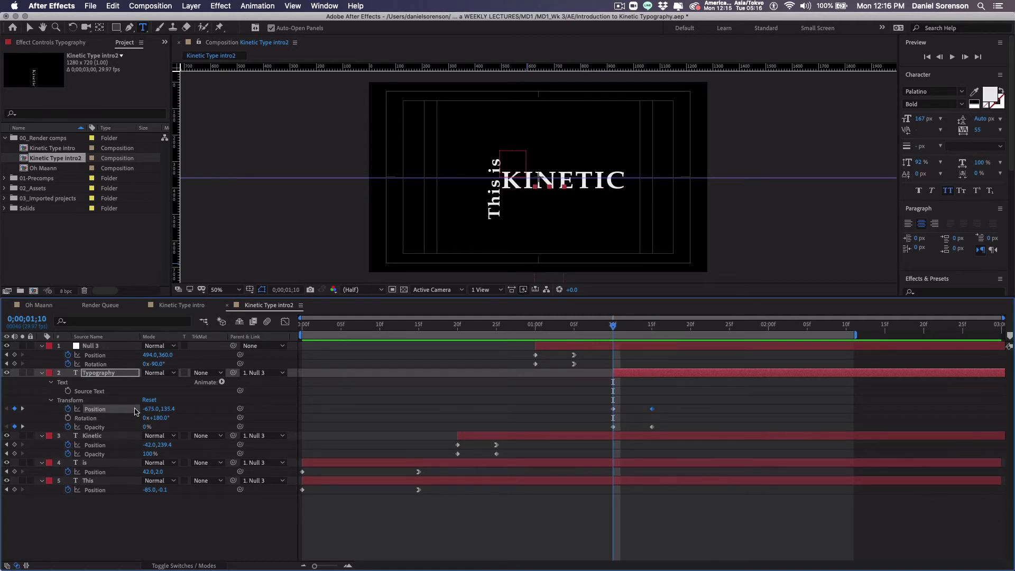
{"action": "left_click_drag", "start_coordinate": [160, 409], "coordinate": [2, 409]}
{"action": "left_click_drag", "start_coordinate": [153, 410], "coordinate": [120, 409]}
{"action": "left_click_drag", "start_coordinate": [615, 329], "coordinate": [655, 376]}
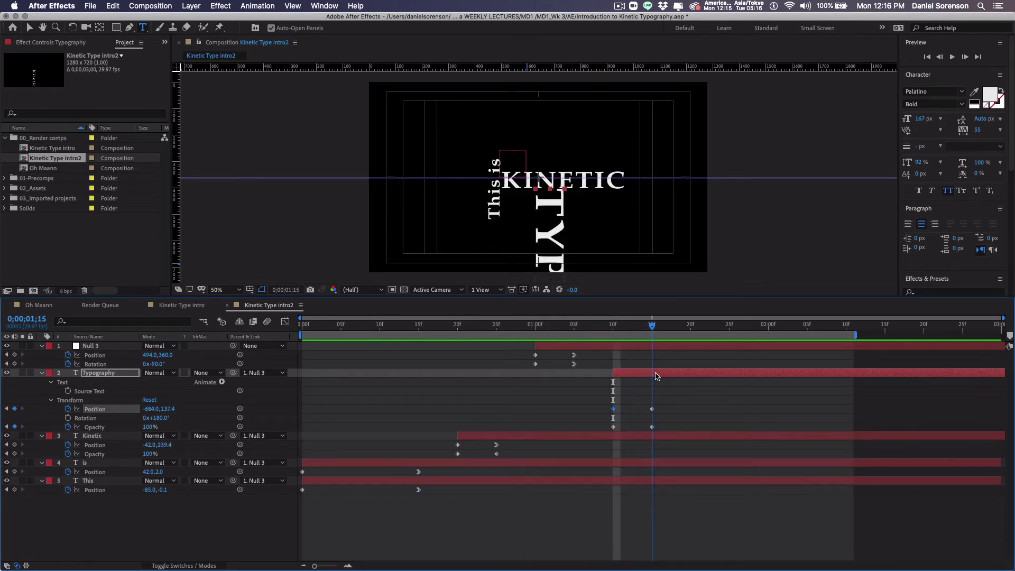
Hold Null 3's Rotation with a keyframe at 0;00;01;15 and keyframe it to -180° at 0;00;01;20
{"action": "left_click", "coordinate": [641, 348]}
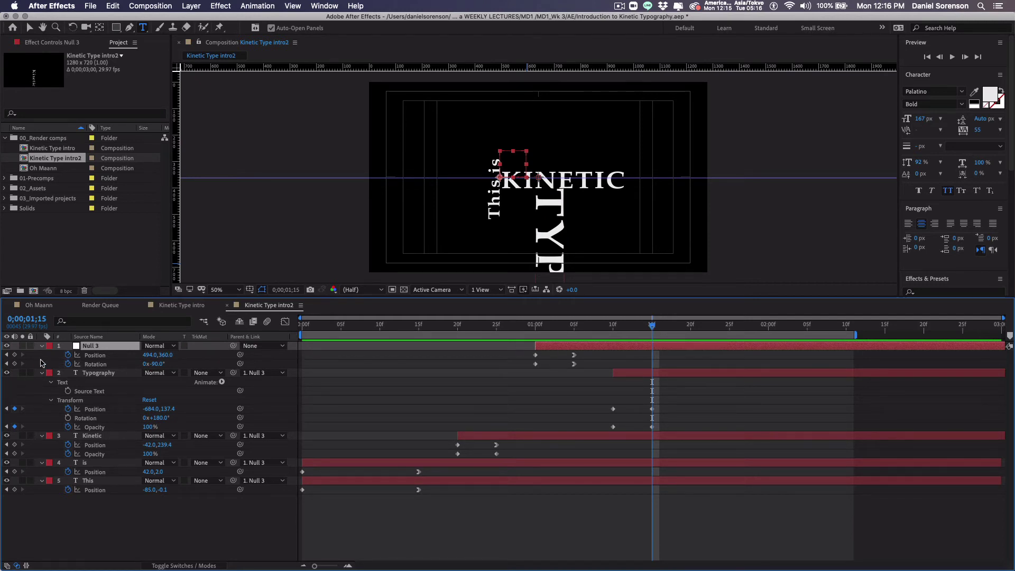
{"action": "left_click", "coordinate": [14, 364]}
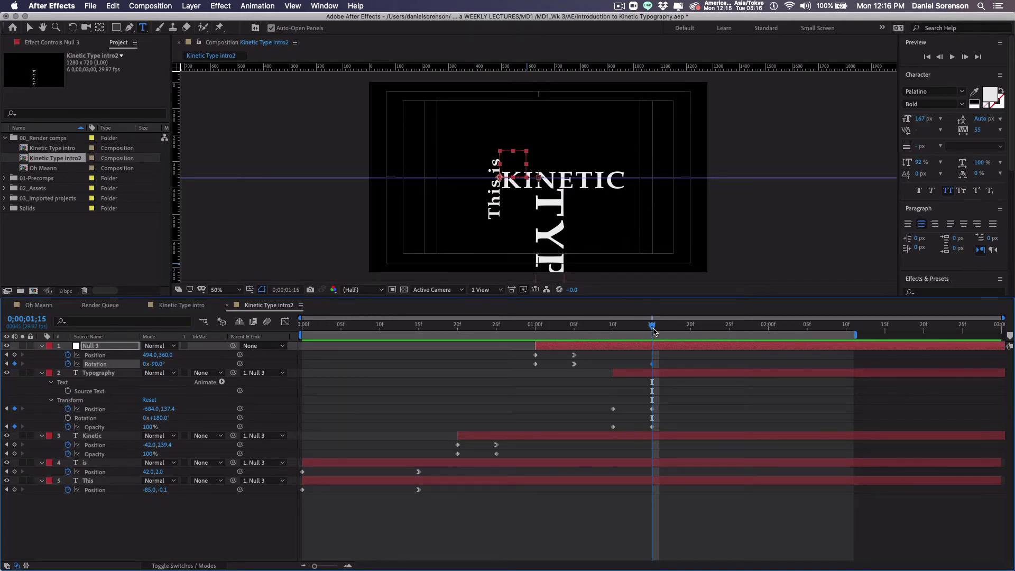
{"action": "left_click_drag", "start_coordinate": [655, 331], "coordinate": [691, 332]}
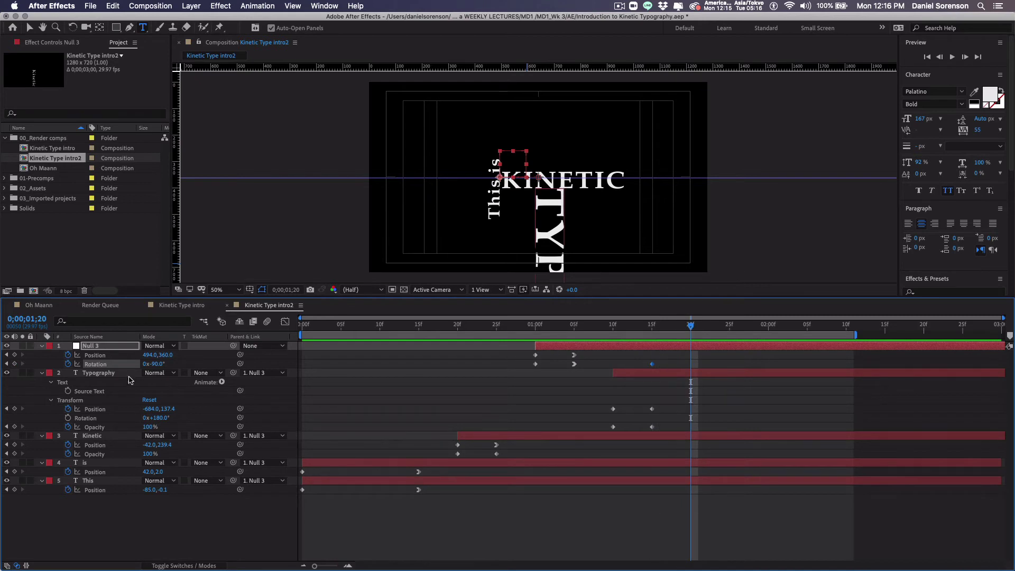
{"action": "left_click_drag", "start_coordinate": [153, 364], "coordinate": [112, 365]}
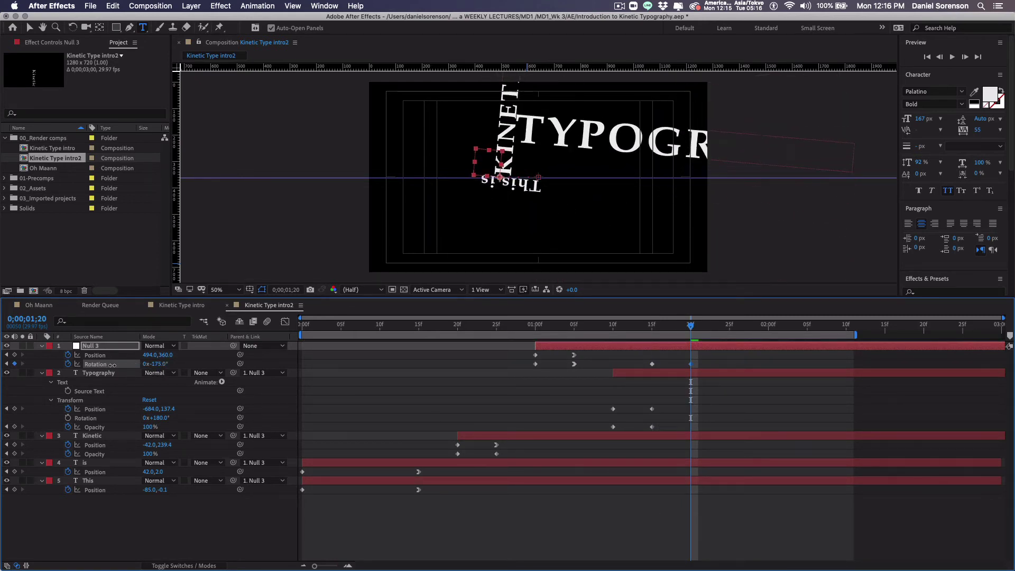
{"action": "left_click", "coordinate": [164, 365]}
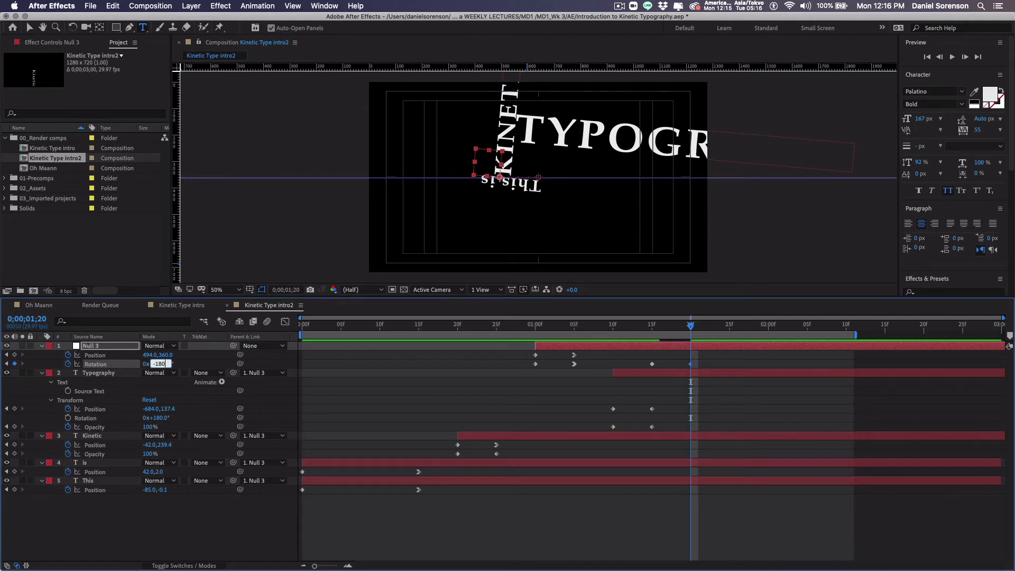
{"action": "key", "text": "Return"}
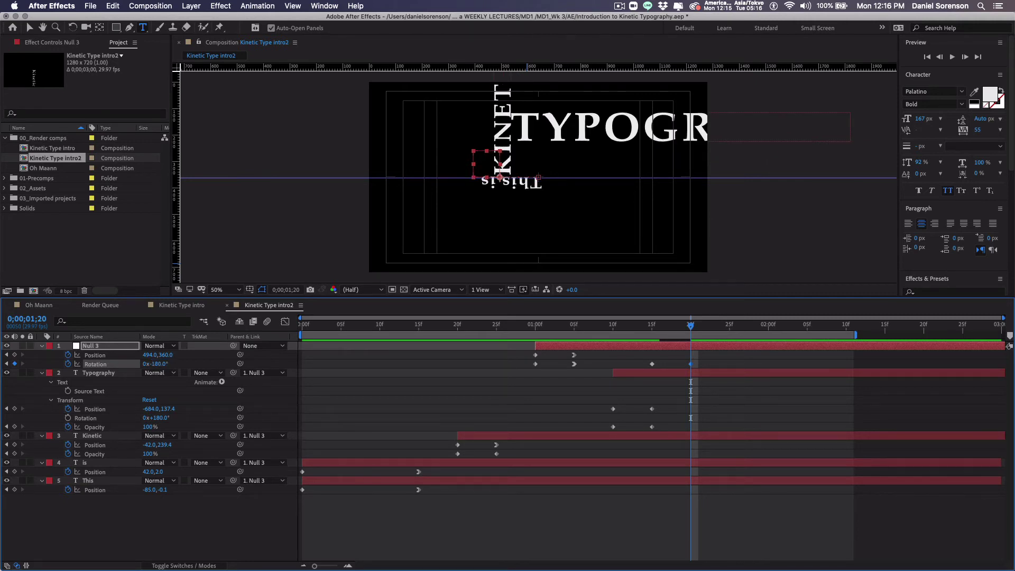
Add a Position keyframe to Null 3 at 0;00;01;15 and set its Position to -25, 552 at 0;00;01;20
{"action": "left_click", "coordinate": [650, 326]}
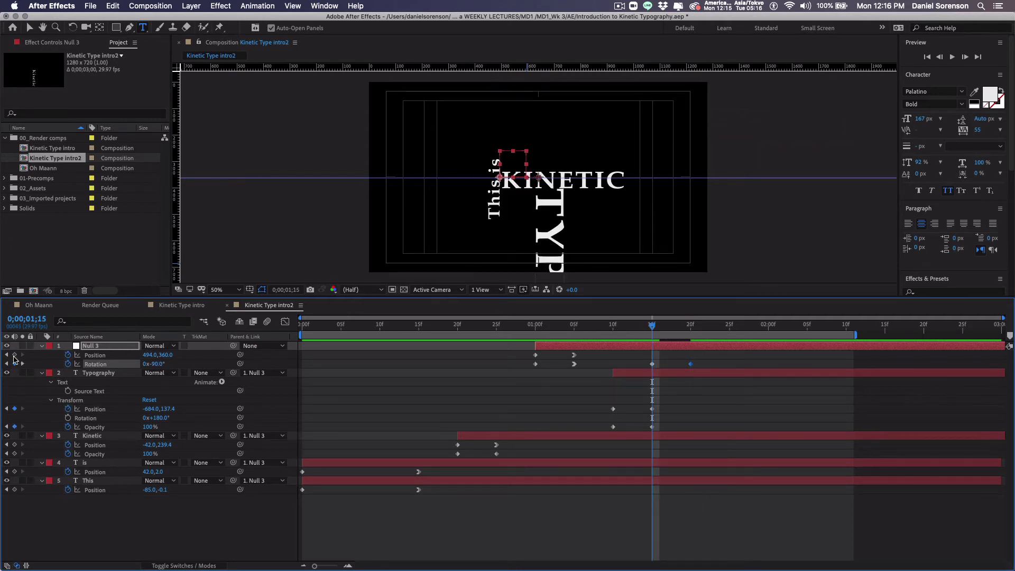
{"action": "left_click", "coordinate": [15, 354]}
{"action": "left_click", "coordinate": [22, 364]}
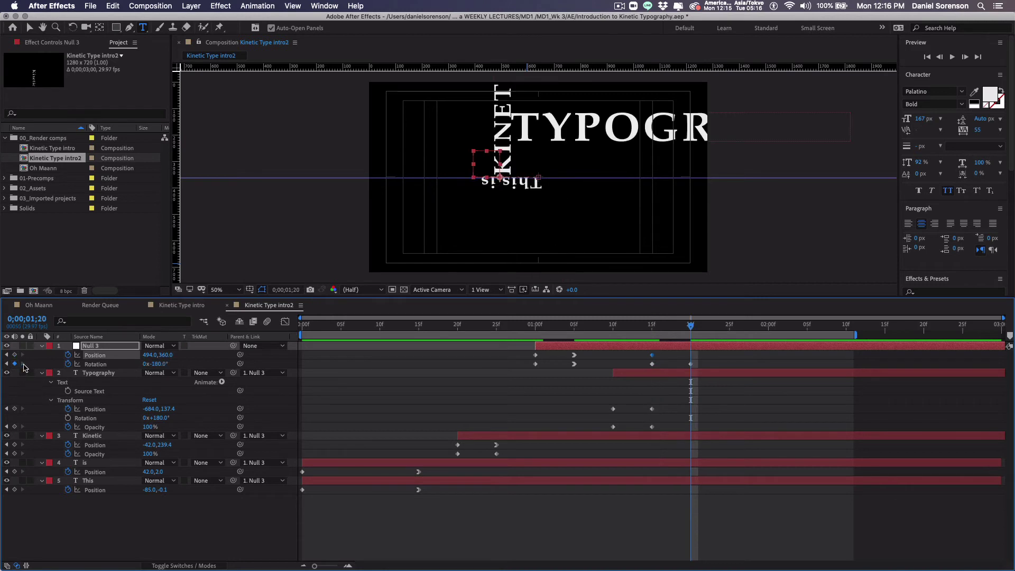
{"action": "left_click_drag", "start_coordinate": [150, 355], "coordinate": [3, 355]}
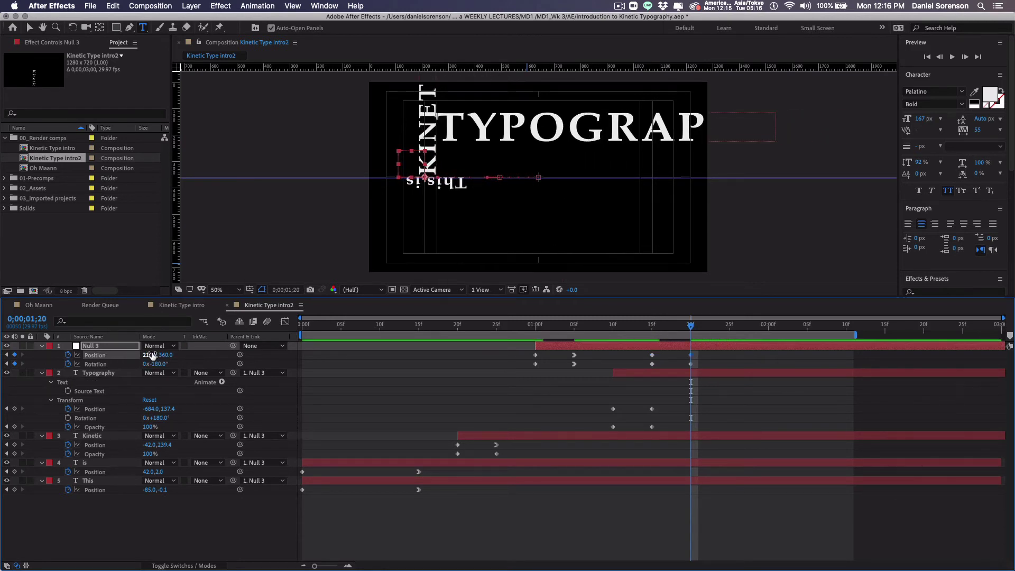
{"action": "left_click_drag", "start_coordinate": [151, 354], "coordinate": [236, 388]}
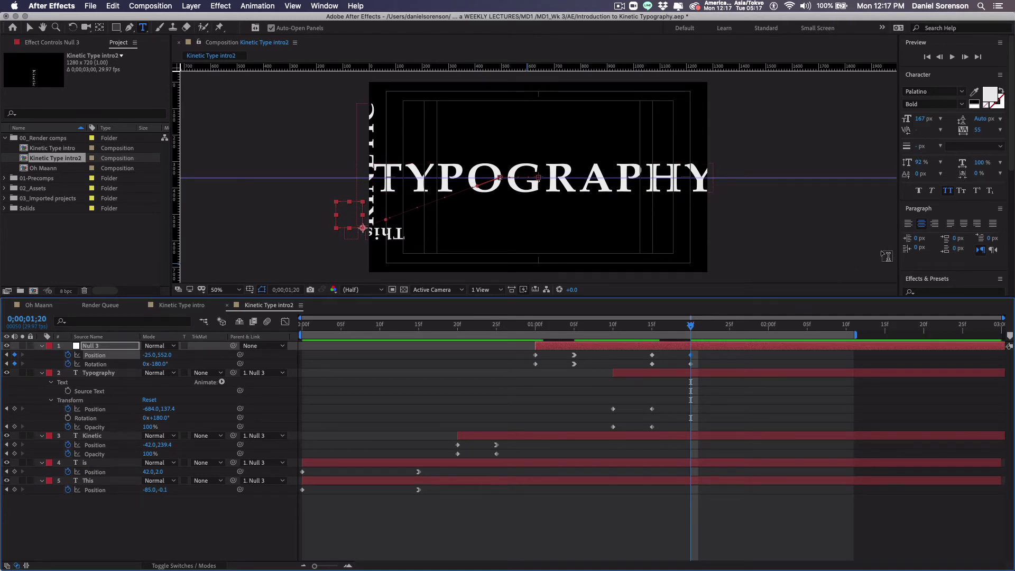
Undo the last change and reduce the Typography text size to 113 px
{"action": "left_click_drag", "start_coordinate": [637, 325], "coordinate": [690, 335]}
{"action": "left_click_drag", "start_coordinate": [918, 119], "coordinate": [891, 122]}
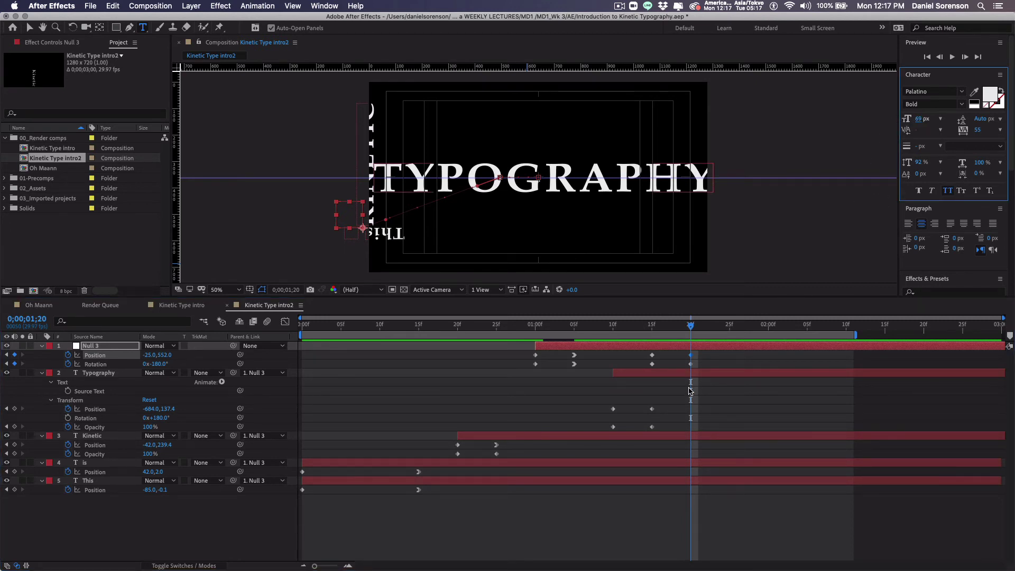
{"action": "key", "text": "super+z"}
{"action": "left_click", "coordinate": [703, 373]}
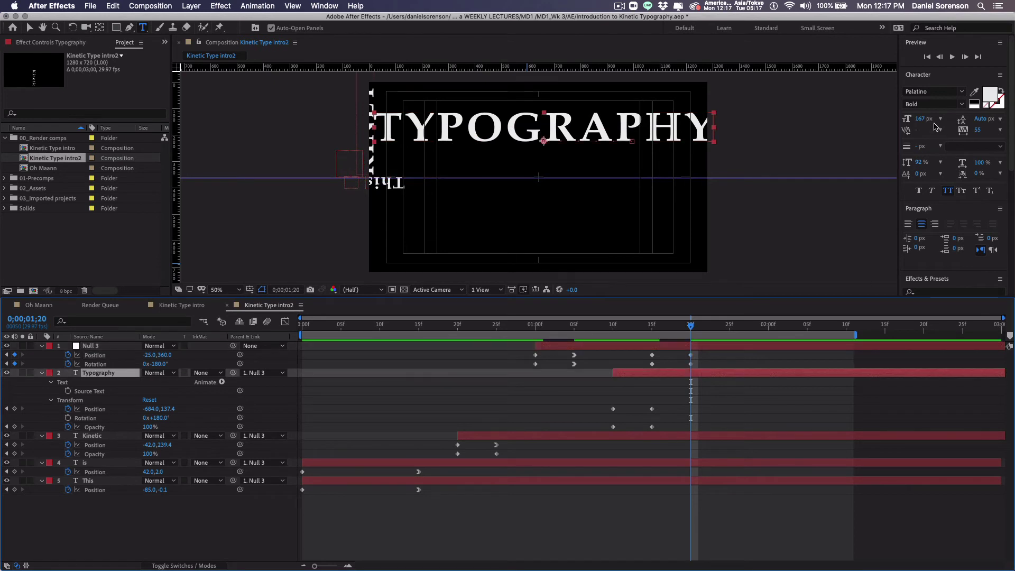
{"action": "left_click_drag", "start_coordinate": [924, 121], "coordinate": [896, 121]}
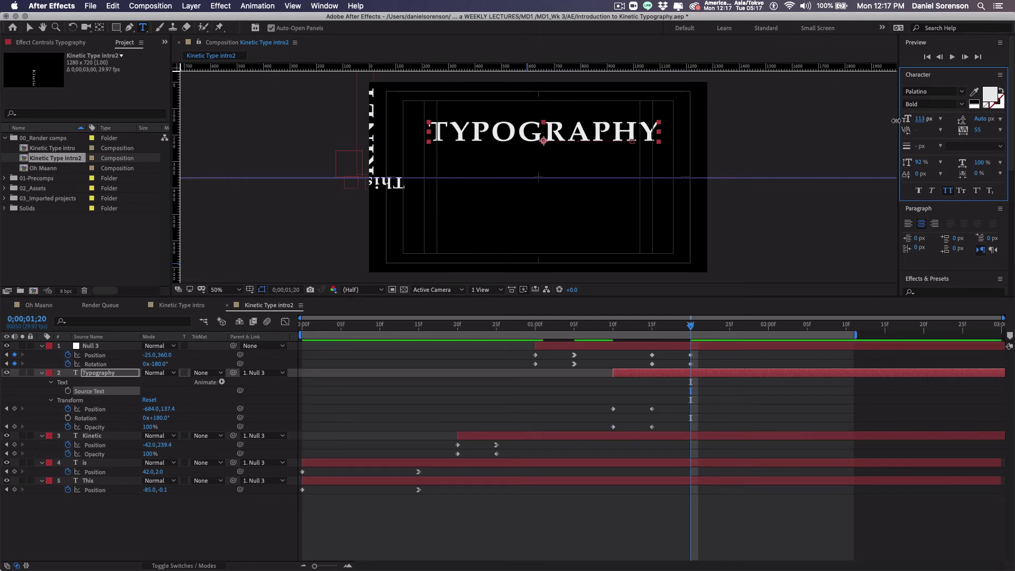
{"action": "left_click_drag", "start_coordinate": [896, 121], "coordinate": [896, 122]}
Set the Typography layer's Position at 0;00;01;15 to -481, 137.4
{"action": "left_click", "coordinate": [679, 326]}
{"action": "left_click_drag", "start_coordinate": [679, 328], "coordinate": [655, 337]}
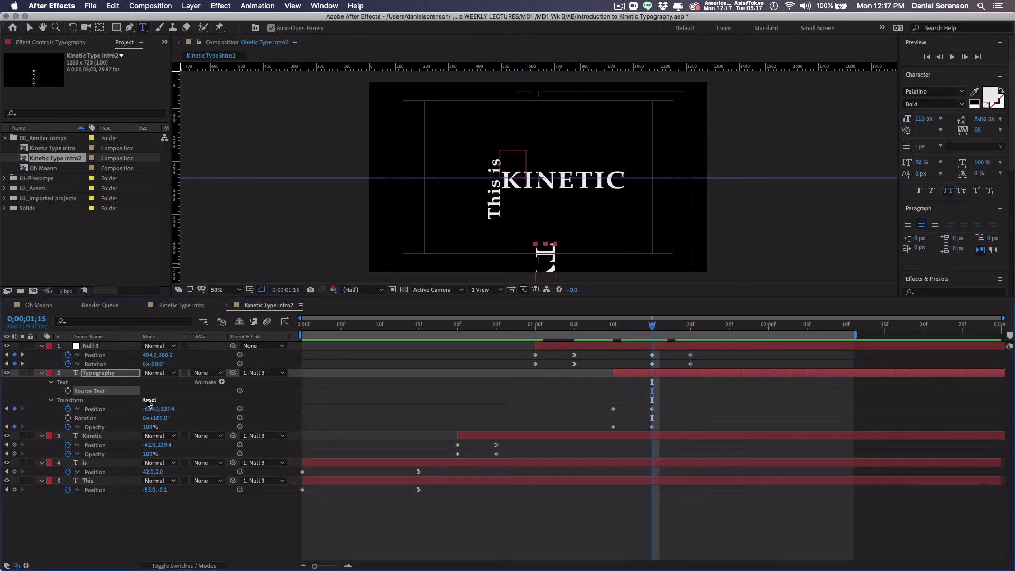
{"action": "key", "text": "p"}
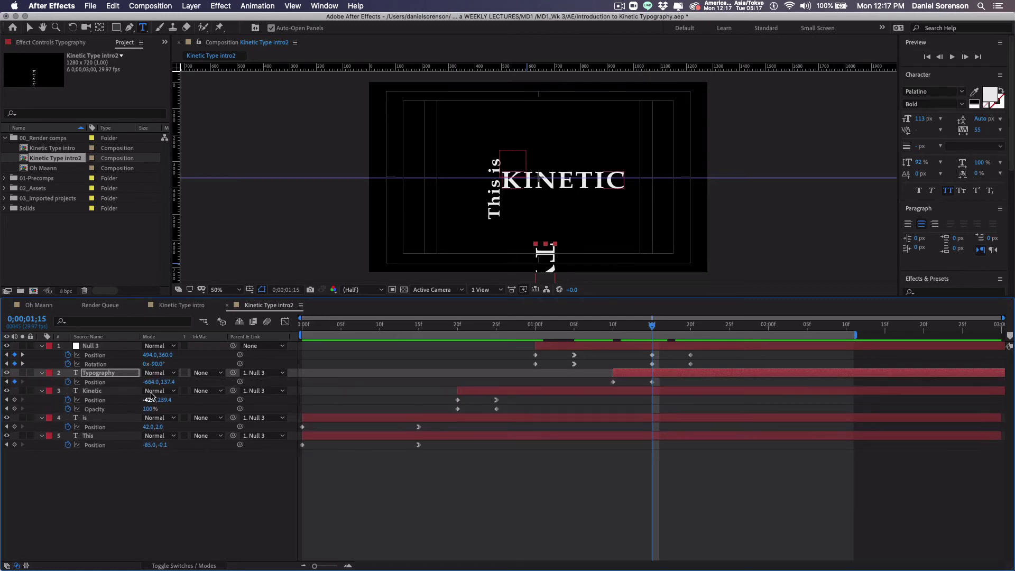
{"action": "left_click_drag", "start_coordinate": [154, 385], "coordinate": [268, 389]}
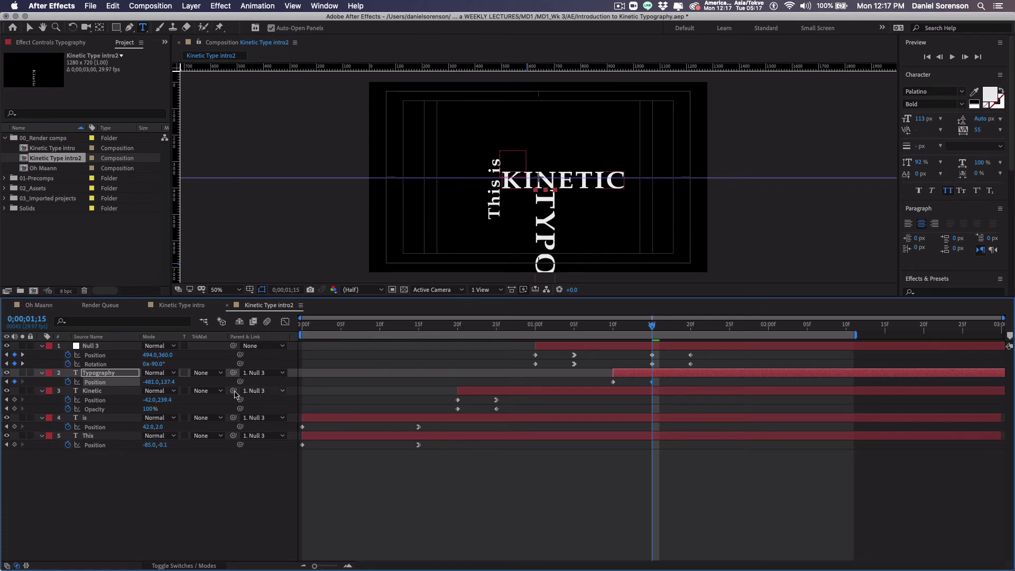
Match the Typography text to the Kinetic layer's font size by setting it to 99 px
{"action": "left_click", "coordinate": [76, 374]}
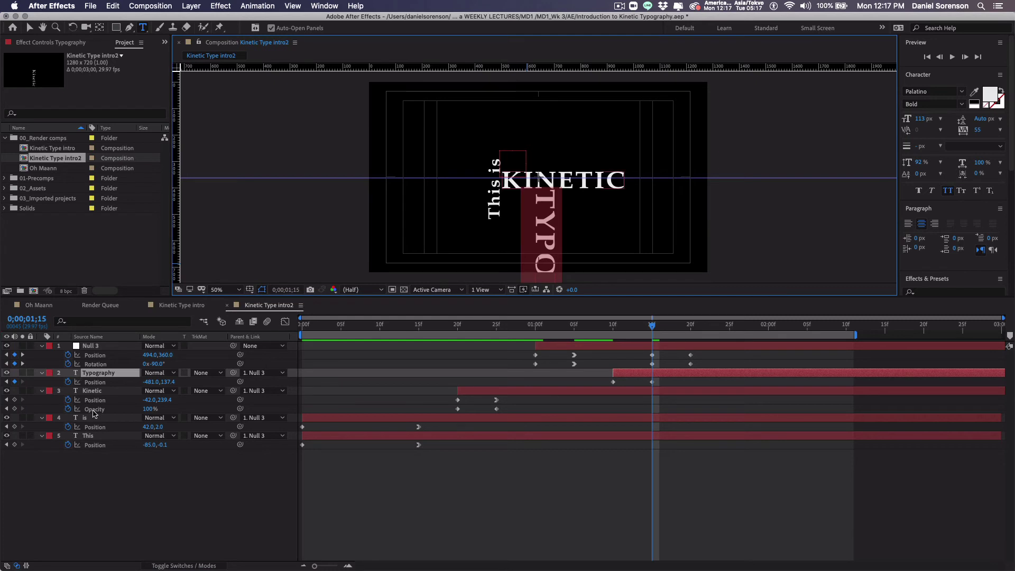
{"action": "left_click", "coordinate": [77, 391]}
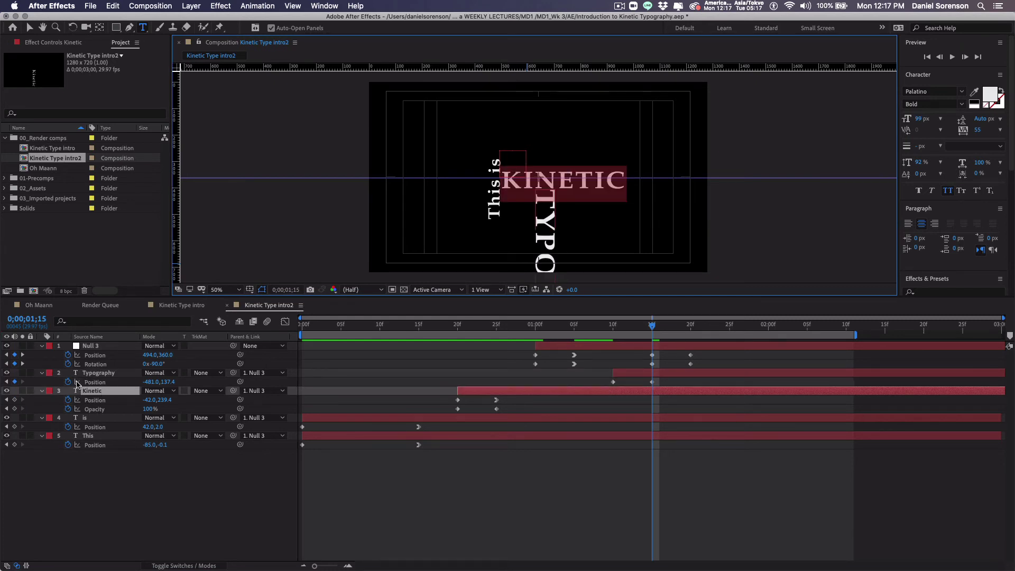
{"action": "left_click", "coordinate": [77, 374]}
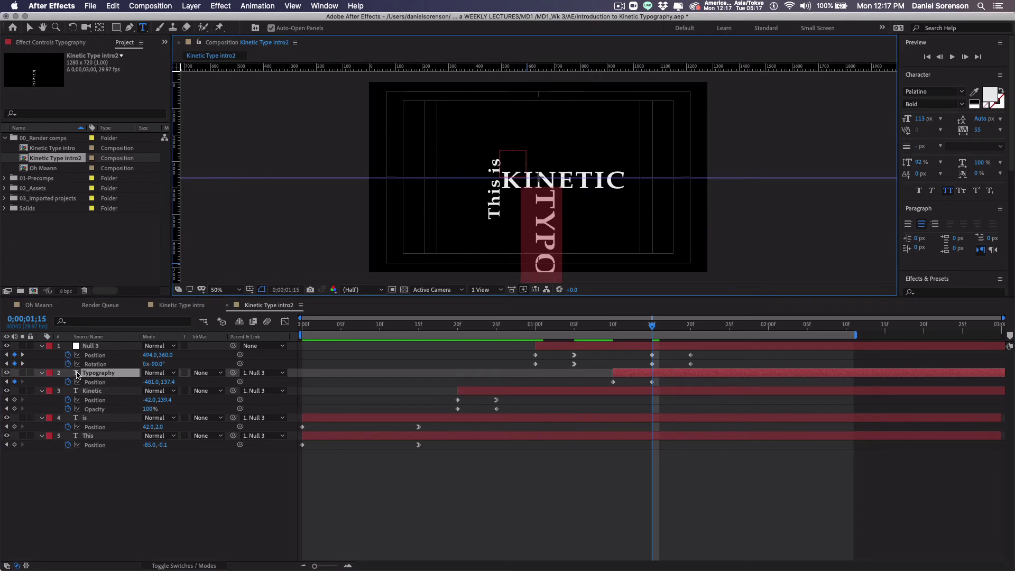
{"action": "left_click", "coordinate": [920, 119]}
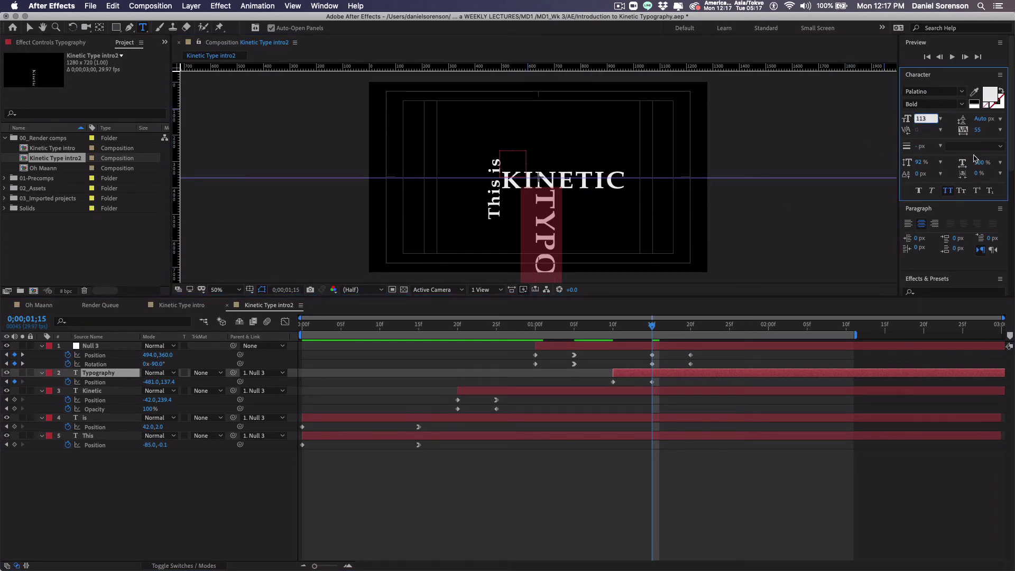
{"action": "type", "text": "99"}
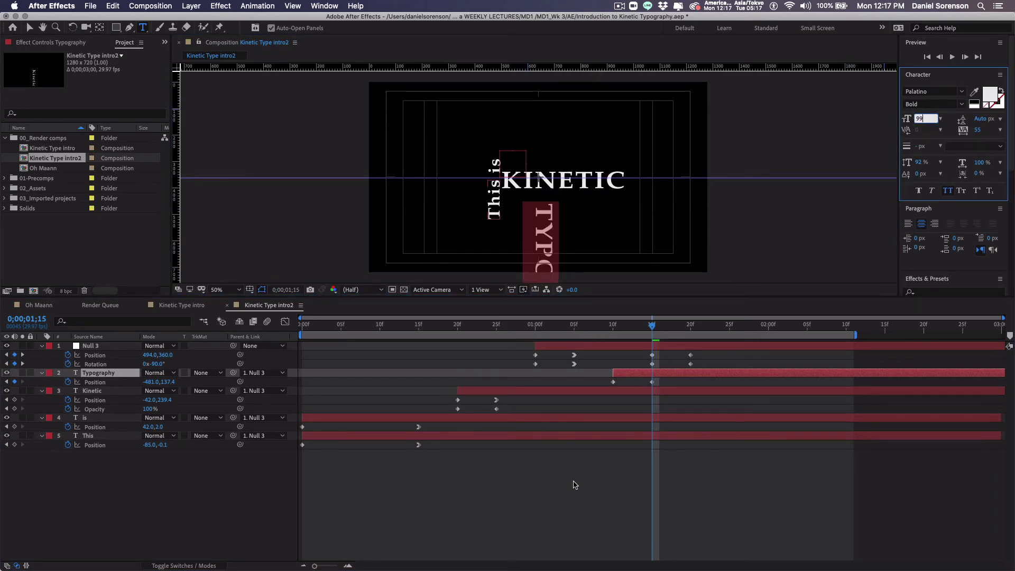
{"action": "left_click", "coordinate": [549, 493]}
Set the Typography layer's Position at 0;00;01;15 to -426, 137.4 and apply Easy Ease In to that keyframe
{"action": "left_click_drag", "start_coordinate": [546, 332], "coordinate": [654, 344]}
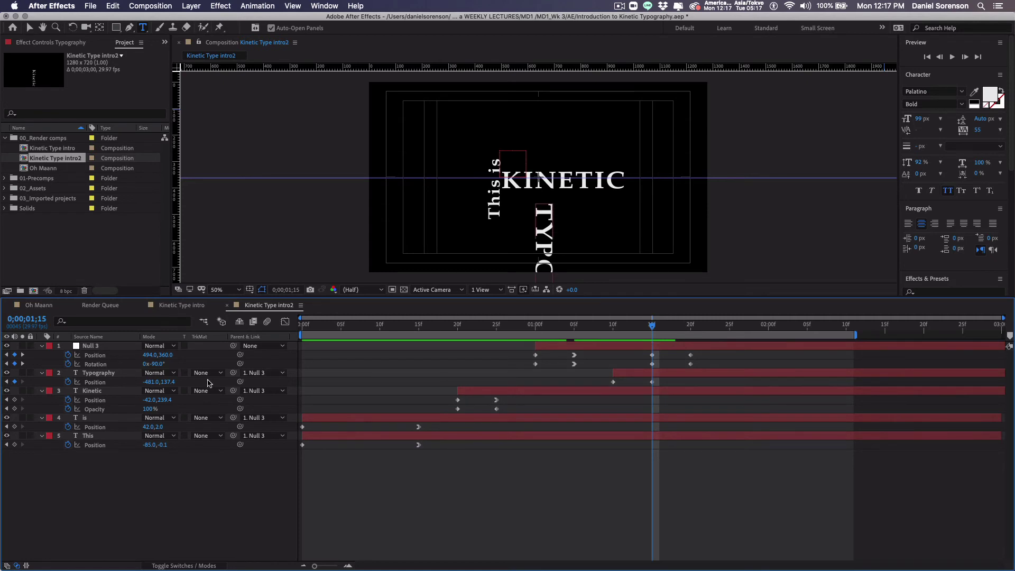
{"action": "mouse_move", "coordinate": [166, 381]}
{"action": "left_mouse_down"}
{"action": "mouse_move", "coordinate": [144, 382]}
{"action": "mouse_move", "coordinate": [180, 383]}
{"action": "left_mouse_up"}
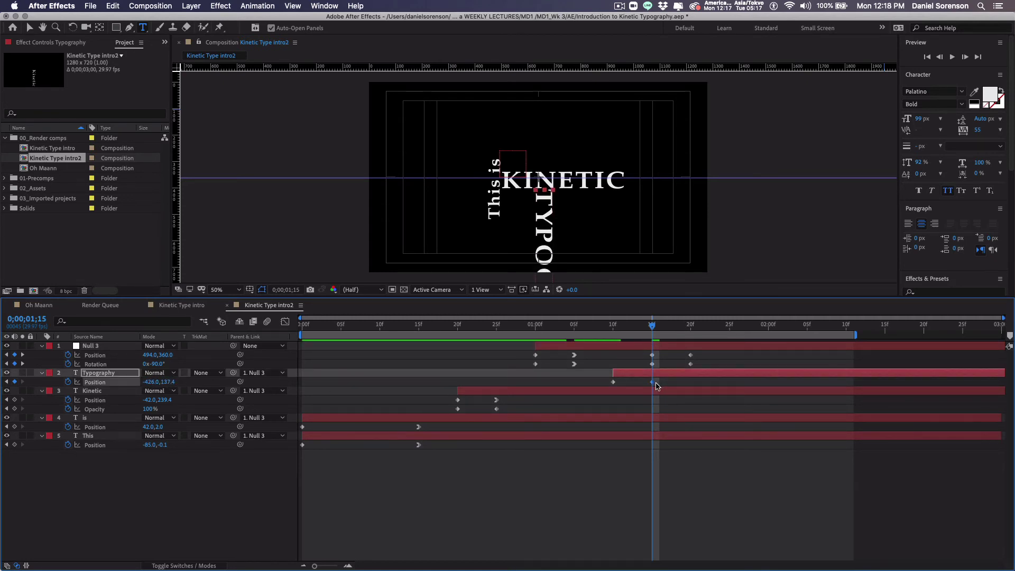
{"action": "right_click", "coordinate": [653, 382]}
{"action": "mouse_move", "coordinate": [722, 506]}
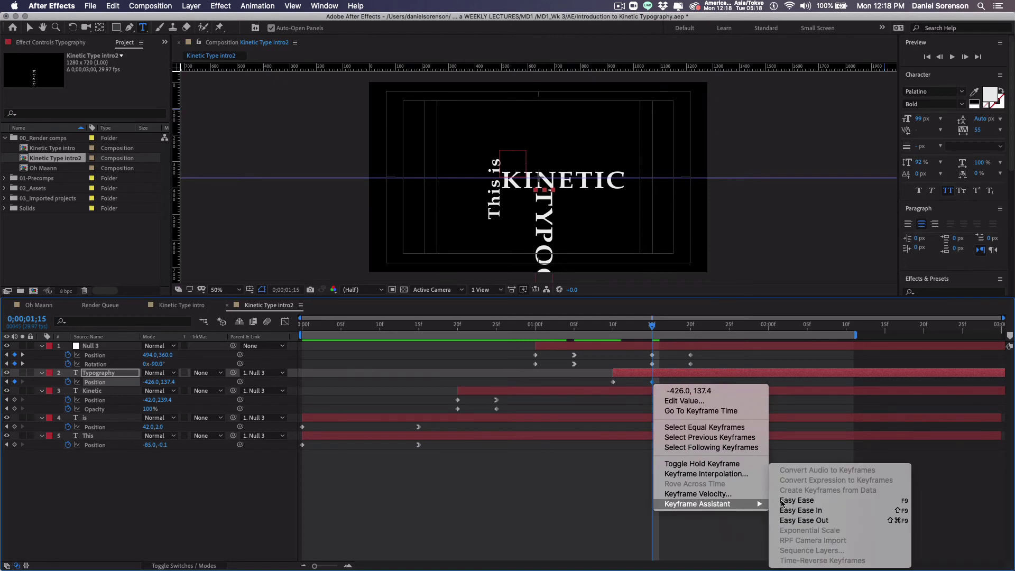
{"action": "left_click", "coordinate": [801, 510]}
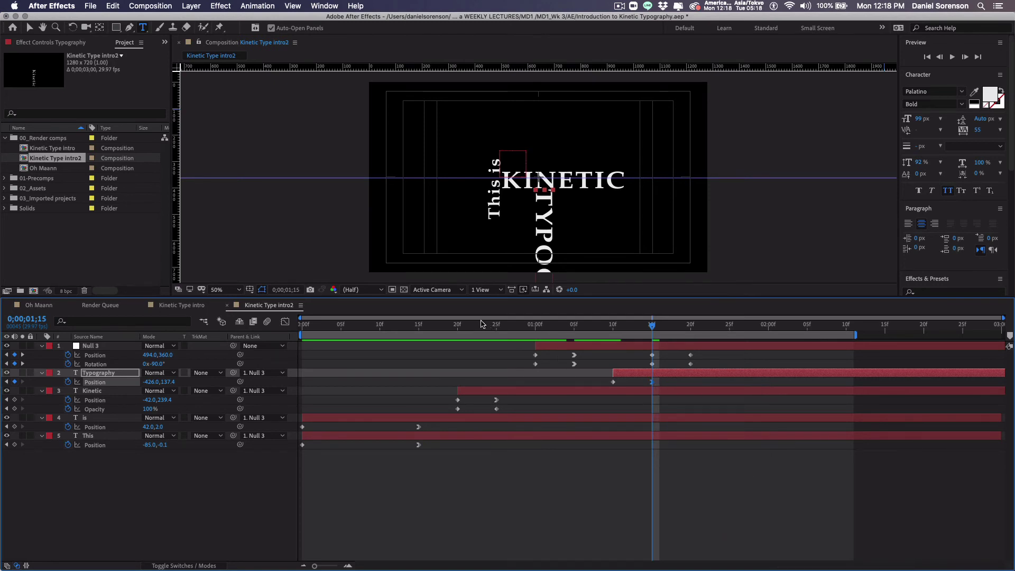
Set Null 3's Position at 0;00;01;20 to 209, 521 and scrub through the rotation to check it
{"action": "left_click_drag", "start_coordinate": [482, 324], "coordinate": [690, 357]}
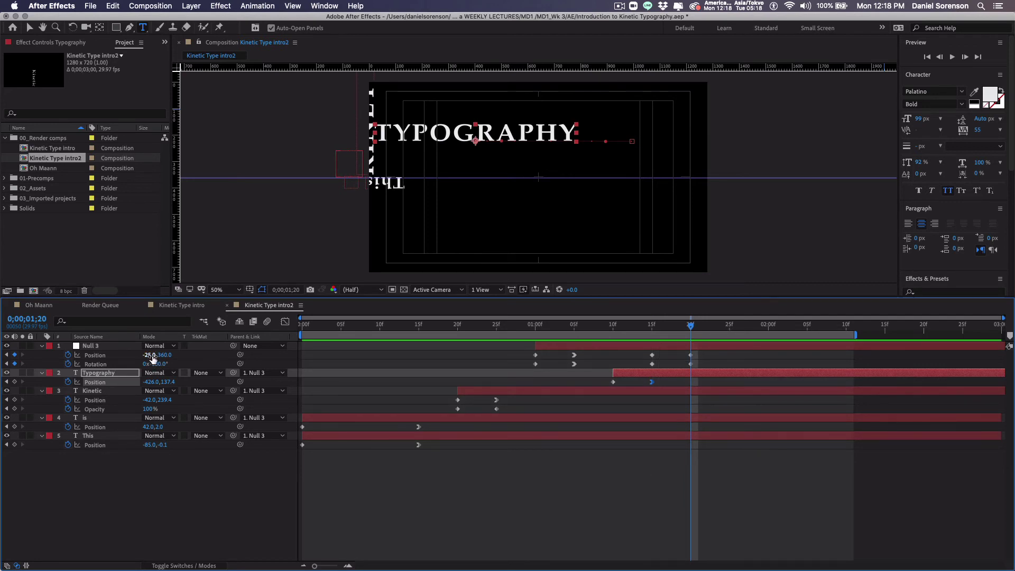
{"action": "left_click_drag", "start_coordinate": [151, 355], "coordinate": [232, 373]}
{"action": "left_click_drag", "start_coordinate": [148, 355], "coordinate": [128, 357]}
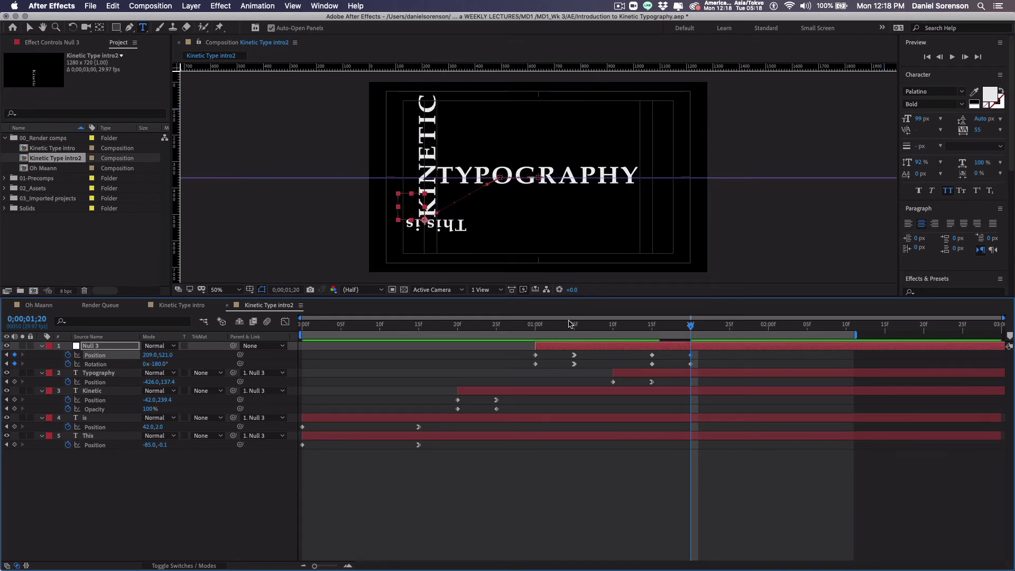
{"action": "left_click_drag", "start_coordinate": [566, 328], "coordinate": [694, 344]}
Add 100% Opacity keyframes at 0;00;01;19 to the Typography, Kinetic, is and This layers
{"action": "mouse_move", "coordinate": [686, 331]}
{"action": "left_mouse_down"}
{"action": "mouse_move", "coordinate": [665, 333]}
{"action": "mouse_move", "coordinate": [681, 329]}
{"action": "left_mouse_up"}
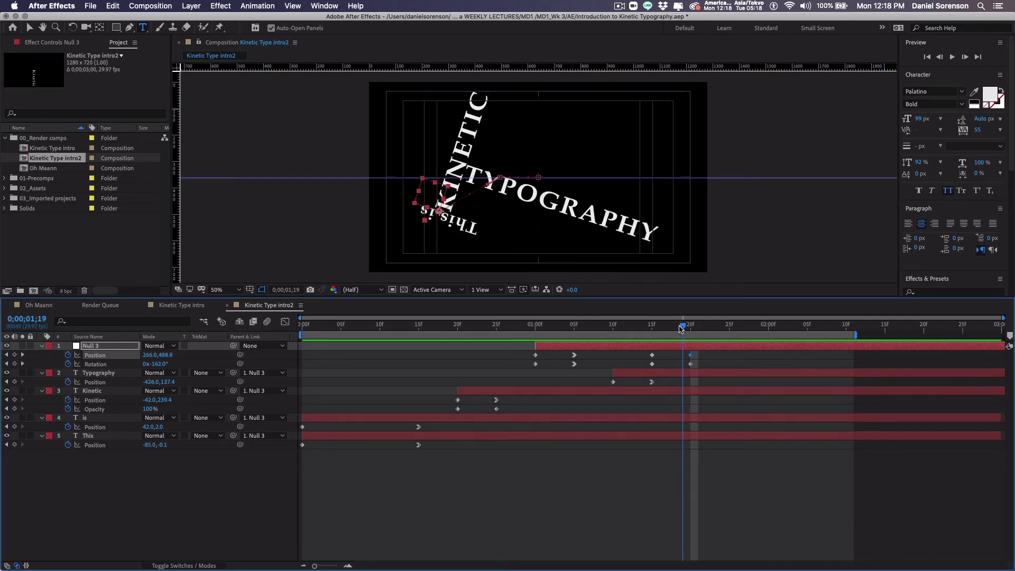
{"action": "left_click", "coordinate": [690, 374]}
{"action": "left_click", "coordinate": [690, 392], "text": "shift"}
{"action": "left_click", "coordinate": [687, 419], "text": "shift"}
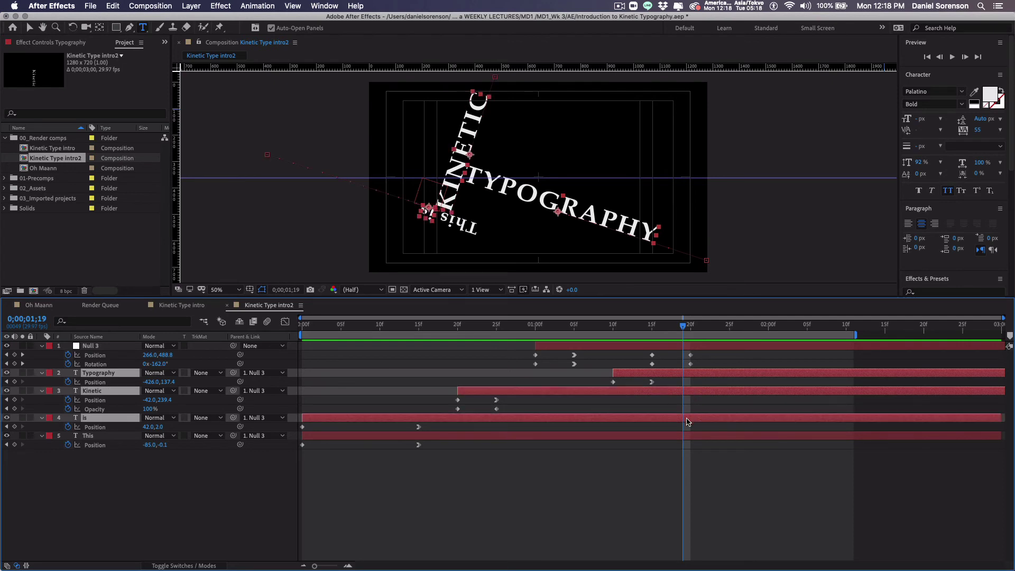
{"action": "left_click", "coordinate": [689, 436], "text": "shift"}
{"action": "key", "text": "t"}
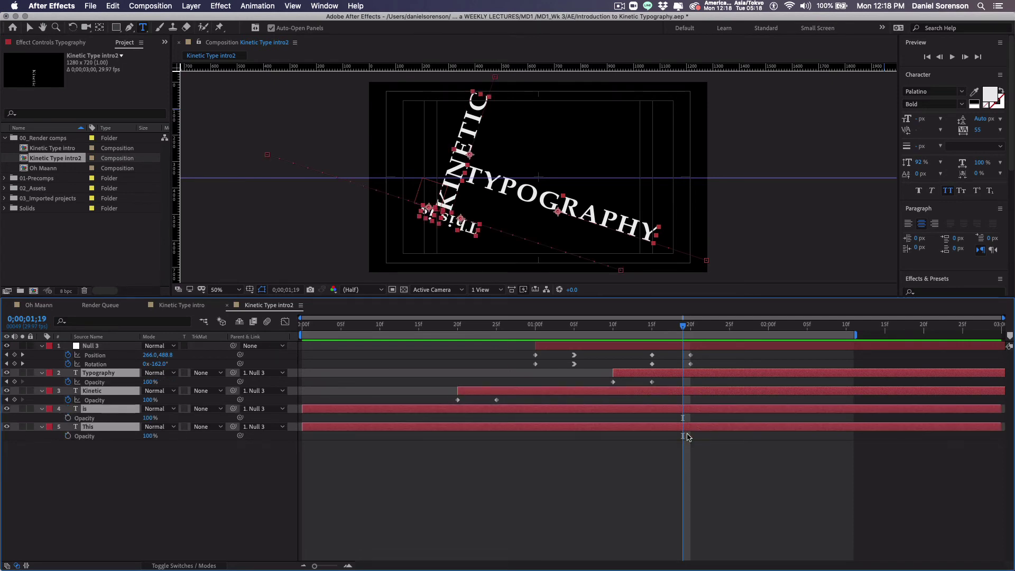
{"action": "key", "text": "t"}
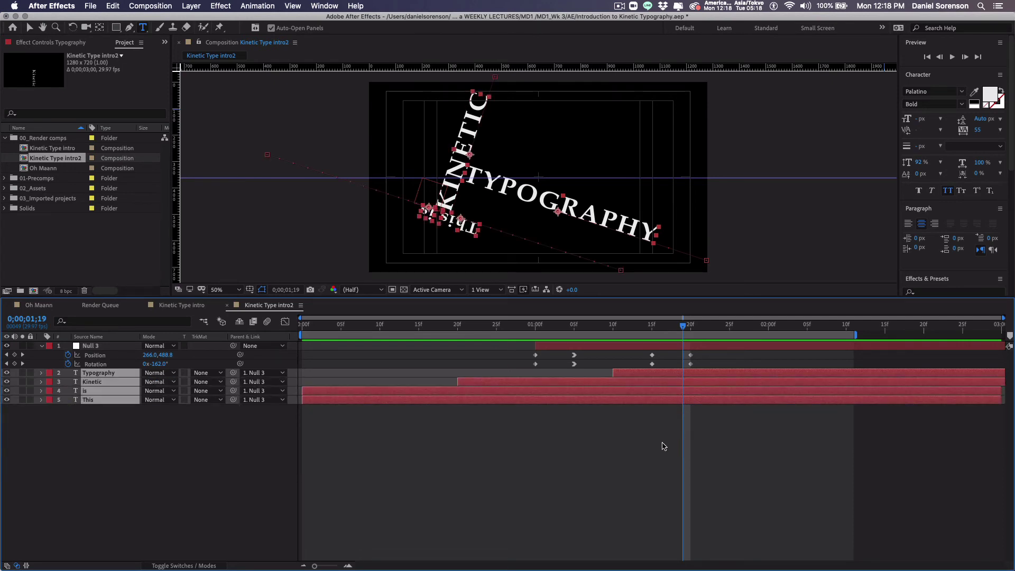
{"action": "key", "text": "t"}
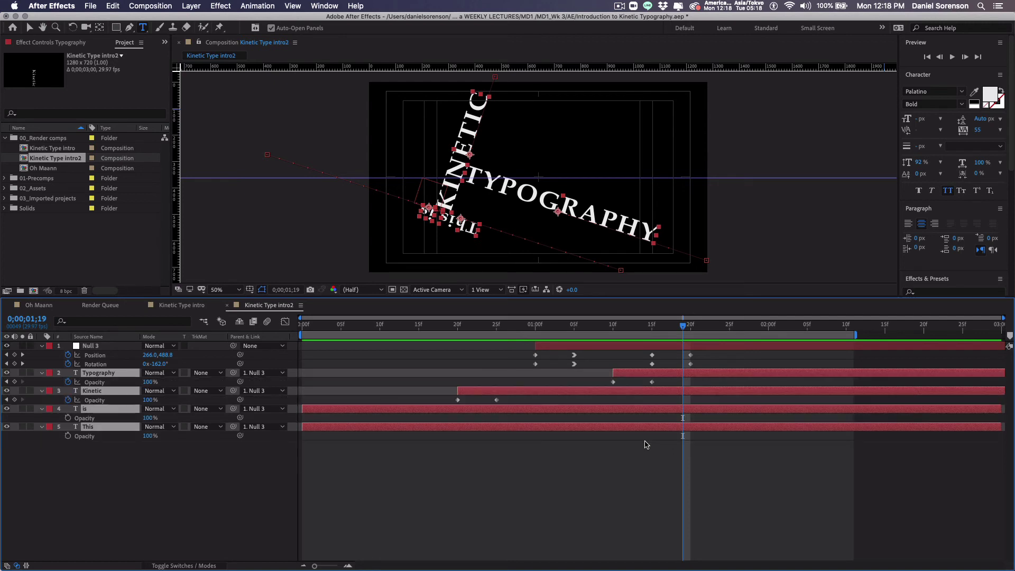
{"action": "left_click", "coordinate": [14, 381]}
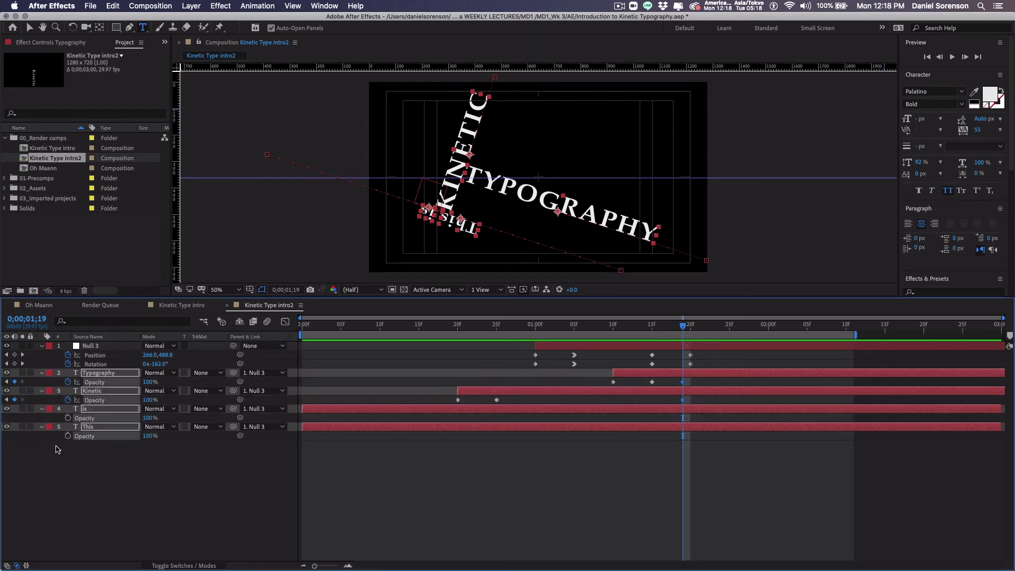
{"action": "left_click", "coordinate": [68, 419]}
{"action": "left_click", "coordinate": [67, 436]}
Keyframe the Opacity of all four text layers to 10% at 0;00;01;21
{"action": "left_click_drag", "start_coordinate": [682, 330], "coordinate": [696, 331]}
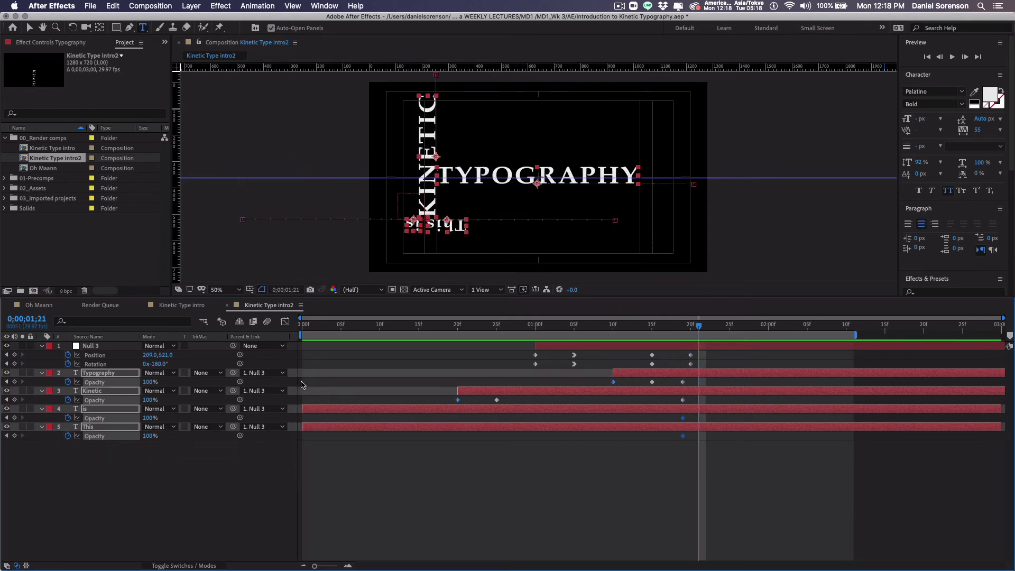
{"action": "left_click_drag", "start_coordinate": [151, 383], "coordinate": [4, 380]}
{"action": "left_click", "coordinate": [533, 516]}
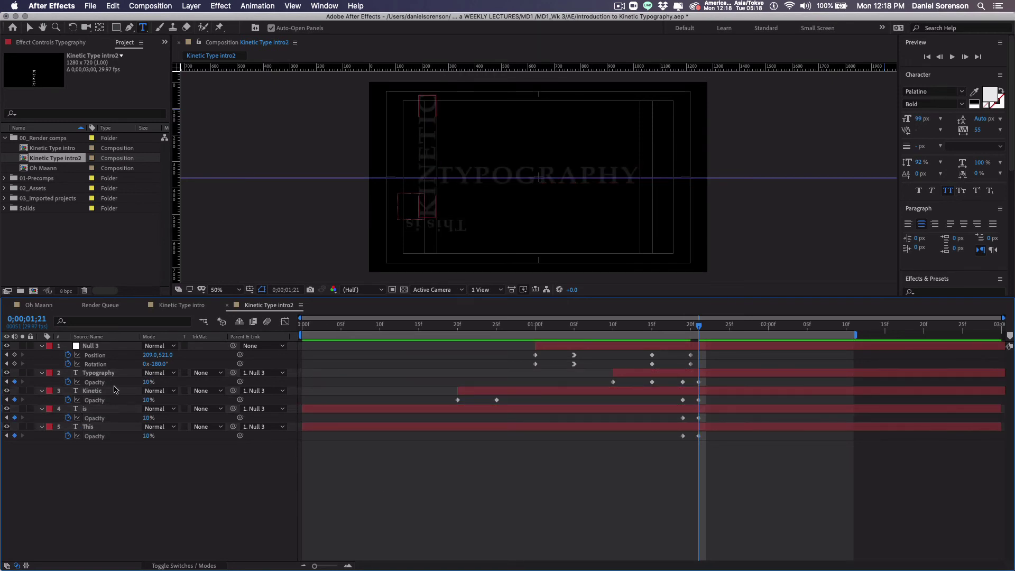
Restore the Typography layer's Opacity to 100% and delete its keyframes at 0;00;01;19 and 0;00;01;21
{"action": "left_click_drag", "start_coordinate": [150, 382], "coordinate": [321, 384]}
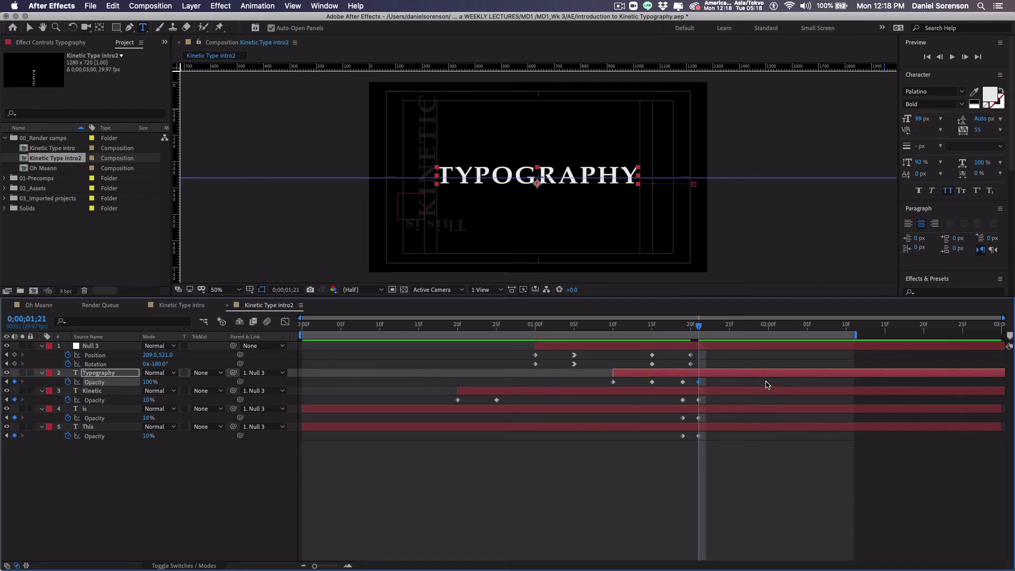
{"action": "left_click_drag", "start_coordinate": [769, 382], "coordinate": [675, 384]}
{"action": "key", "text": "Delete"}
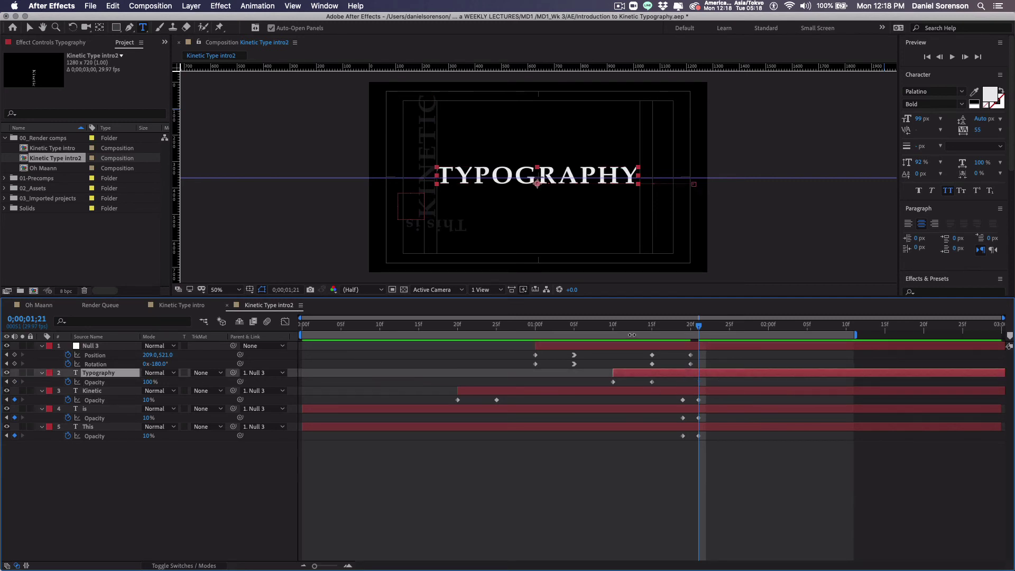
Preview the animation from the start of the composition
{"action": "left_click_drag", "start_coordinate": [574, 328], "coordinate": [302, 328]}
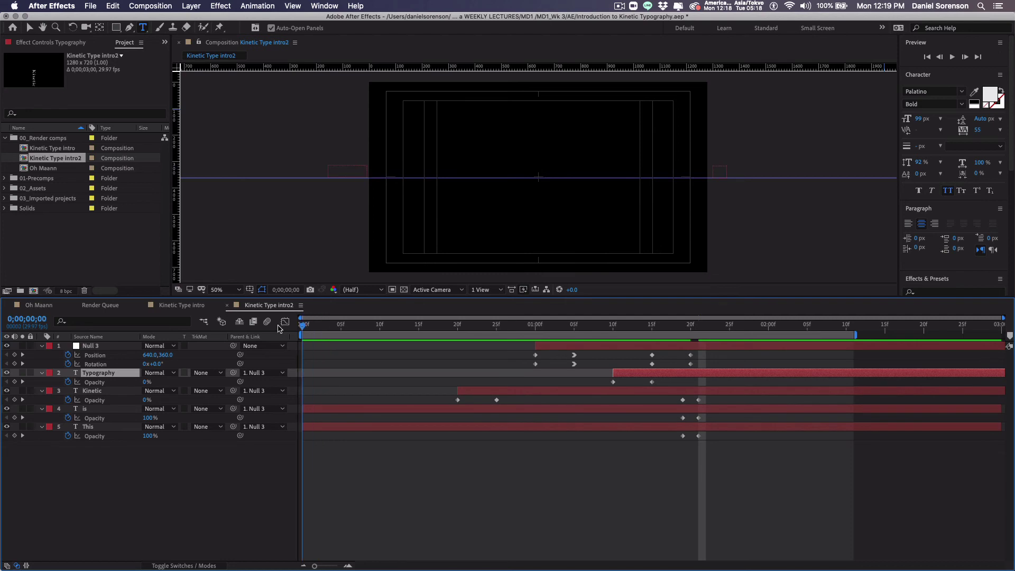
{"action": "key", "text": "space"}
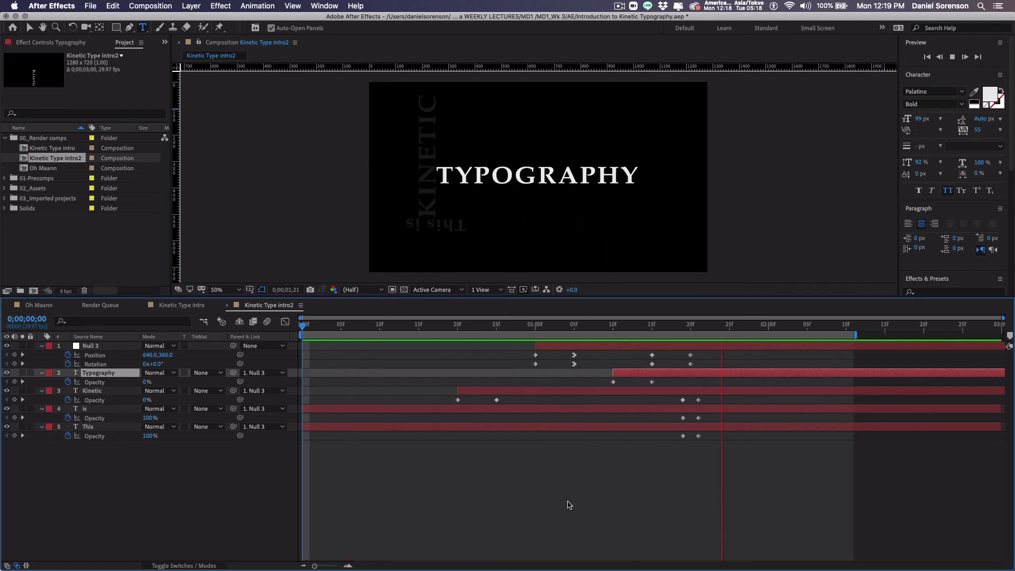
{"action": "key", "text": "space"}
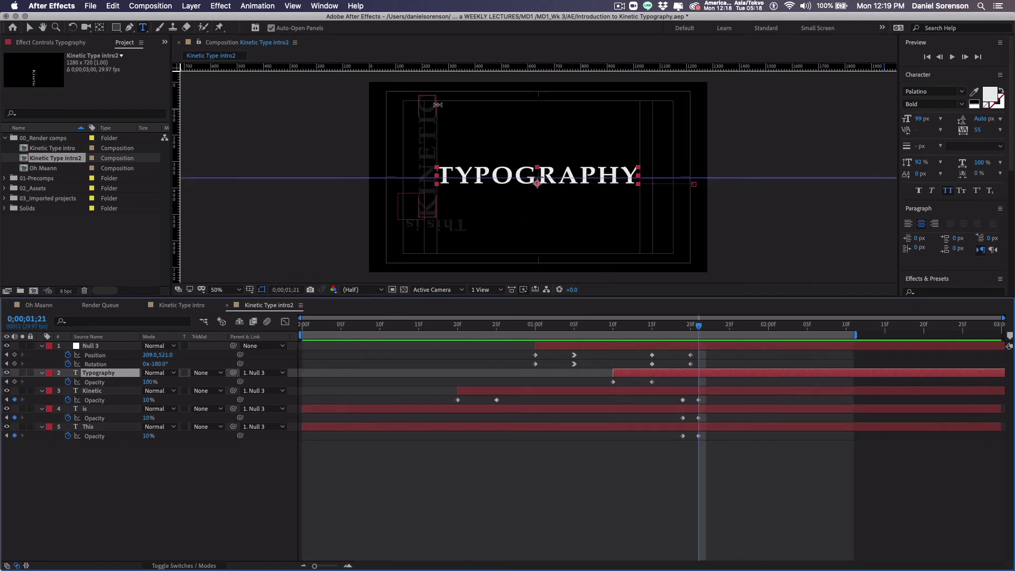
Set the Opacity of the Kinetic, is and This layers to 0% at 0;00;01;21
{"action": "left_click", "coordinate": [714, 390]}
{"action": "left_click", "coordinate": [715, 409], "text": "shift"}
{"action": "left_click", "coordinate": [715, 426], "text": "shift"}
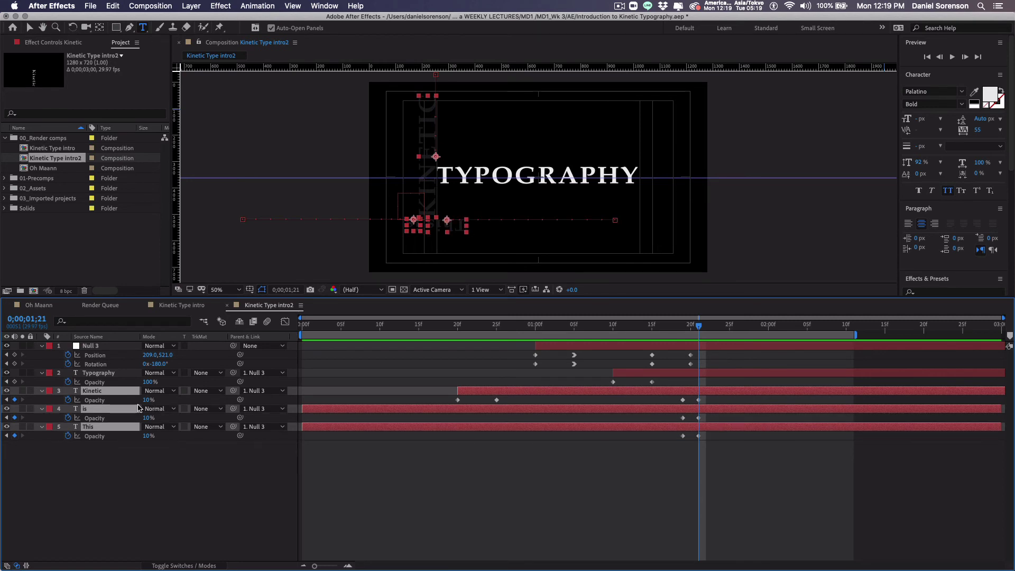
{"action": "left_click_drag", "start_coordinate": [145, 401], "coordinate": [126, 401]}
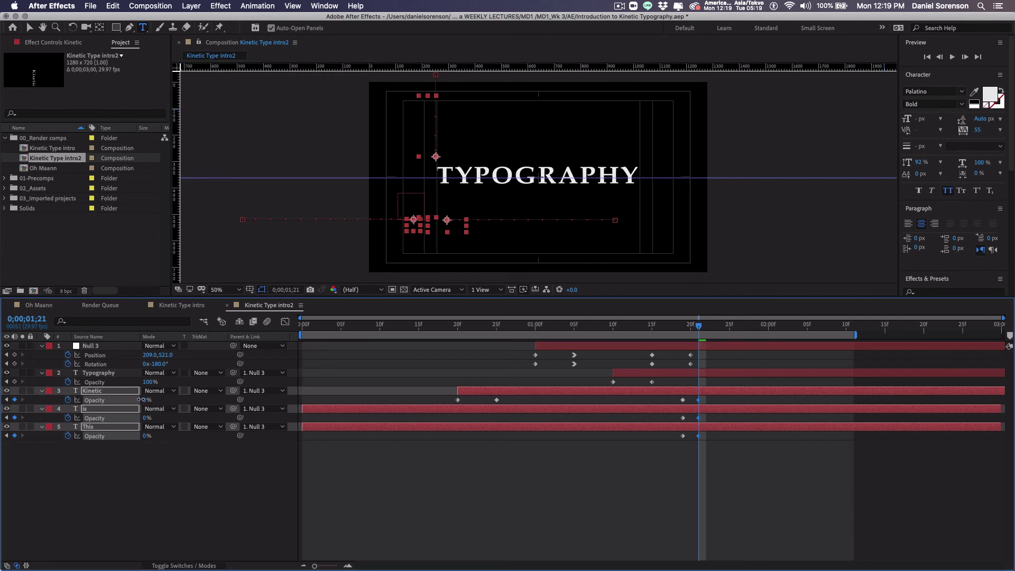
{"action": "left_click", "coordinate": [146, 400]}
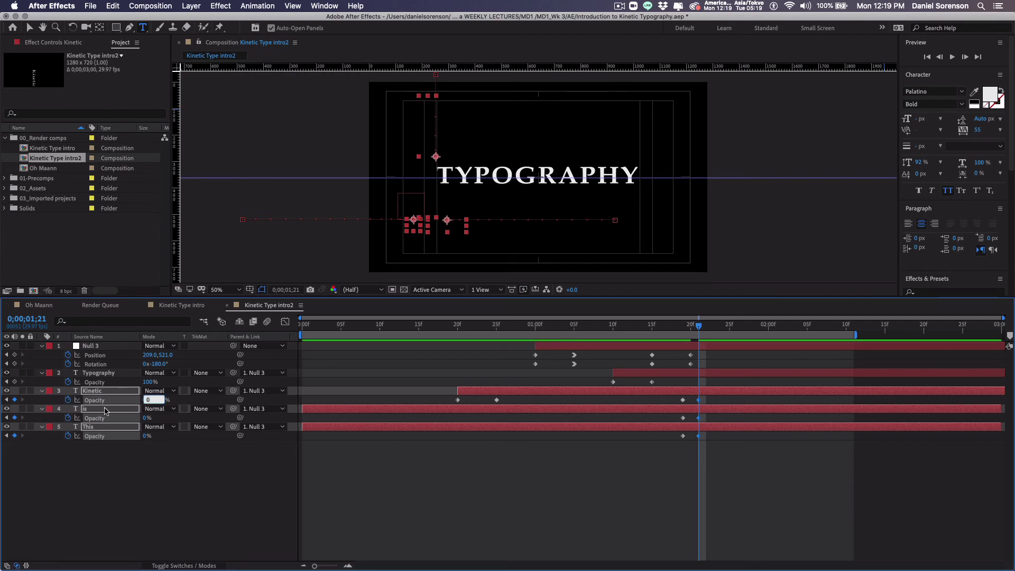
{"action": "left_click", "coordinate": [211, 494]}
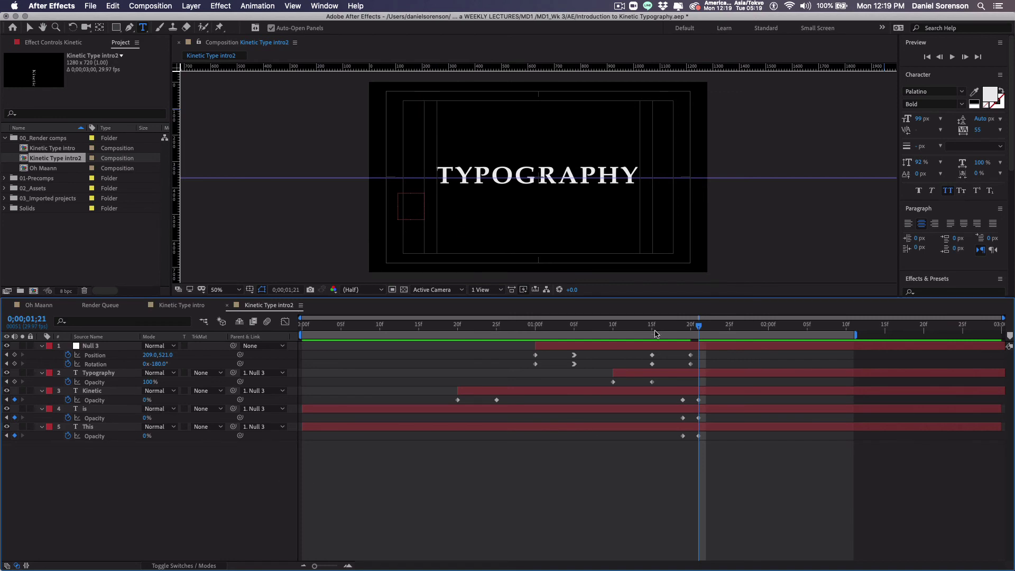
Trim the ends of the Kinetic, is and This layers to 0;00;01;21
{"action": "left_click", "coordinate": [705, 392]}
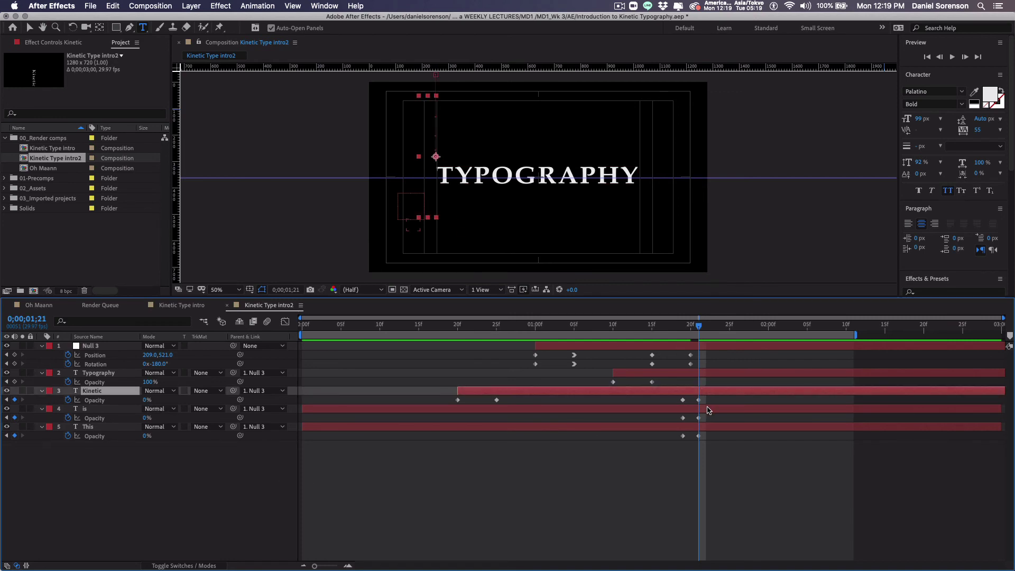
{"action": "left_click", "coordinate": [708, 410], "text": "shift"}
{"action": "left_click", "coordinate": [706, 429], "text": "shift"}
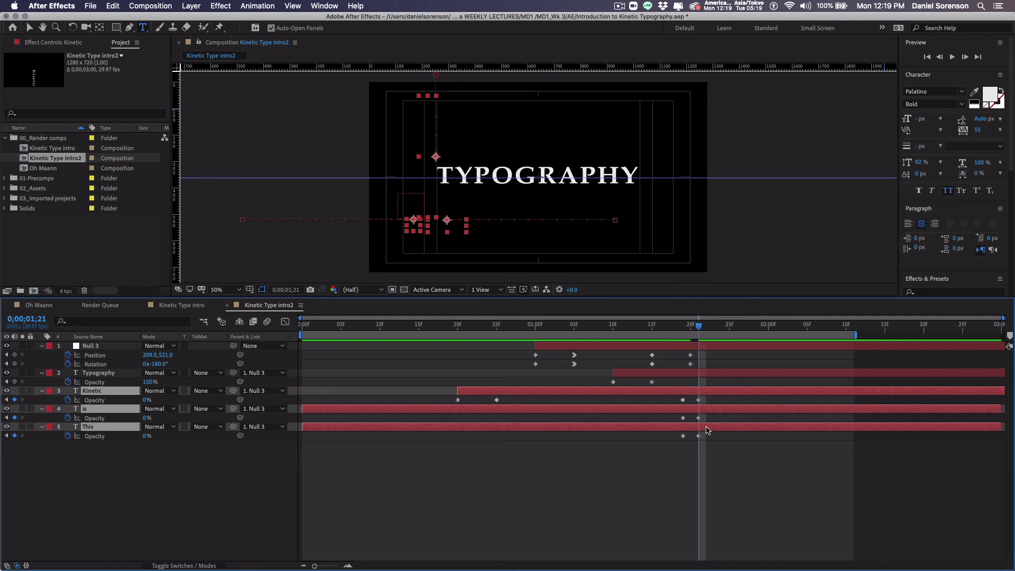
{"action": "key", "text": "alt+bracketright"}
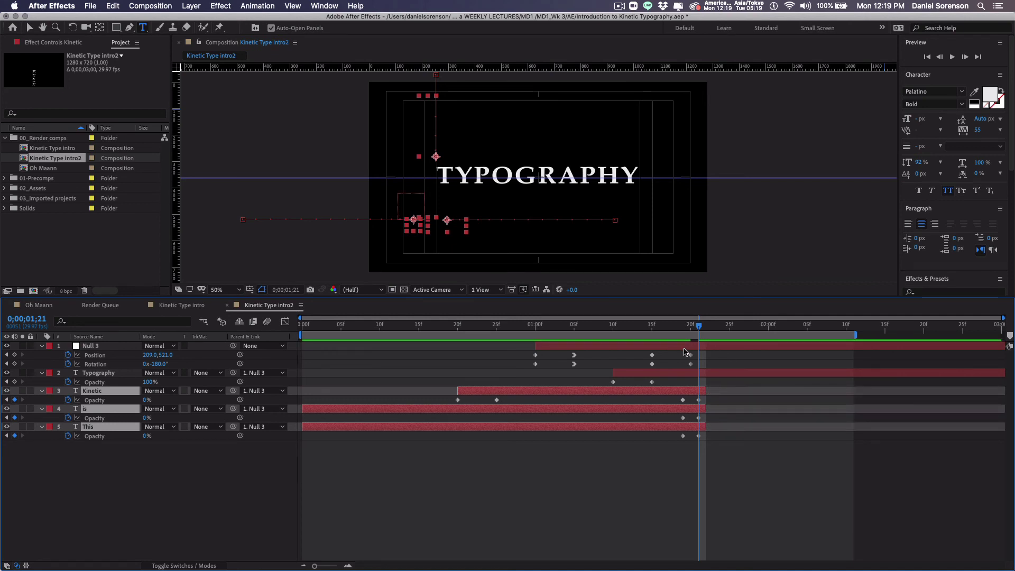
{"action": "mouse_move", "coordinate": [652, 331]}
{"action": "left_mouse_down"}
{"action": "mouse_move", "coordinate": [766, 331]}
{"action": "mouse_move", "coordinate": [645, 331]}
{"action": "left_mouse_up"}
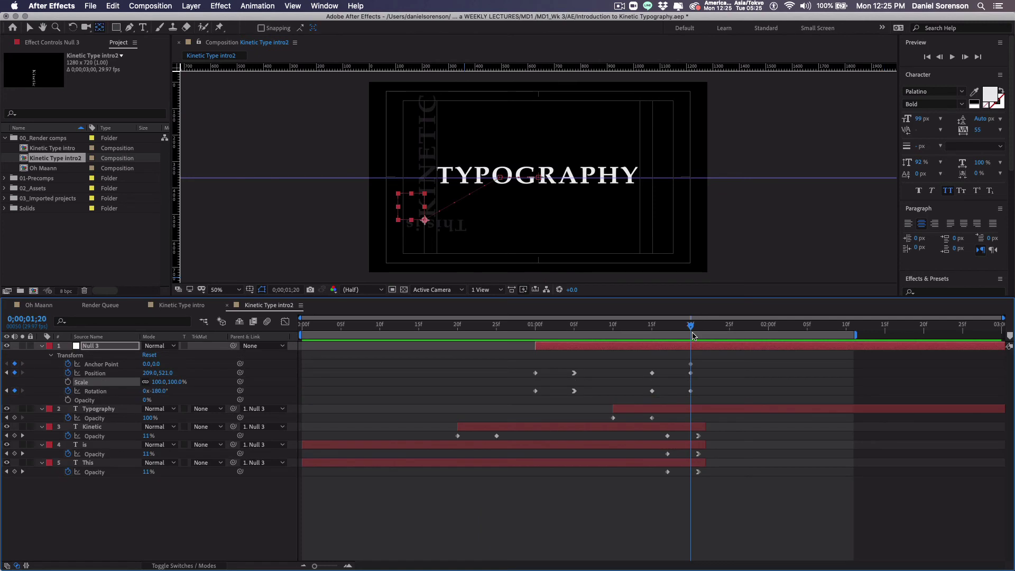
Scrub through the fade-out of the earlier words and extend the work area to the end of the composition
{"action": "left_click_drag", "start_coordinate": [693, 335], "coordinate": [700, 373]}
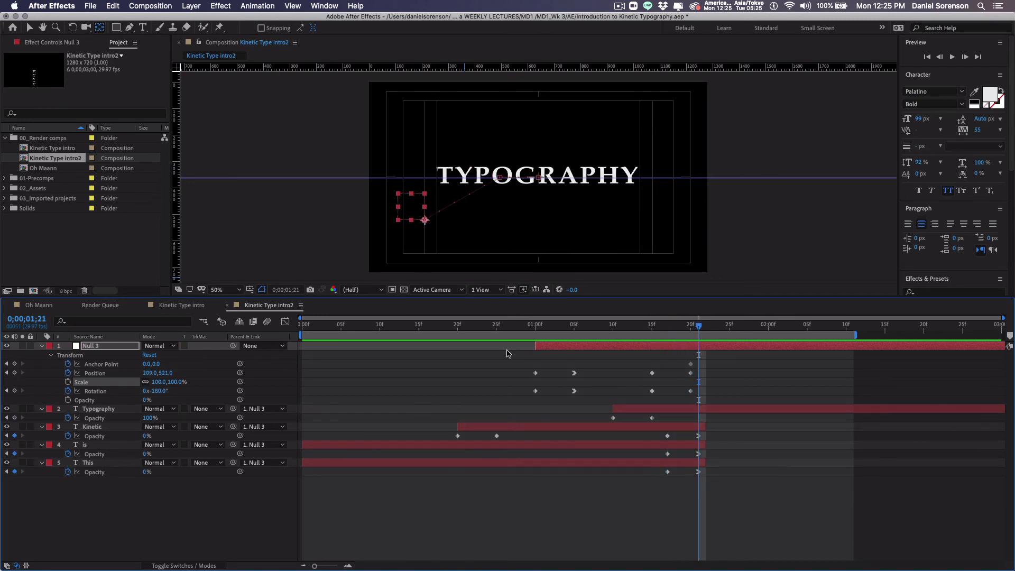
{"action": "left_click_drag", "start_coordinate": [622, 331], "coordinate": [700, 342]}
{"action": "left_click_drag", "start_coordinate": [861, 336], "coordinate": [1012, 336]}
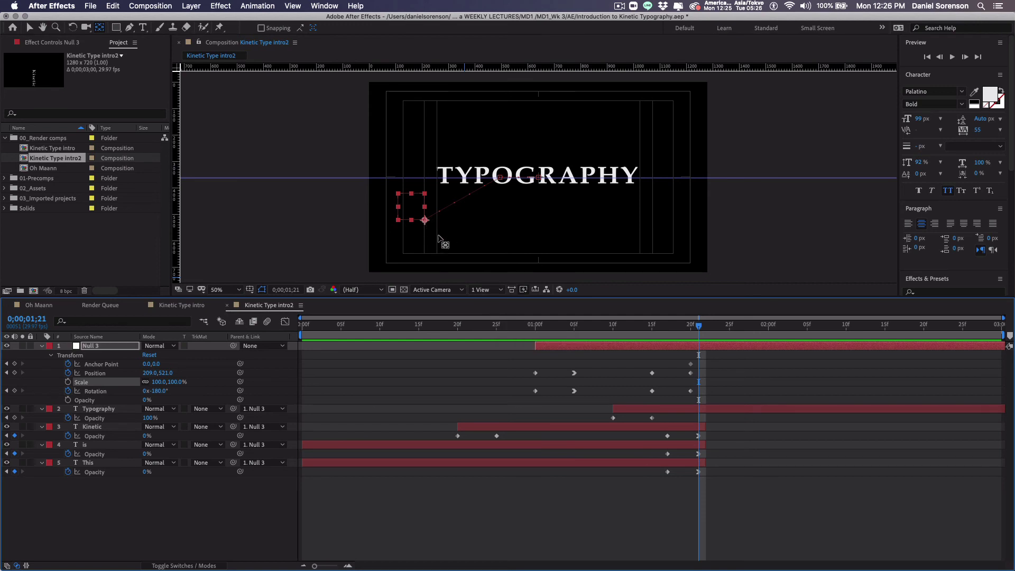
Try scaling Null 3 up to 214% at 0;00;01;21, and undo the scaling
{"action": "left_click_drag", "start_coordinate": [489, 329], "coordinate": [696, 343]}
{"action": "left_click_drag", "start_coordinate": [159, 384], "coordinate": [196, 385]}
{"action": "left_click_drag", "start_coordinate": [221, 387], "coordinate": [224, 387]}
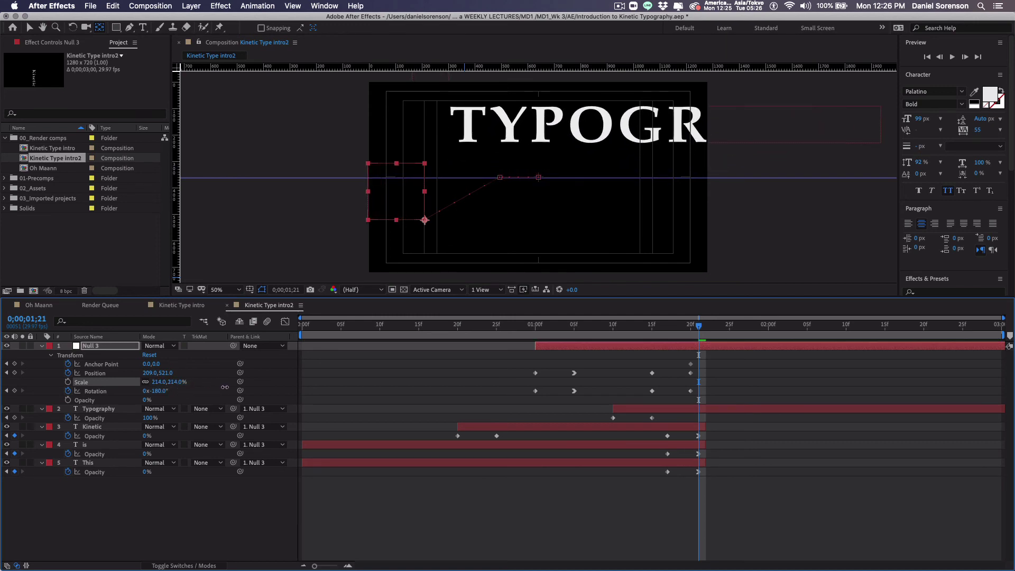
{"action": "key", "text": "super+z"}
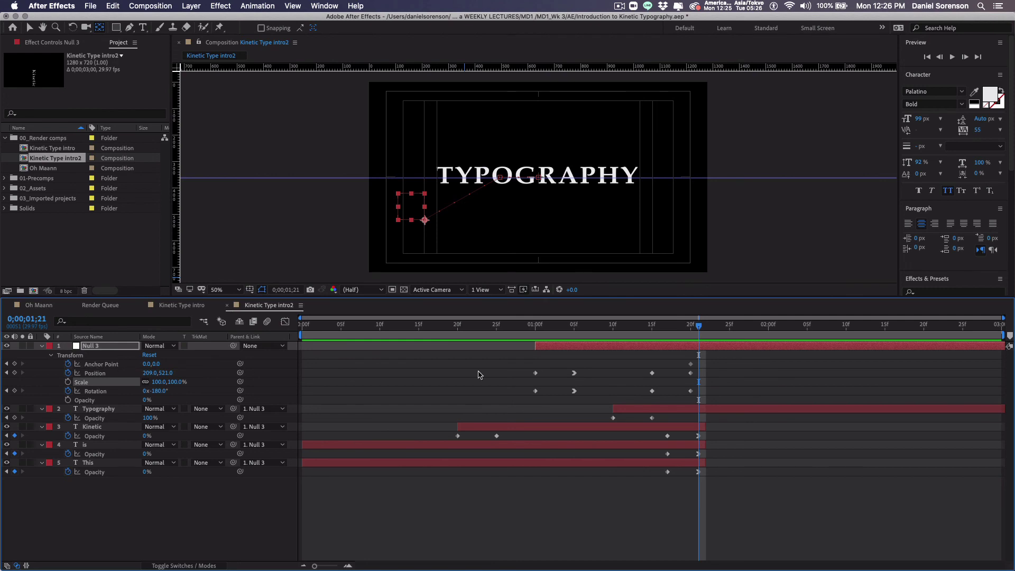
At 0;00;01;21, move Null 3's anchor point to the centre of the word Typography, at about position 633, 361, with the Pan Behind tool
{"action": "left_click", "coordinate": [690, 332]}
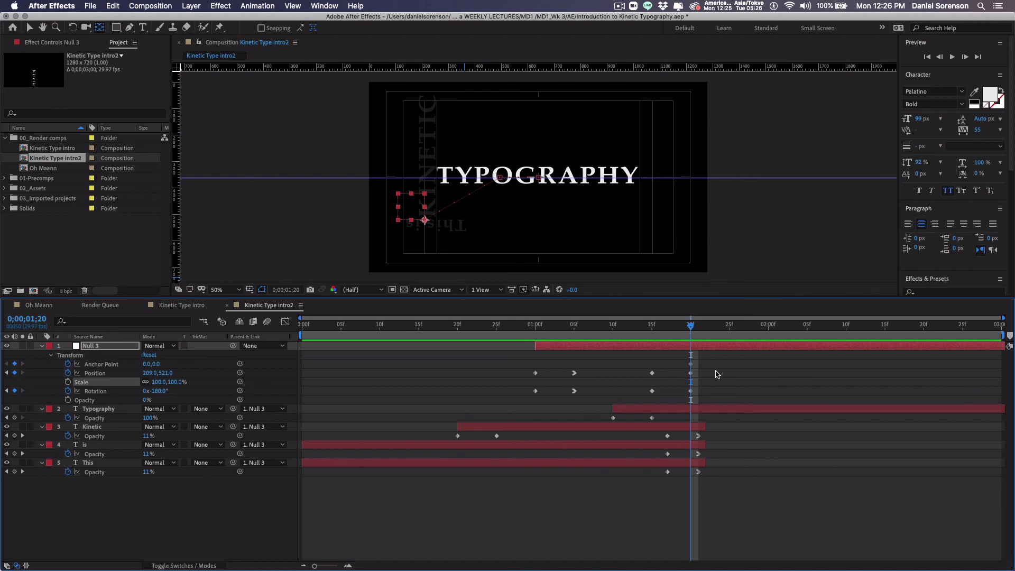
{"action": "left_click_drag", "start_coordinate": [691, 326], "coordinate": [698, 326]}
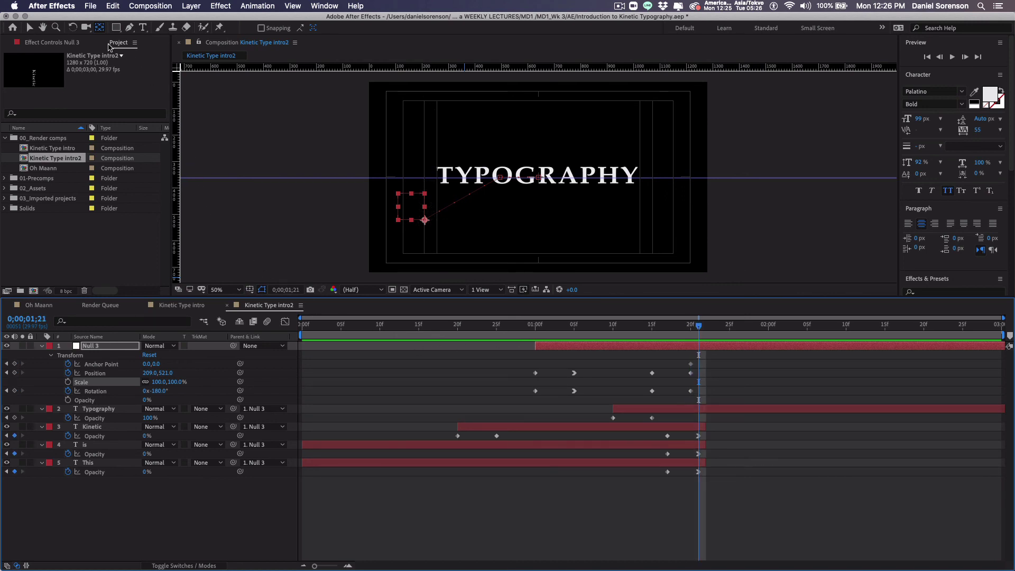
{"action": "left_click", "coordinate": [99, 28]}
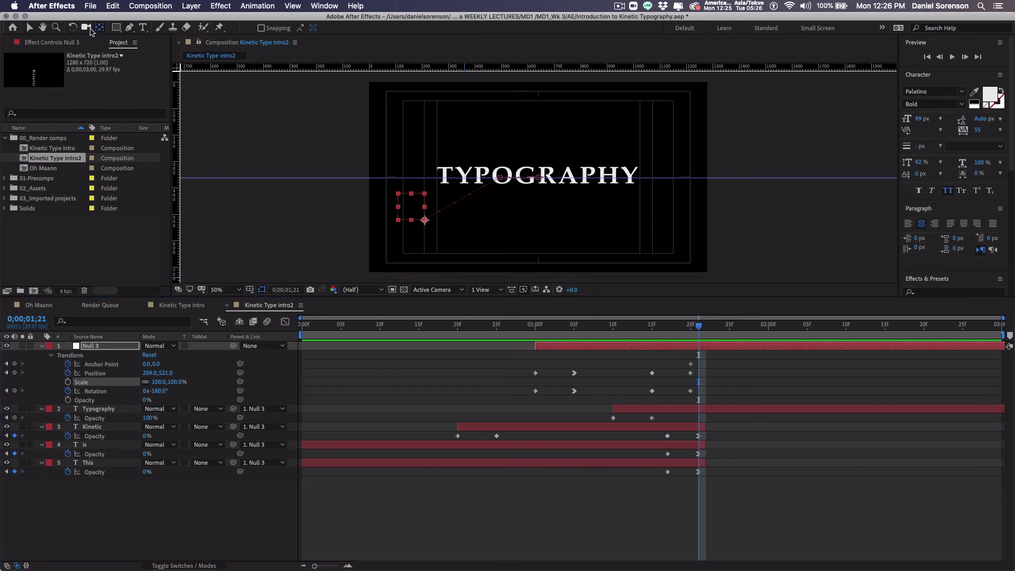
{"action": "left_click", "coordinate": [424, 220]}
{"action": "left_click_drag", "start_coordinate": [425, 220], "coordinate": [537, 177]}
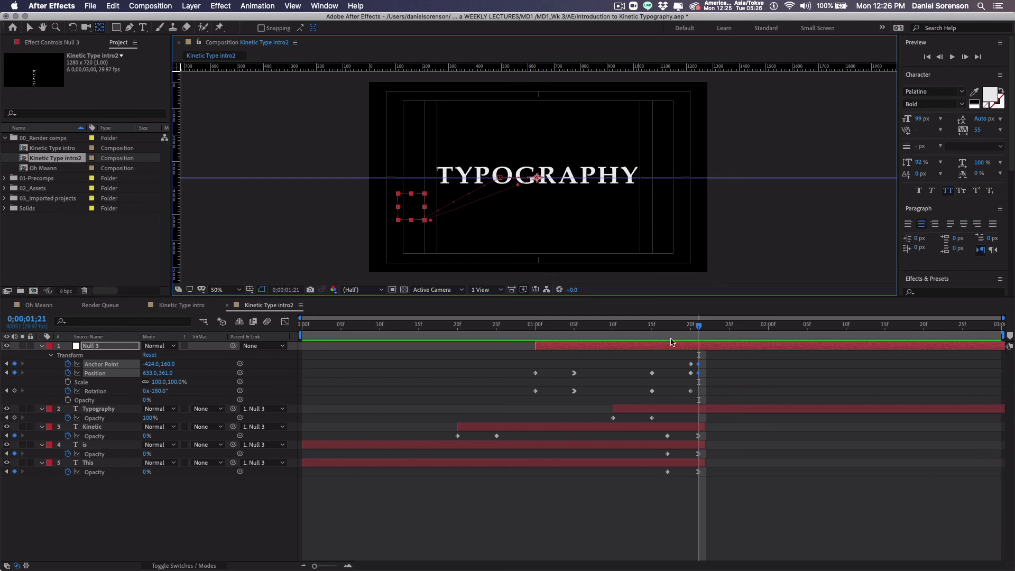
Keyframe Null 3's Scale at 100% on 0;00;01;21 and at 152% on 0;00;02;29
{"action": "left_click_drag", "start_coordinate": [700, 327], "coordinate": [1008, 332]}
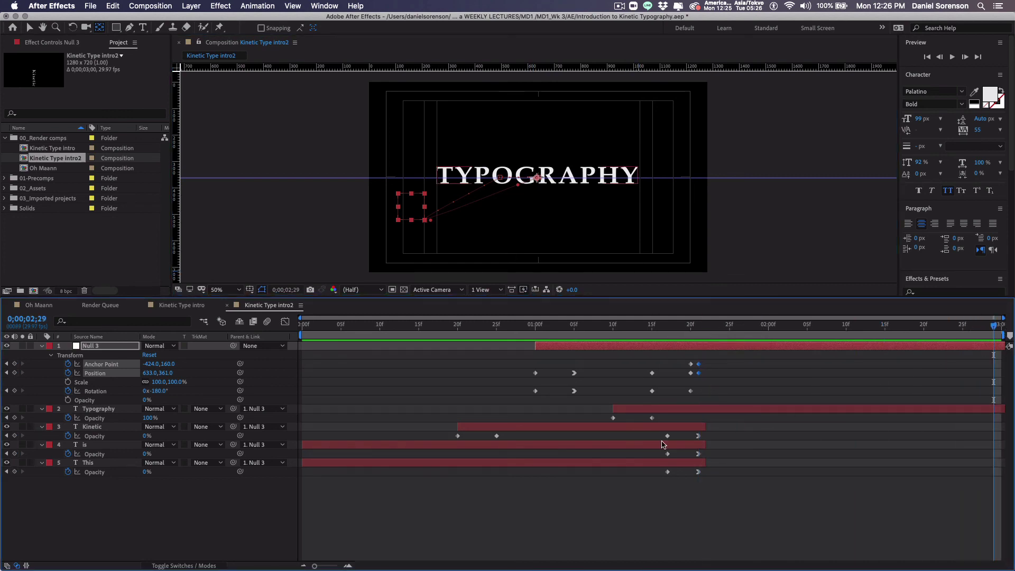
{"action": "left_click", "coordinate": [156, 382]}
{"action": "left_click", "coordinate": [700, 325]}
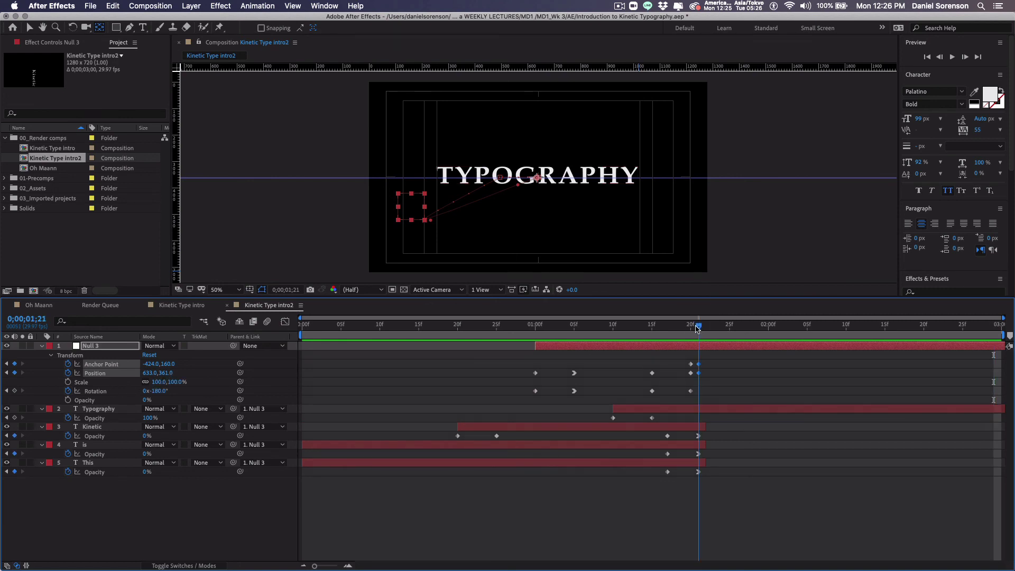
{"action": "left_click_drag", "start_coordinate": [697, 327], "coordinate": [691, 327]}
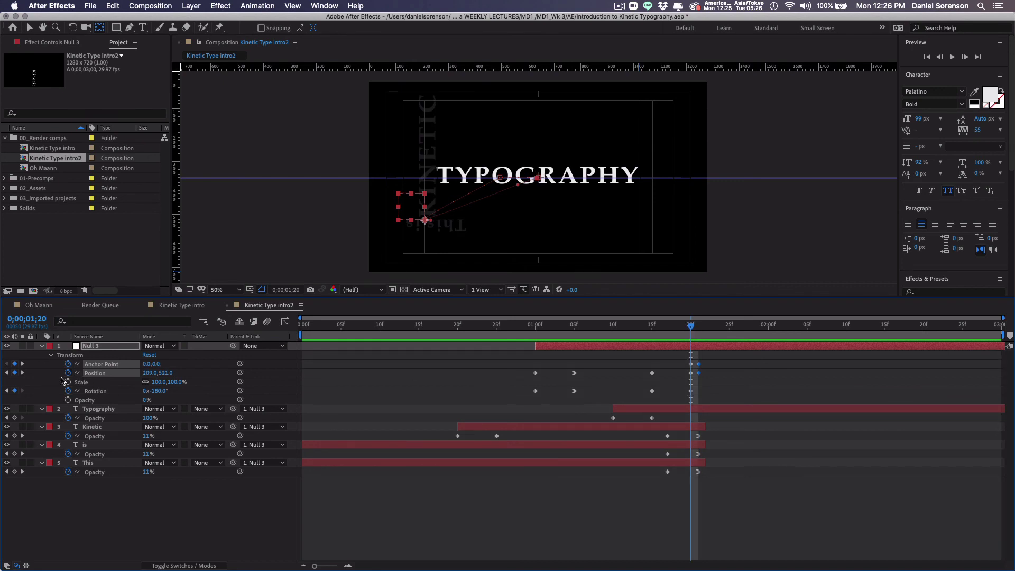
{"action": "left_click_drag", "start_coordinate": [690, 326], "coordinate": [698, 326]}
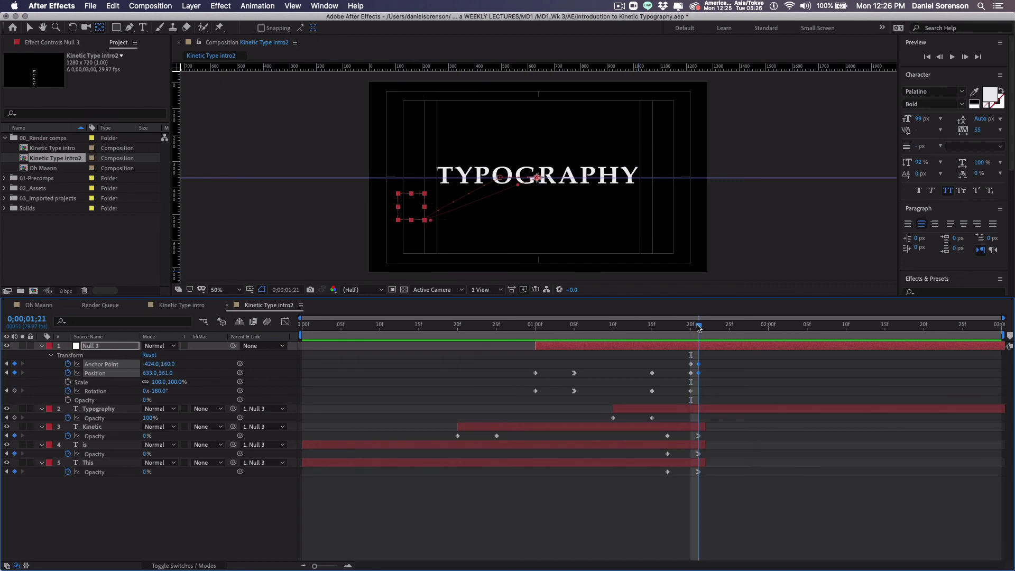
{"action": "left_click", "coordinate": [68, 382]}
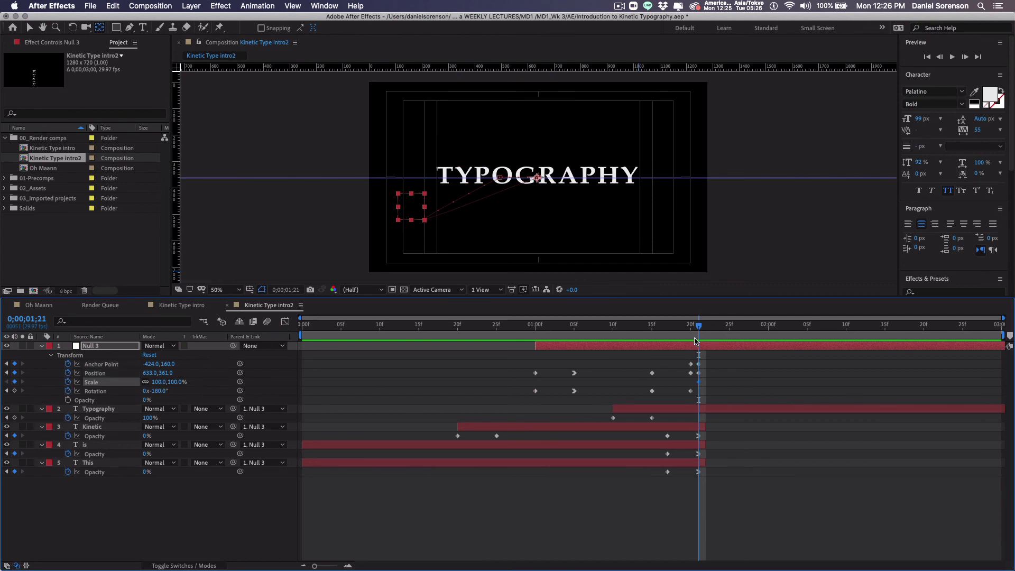
{"action": "left_click_drag", "start_coordinate": [700, 329], "coordinate": [994, 326]}
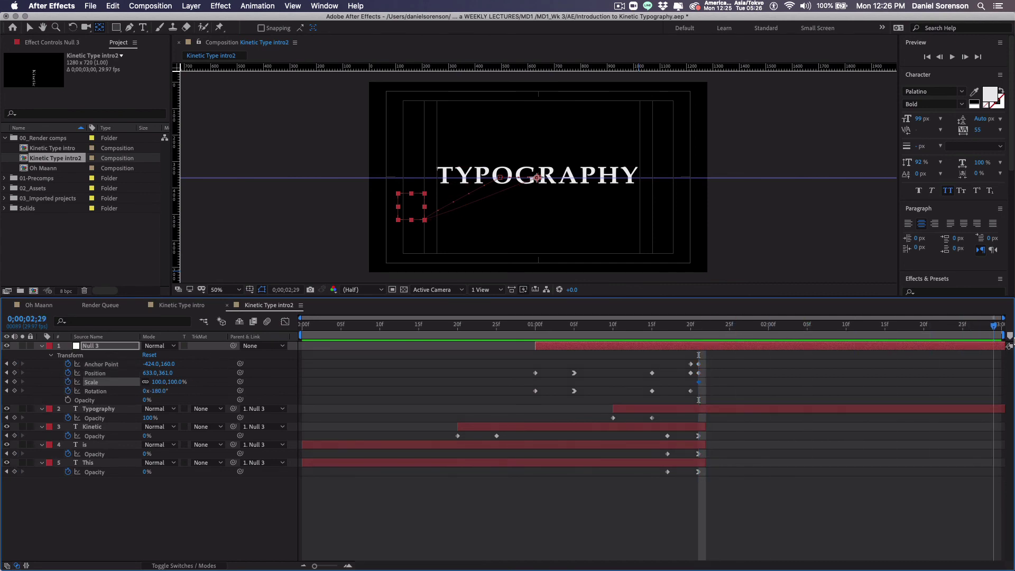
{"action": "left_click_drag", "start_coordinate": [159, 382], "coordinate": [188, 387]}
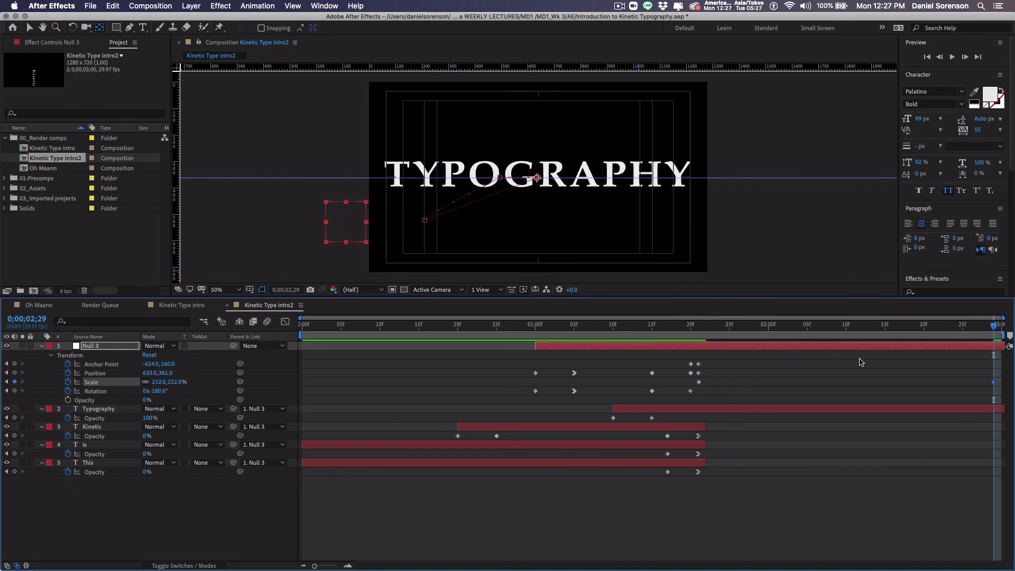
Try adding an Opacity keyframe to Null 3 at 0;00;02;20, and undo it
{"action": "left_click", "coordinate": [952, 327]}
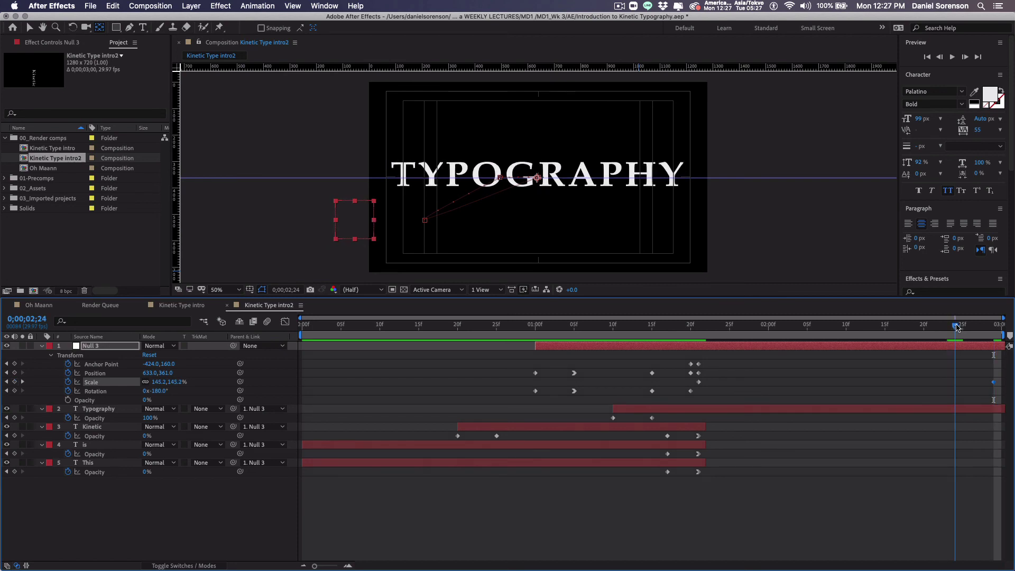
{"action": "left_click_drag", "start_coordinate": [958, 327], "coordinate": [926, 327]}
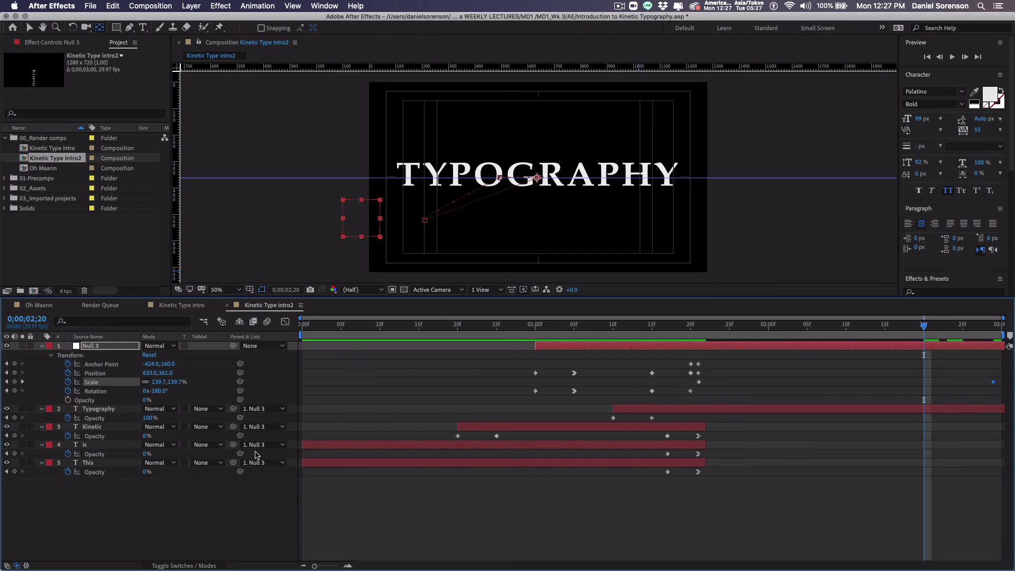
{"action": "left_click", "coordinate": [67, 400]}
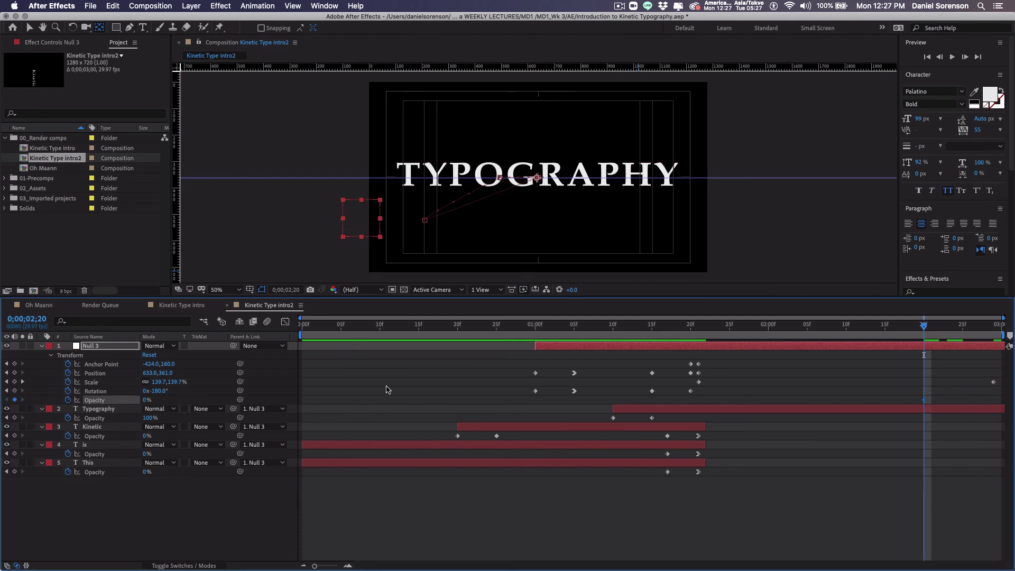
{"action": "left_click_drag", "start_coordinate": [925, 327], "coordinate": [995, 330]}
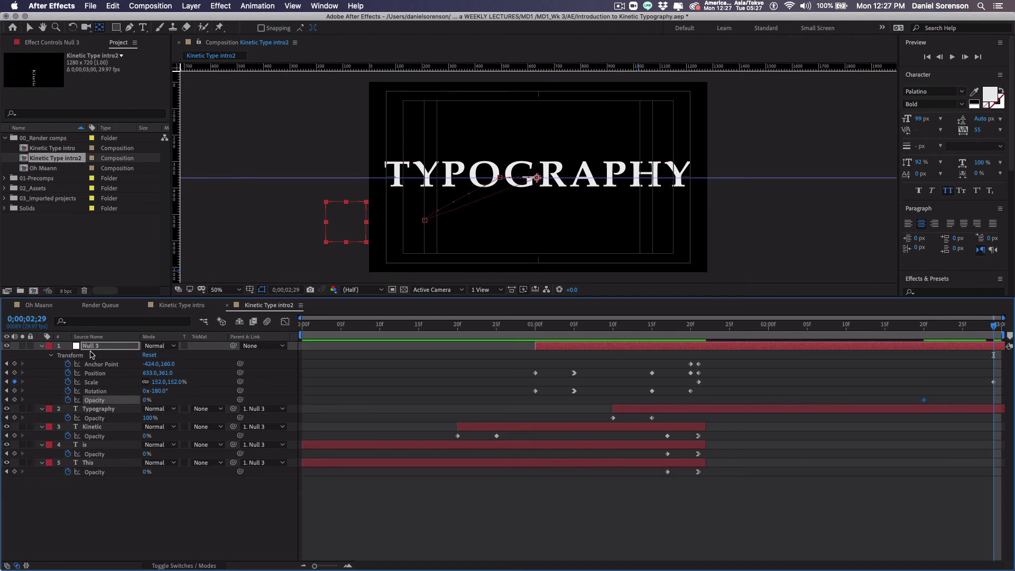
{"action": "key", "text": "super+z"}
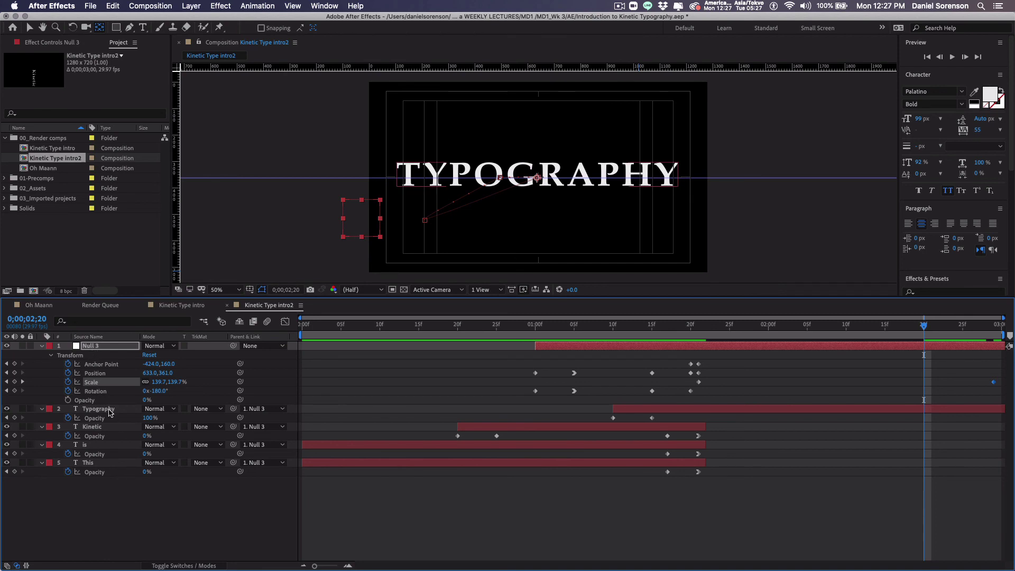
Keyframe the Typography layer's Opacity at 100% on 0;00;02;20 and at 4% on 0;00;02;29
{"action": "left_click", "coordinate": [14, 417]}
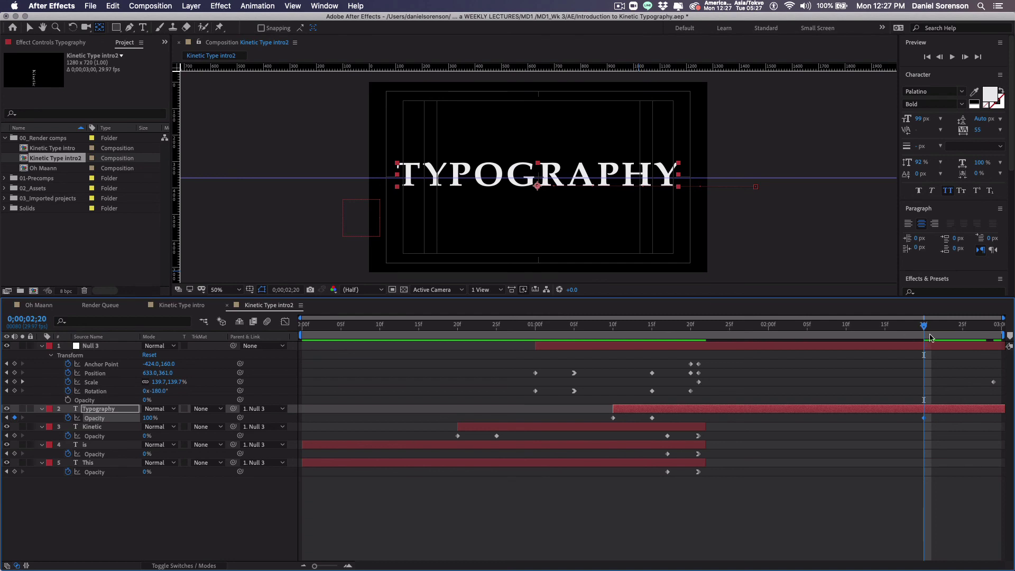
{"action": "left_click_drag", "start_coordinate": [923, 328], "coordinate": [994, 327]}
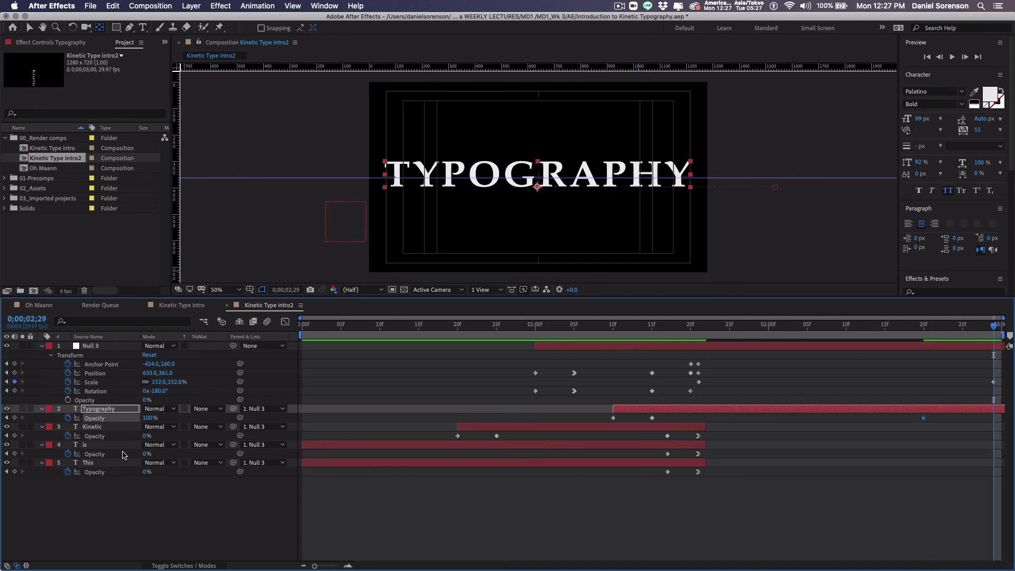
{"action": "left_click_drag", "start_coordinate": [149, 419], "coordinate": [6, 424]}
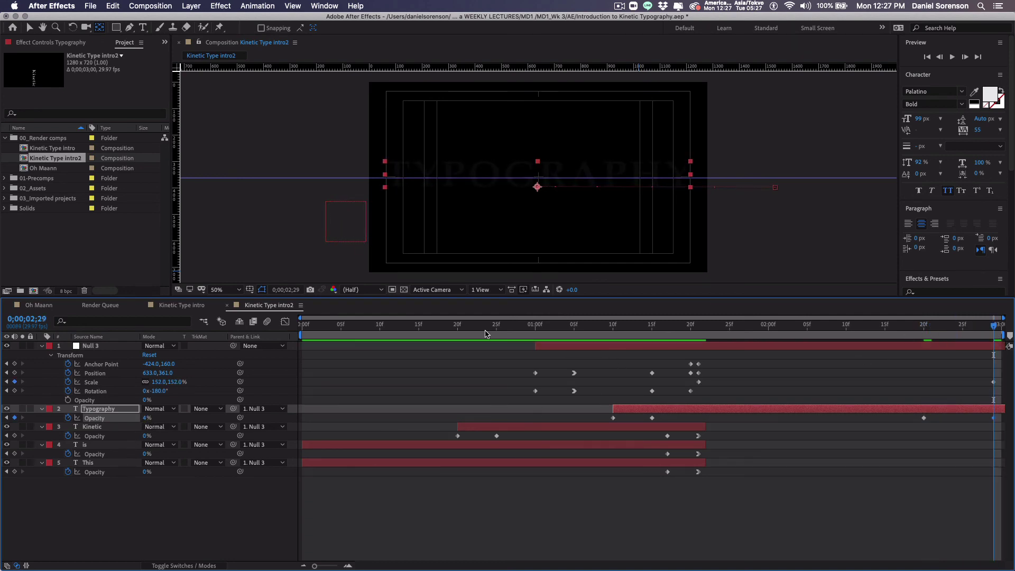
Preview the animation from the start of the composition
{"action": "left_click_drag", "start_coordinate": [326, 327], "coordinate": [288, 327]}
{"action": "key", "text": "space"}
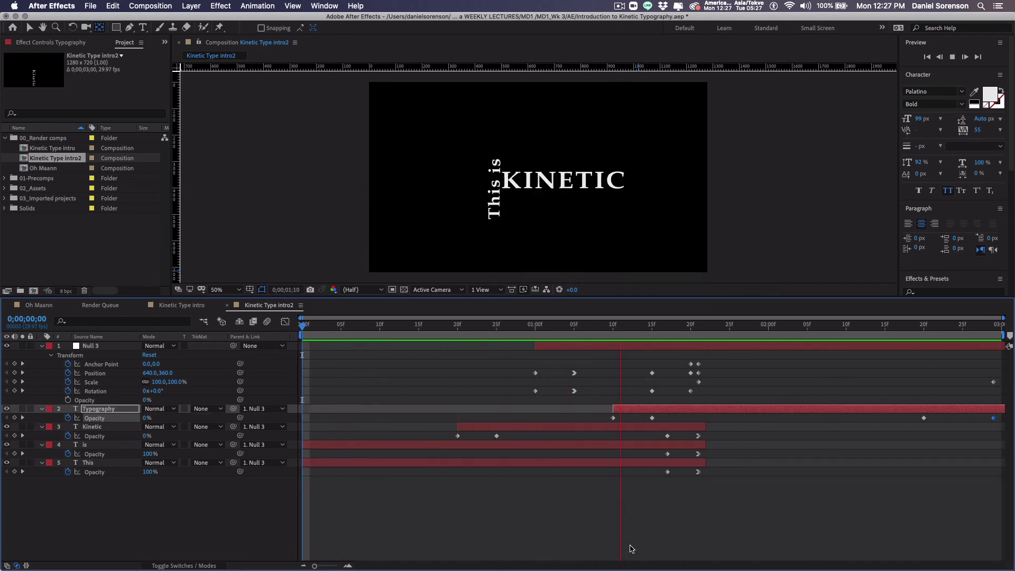
{"action": "key", "text": "space"}
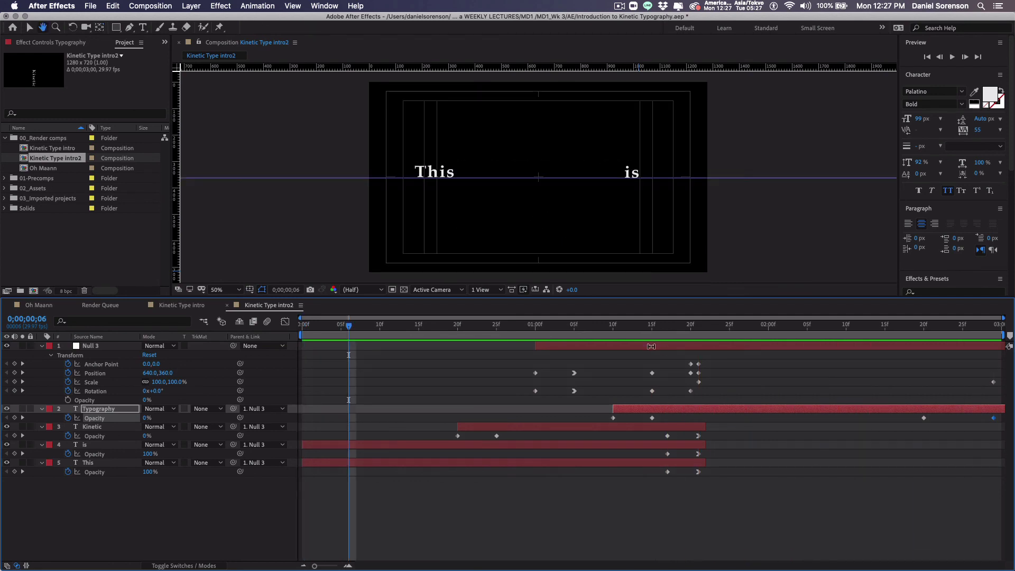
Move the fade-out Opacity keyframes of the Kinetic, is and This layers to start at 0;00;01;15 and end at 0;00;01;20
{"action": "left_click_drag", "start_coordinate": [611, 328], "coordinate": [652, 353]}
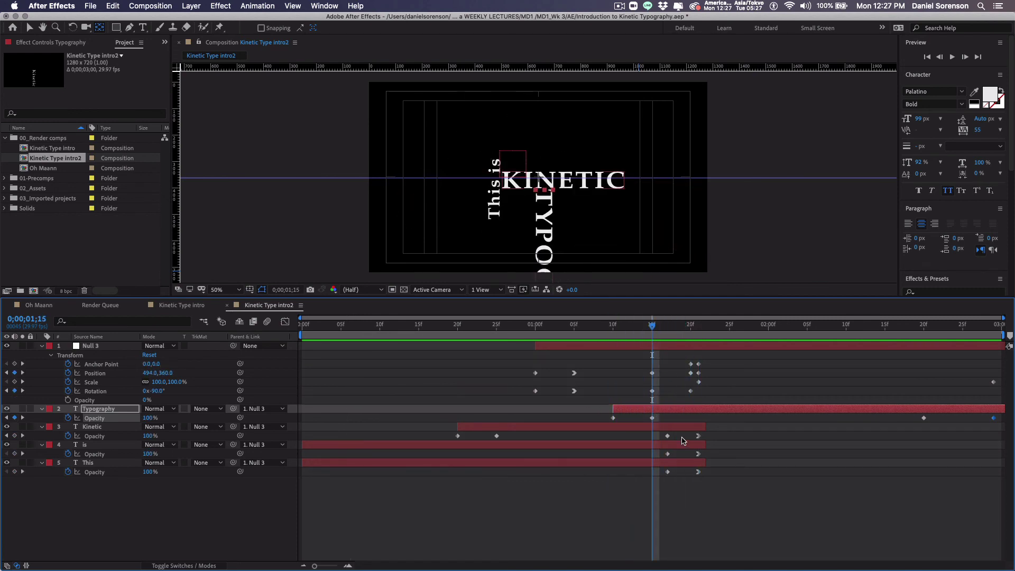
{"action": "left_click_drag", "start_coordinate": [683, 431], "coordinate": [663, 469]}
{"action": "left_click_drag", "start_coordinate": [676, 433], "coordinate": [661, 474]}
{"action": "left_click_drag", "start_coordinate": [664, 436], "coordinate": [649, 438]}
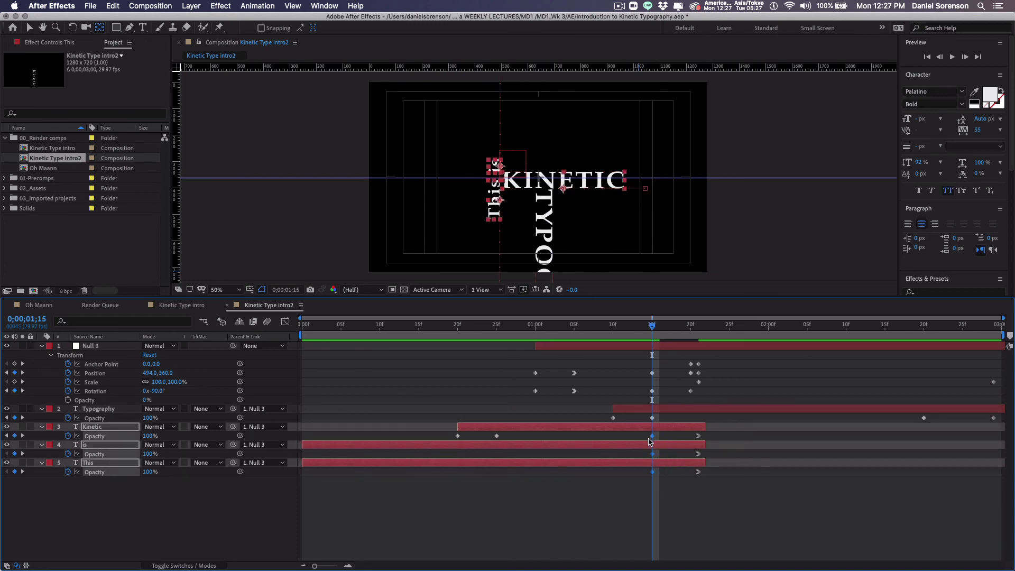
{"action": "left_click_drag", "start_coordinate": [652, 333], "coordinate": [691, 353]}
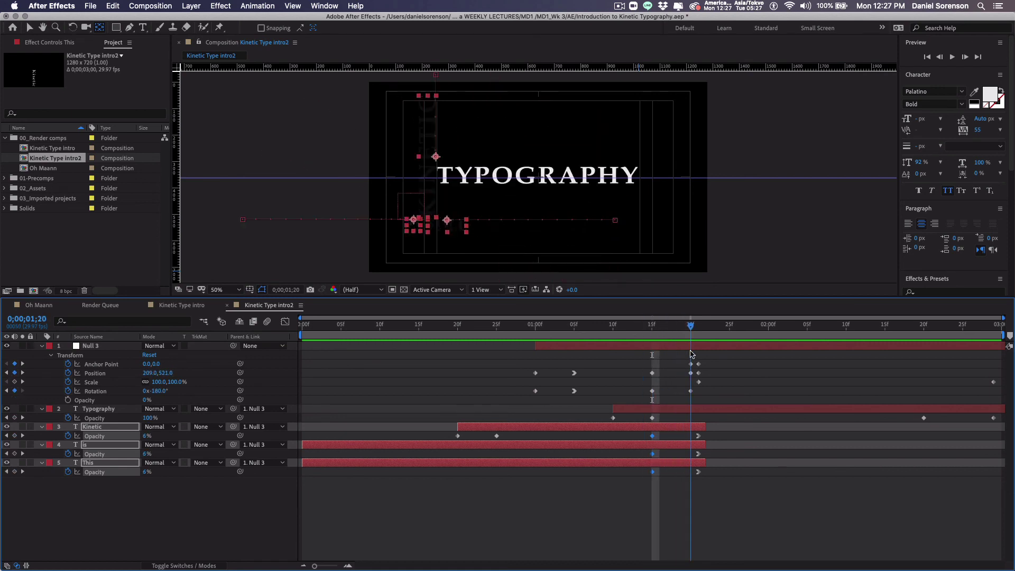
{"action": "left_click_drag", "start_coordinate": [716, 432], "coordinate": [693, 476]}
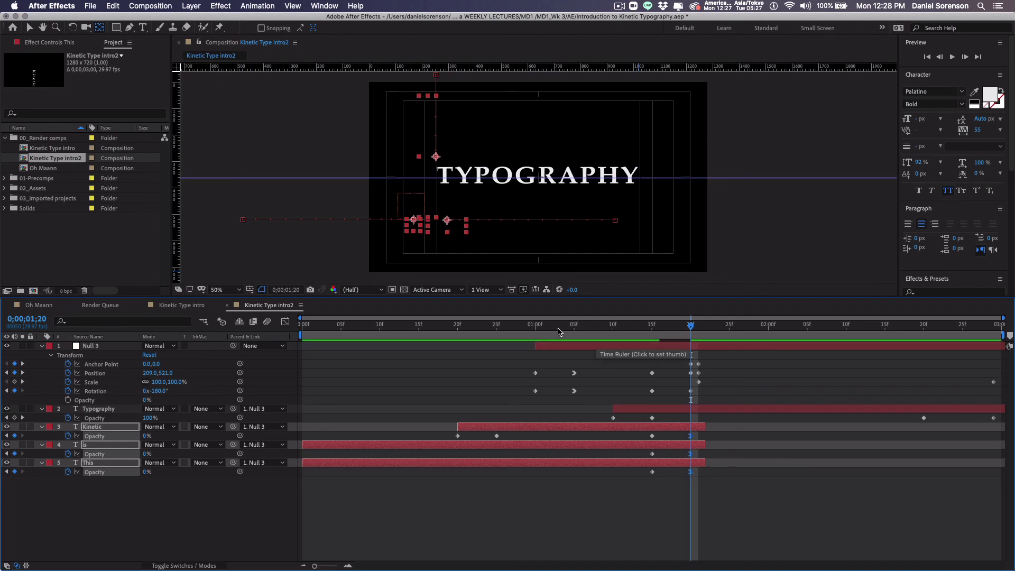
Preview the retimed fade-out from 0;00;00;17
{"action": "left_click", "coordinate": [470, 327]}
{"action": "left_click", "coordinate": [434, 327]}
{"action": "key", "text": "space"}
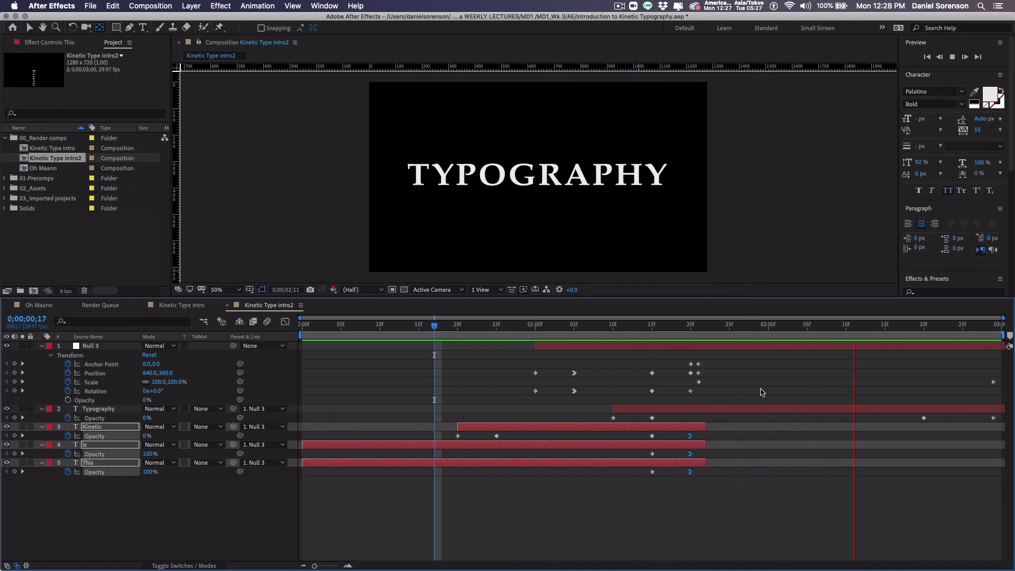
{"action": "key", "text": "space"}
Extend the Kinetic, is and This layers to 0;00;02;05 and move their final Opacity keyframes to that time
{"action": "left_click_drag", "start_coordinate": [708, 428], "coordinate": [818, 434]}
{"action": "left_click_drag", "start_coordinate": [679, 434], "coordinate": [813, 476]}
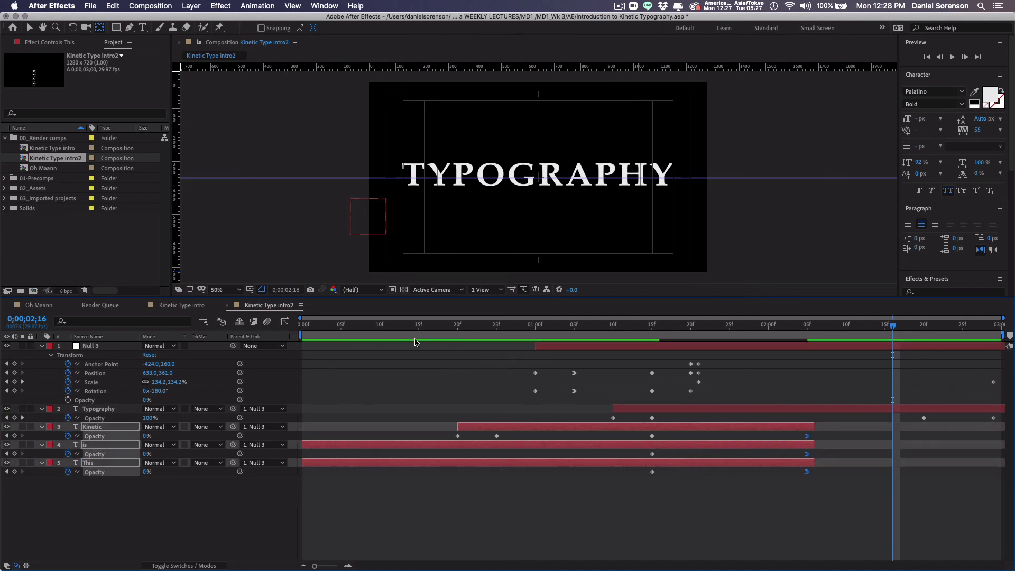
Replay the animation from the start of the composition to check the longer fade-out
{"action": "key", "text": "Home"}
{"action": "key", "text": "space"}
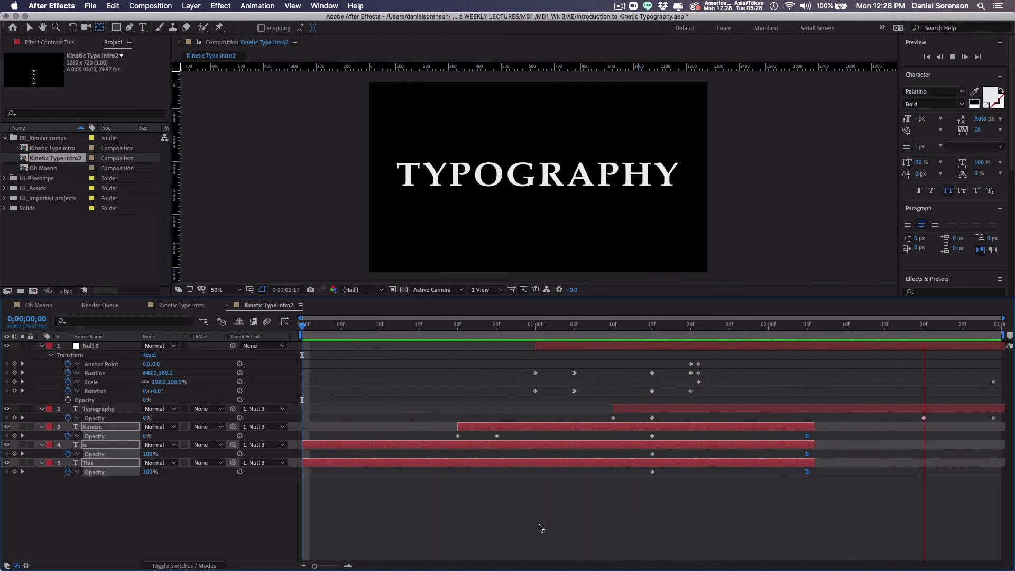
{"action": "key", "text": "space"}
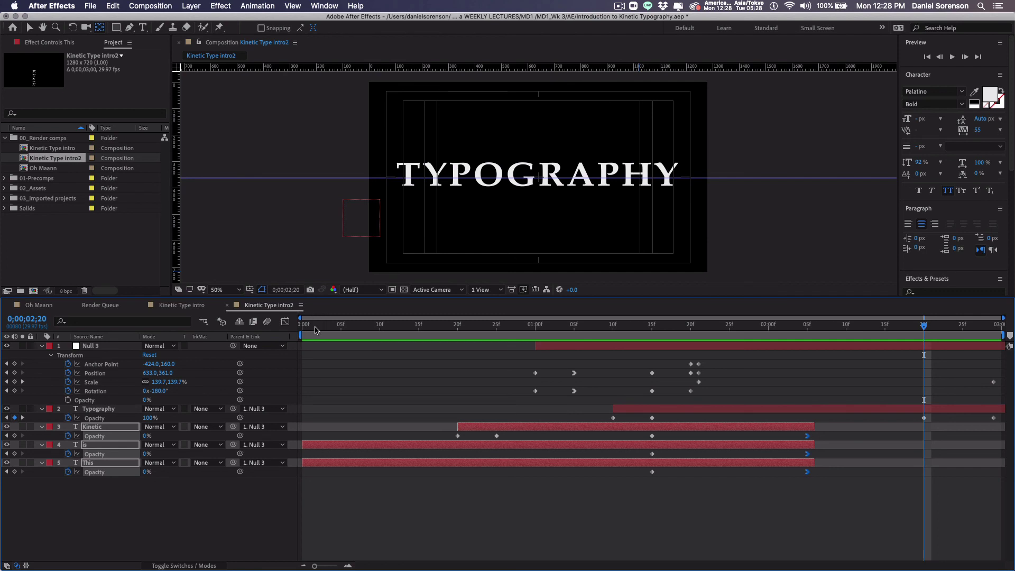
{"action": "left_click_drag", "start_coordinate": [317, 325], "coordinate": [292, 329]}
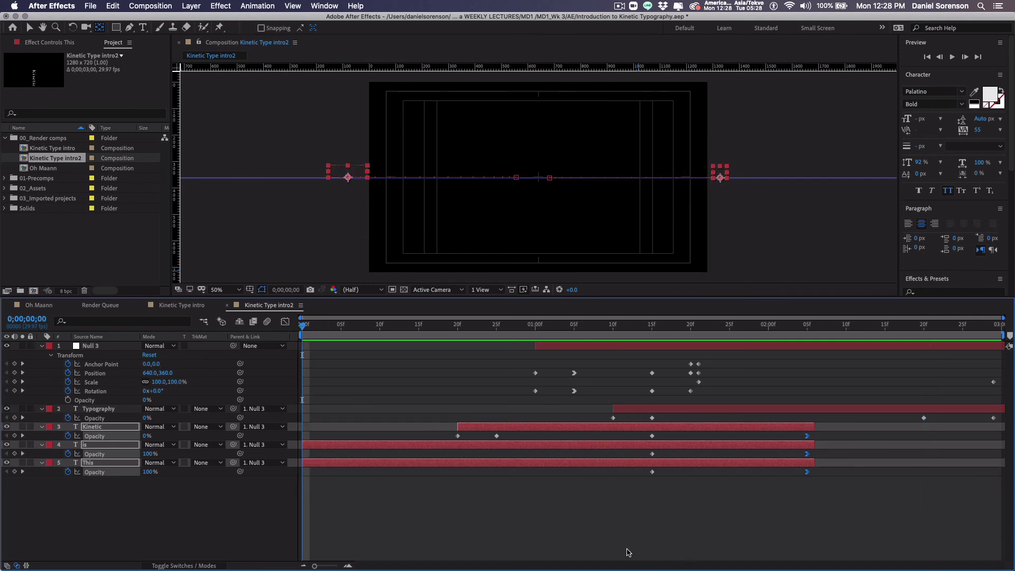
{"action": "key", "text": "space"}
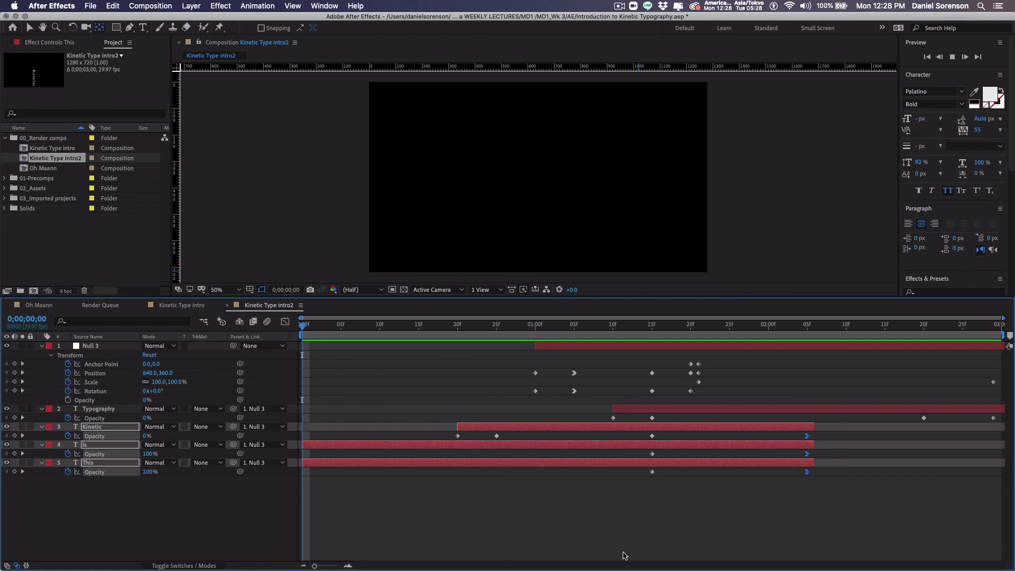